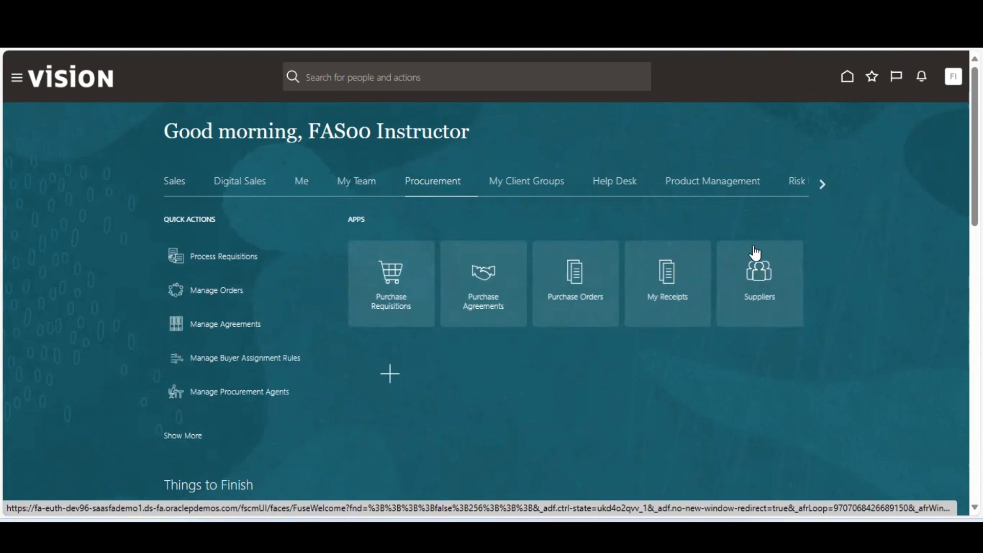
# Open the Suppliers work area overview from its tile on the Procurement home page.
pyautogui.click(766, 284)
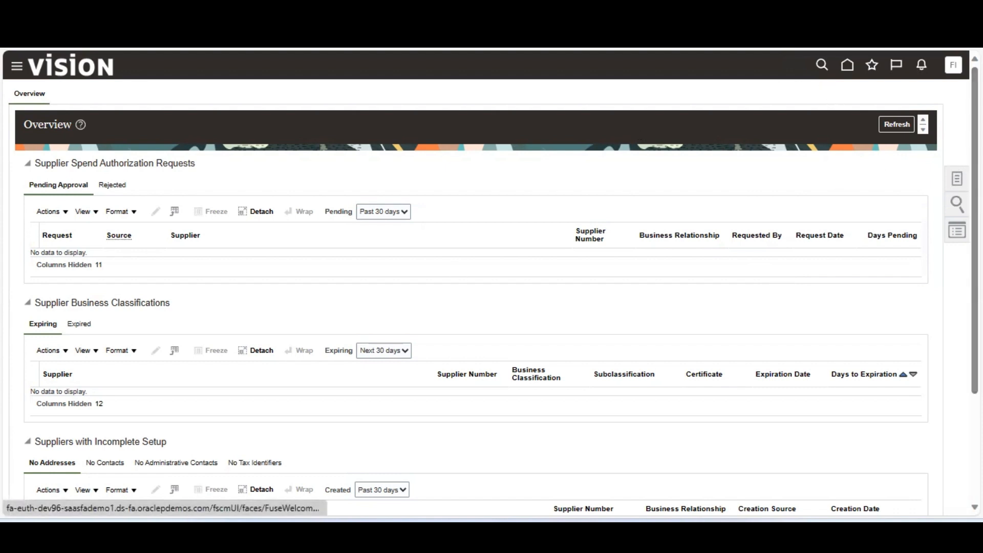
pyautogui.click(956, 179)
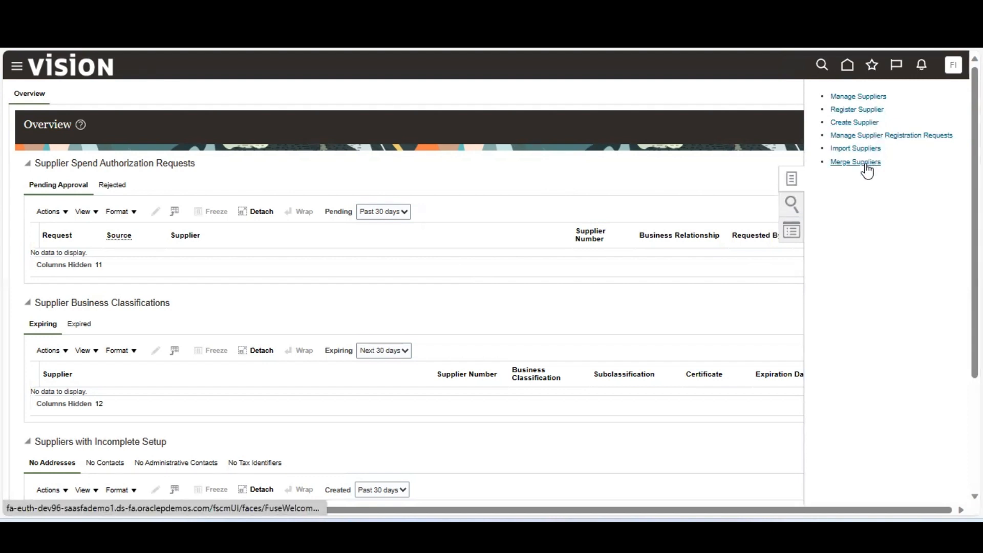
pyautogui.click(874, 136)
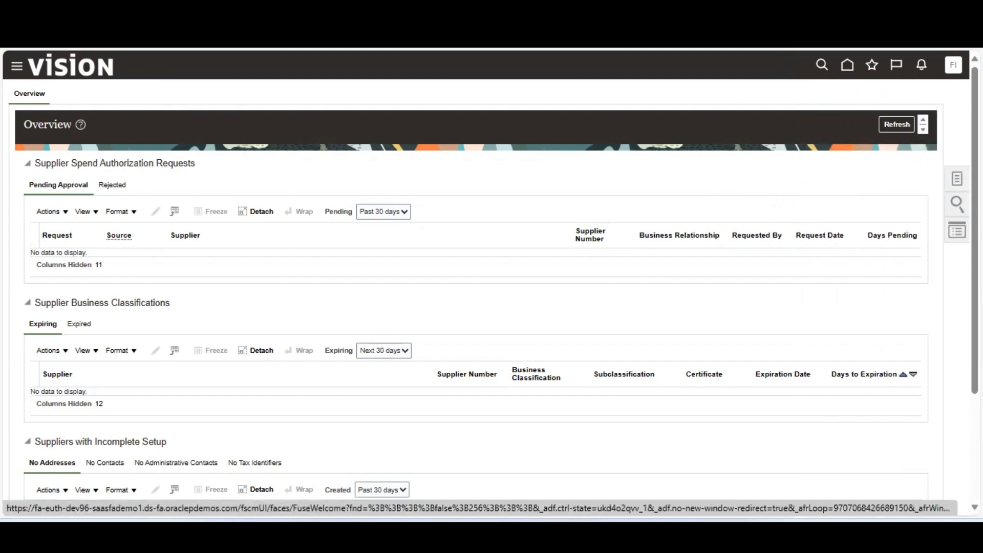
pyautogui.click(956, 203)
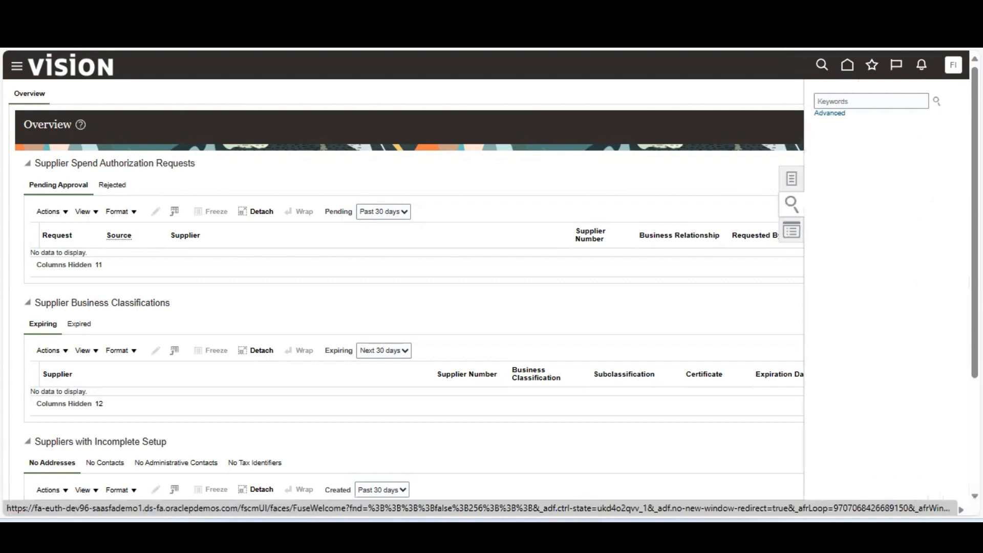
pyautogui.click(903, 101)
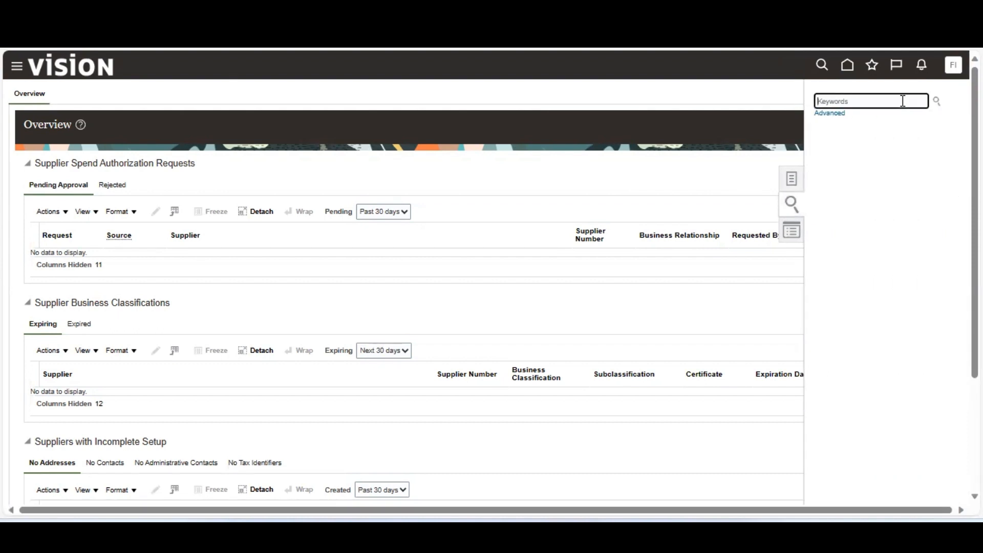
pyautogui.click(791, 233)
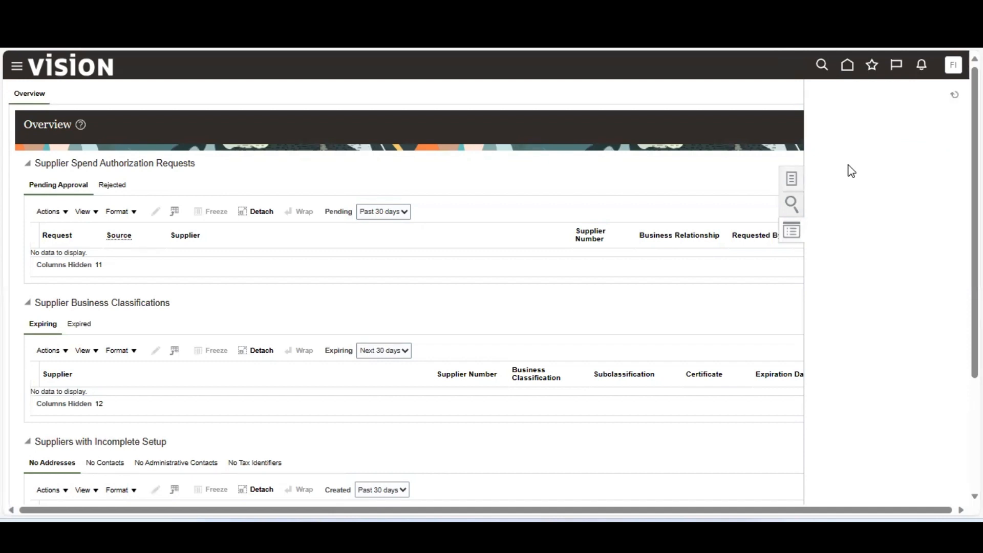
pyautogui.click(792, 182)
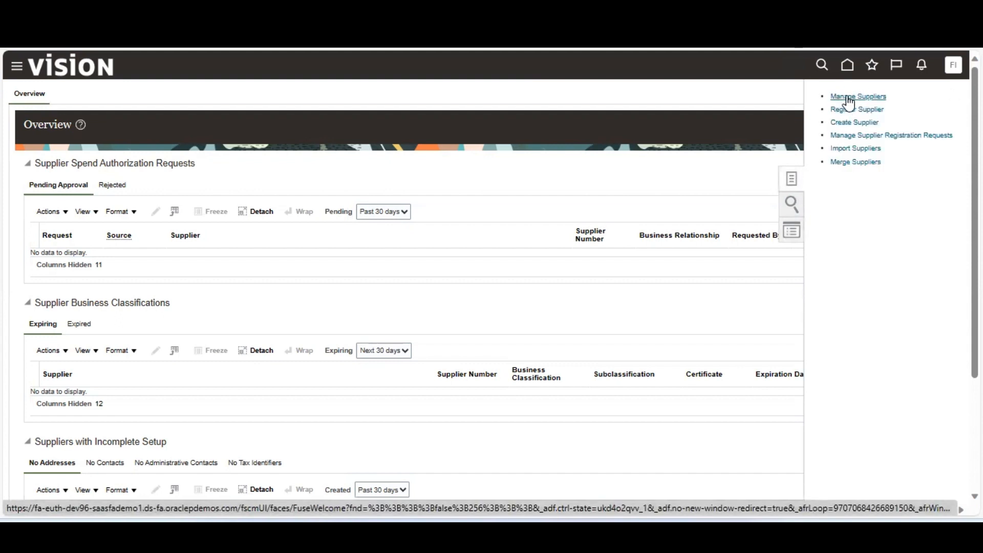
pyautogui.click(681, 110)
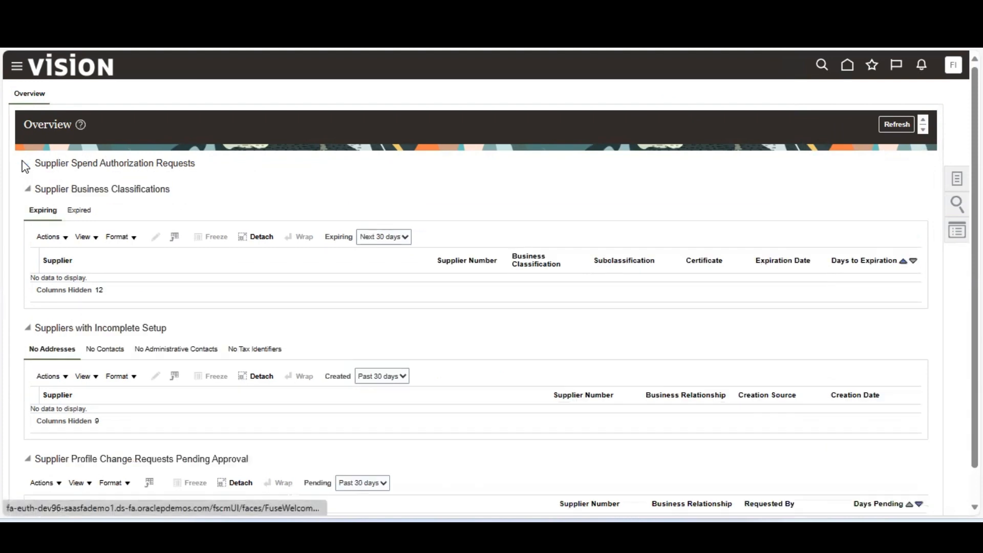
pyautogui.click(24, 165)
pyautogui.click(27, 189)
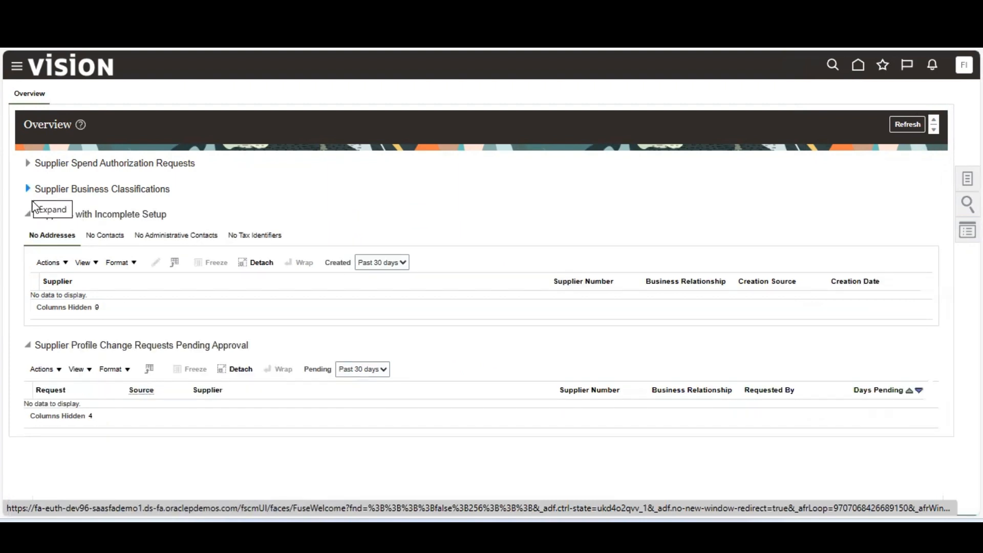
pyautogui.click(29, 216)
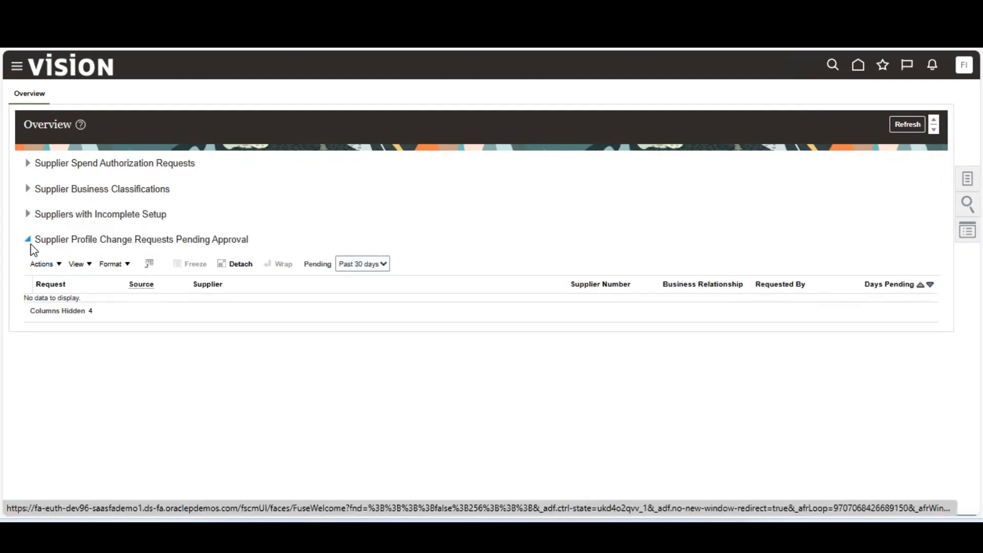
pyautogui.click(30, 243)
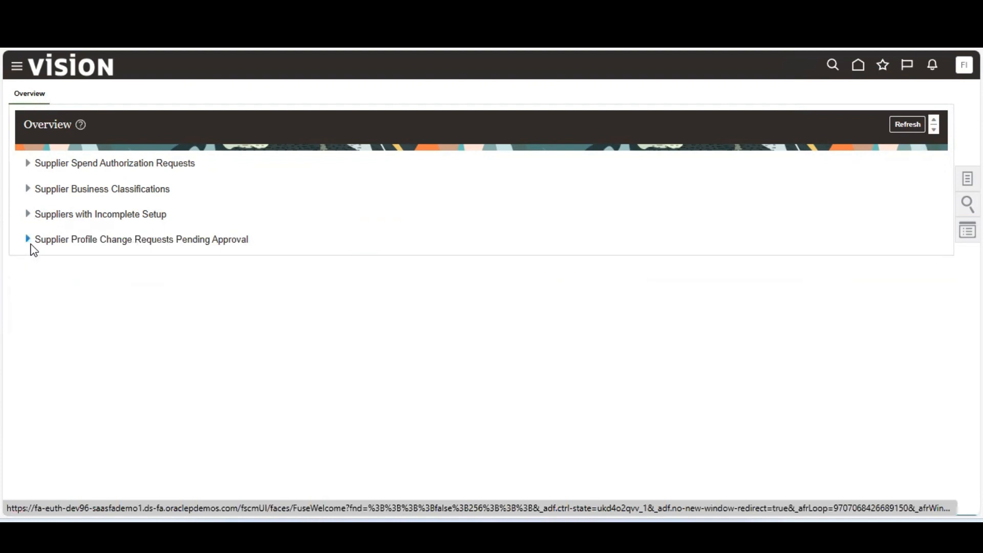
pyautogui.click(30, 242)
pyautogui.click(31, 215)
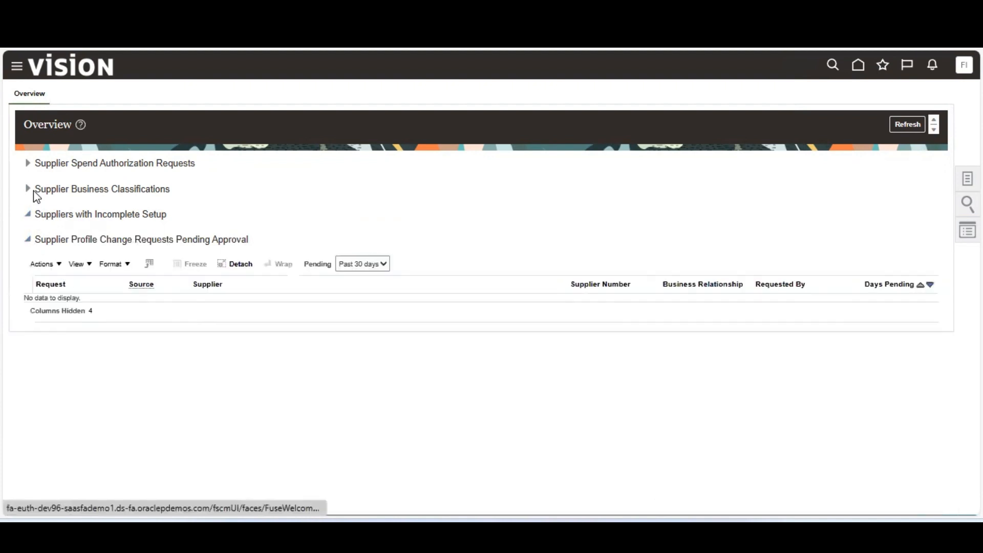
pyautogui.click(31, 189)
pyautogui.click(29, 162)
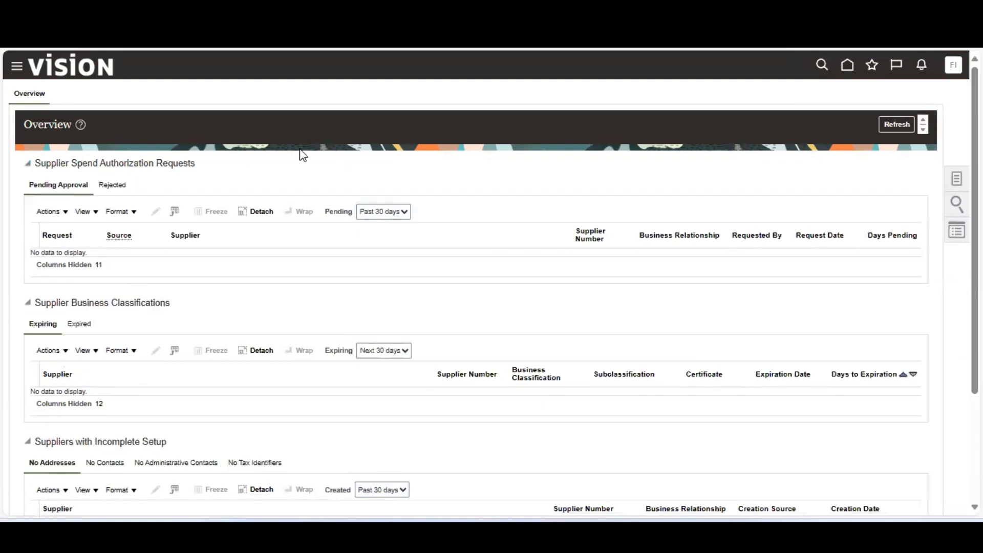
# Go to the Manage Suppliers search page from the supplier Tasks panel.
pyautogui.click(954, 182)
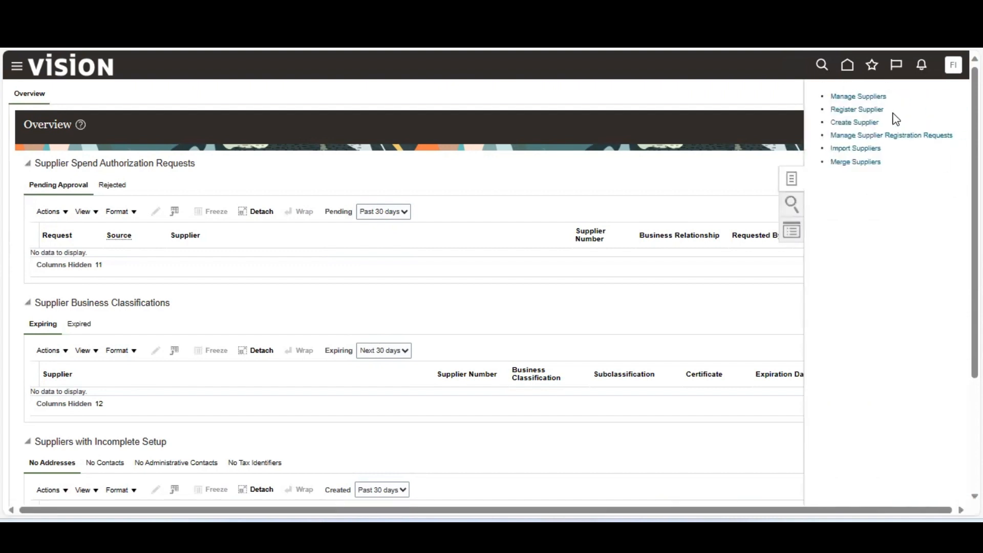
pyautogui.click(864, 97)
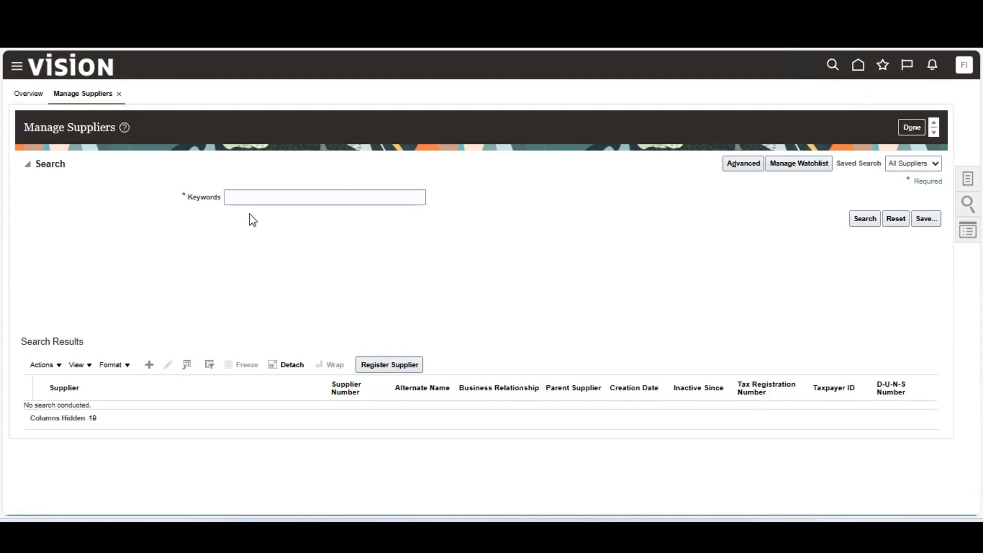
# Search suppliers by the keyword 'ABC' and select the ABC Consulting result.
pyautogui.click(259, 201)
pyautogui.write('ABC')
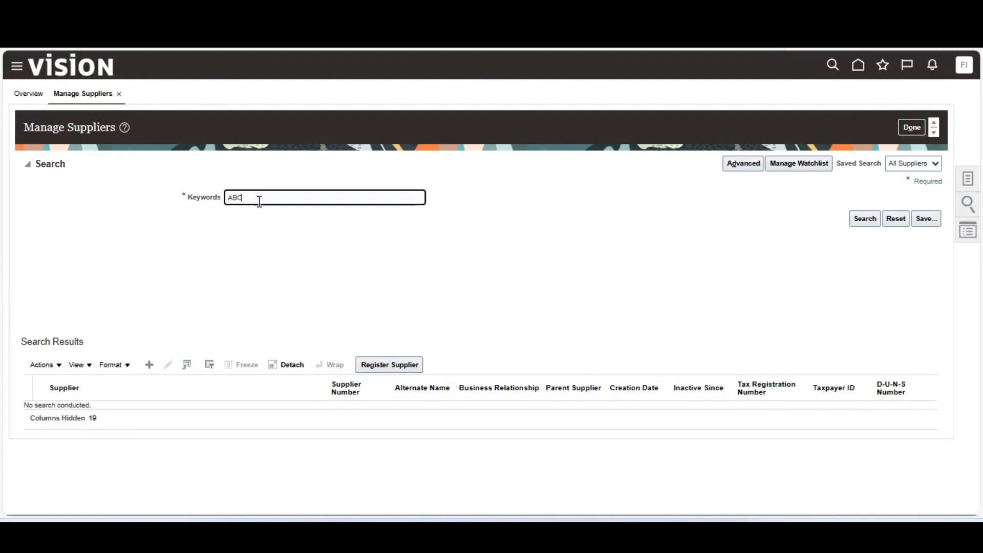
pyautogui.press('Return')
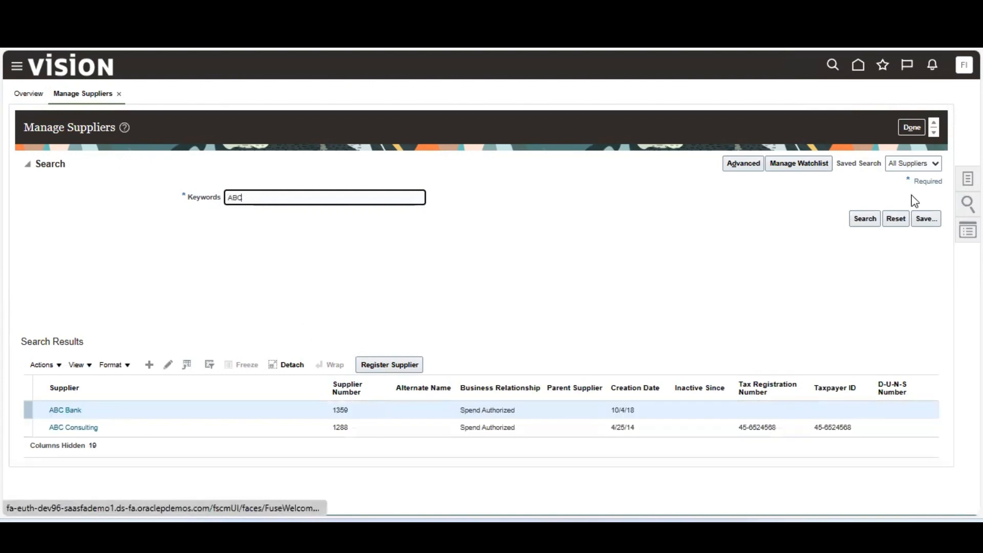
pyautogui.click(78, 425)
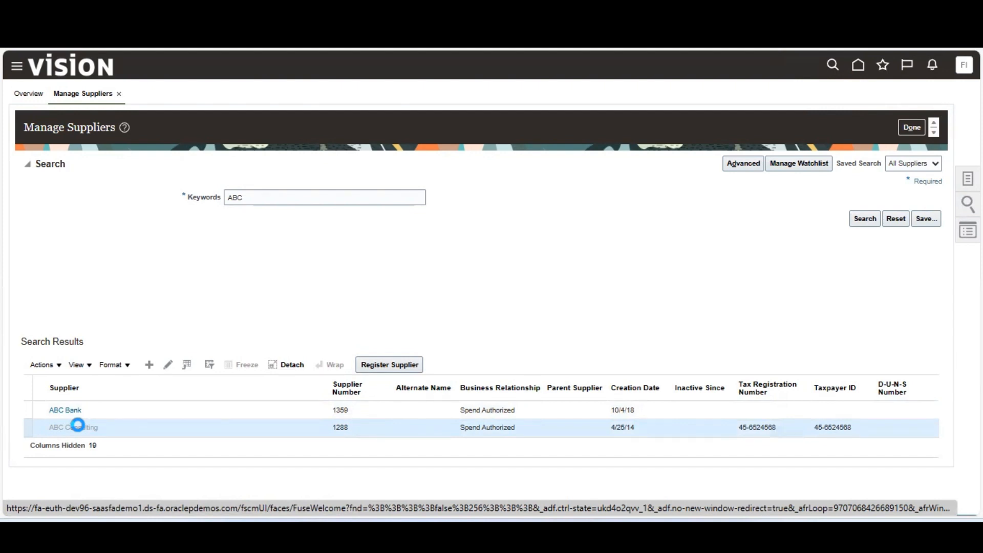
# Open the ABC Consulting supplier record and scroll through its profile.
pyautogui.click(77, 425)
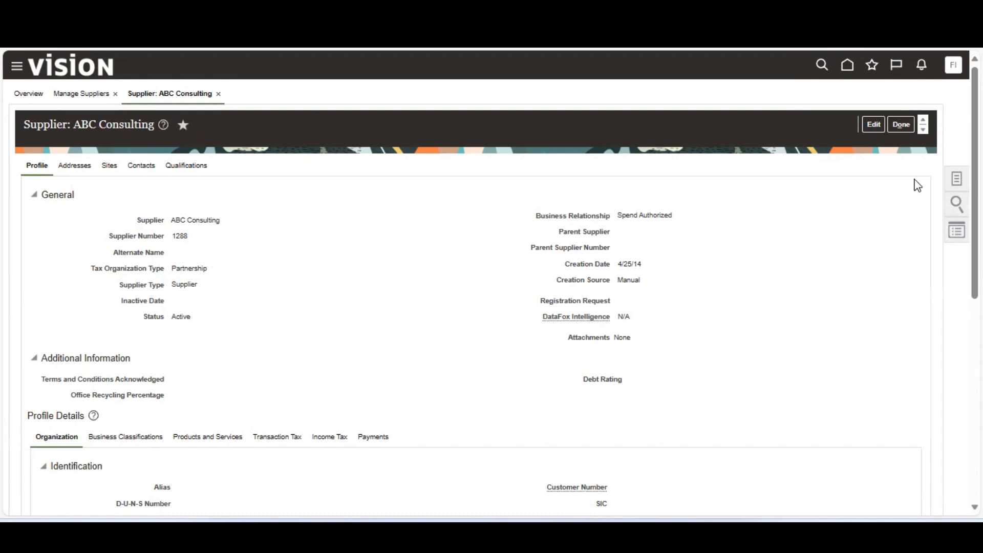
pyautogui.scroll(-6, 490, 283)
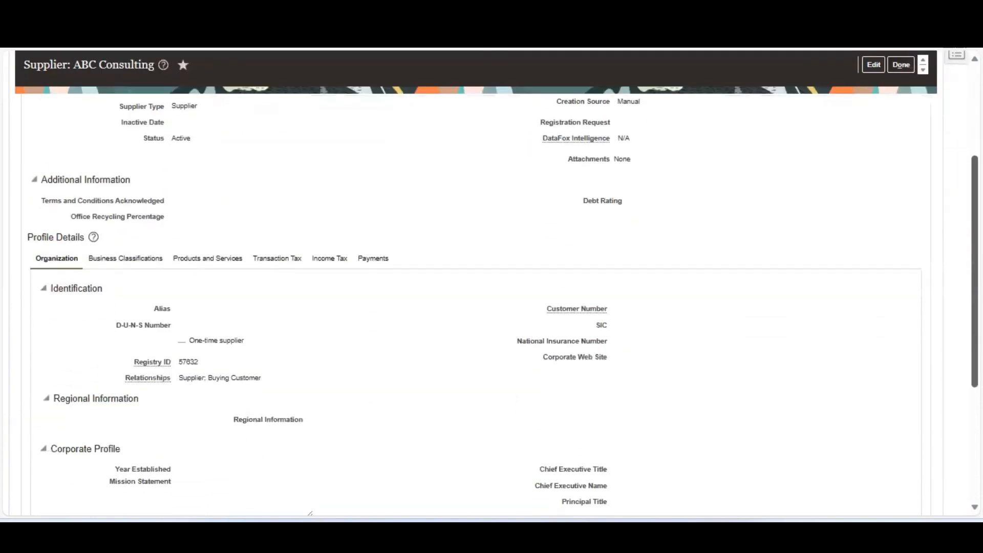
pyautogui.scroll(-2, 489, 283)
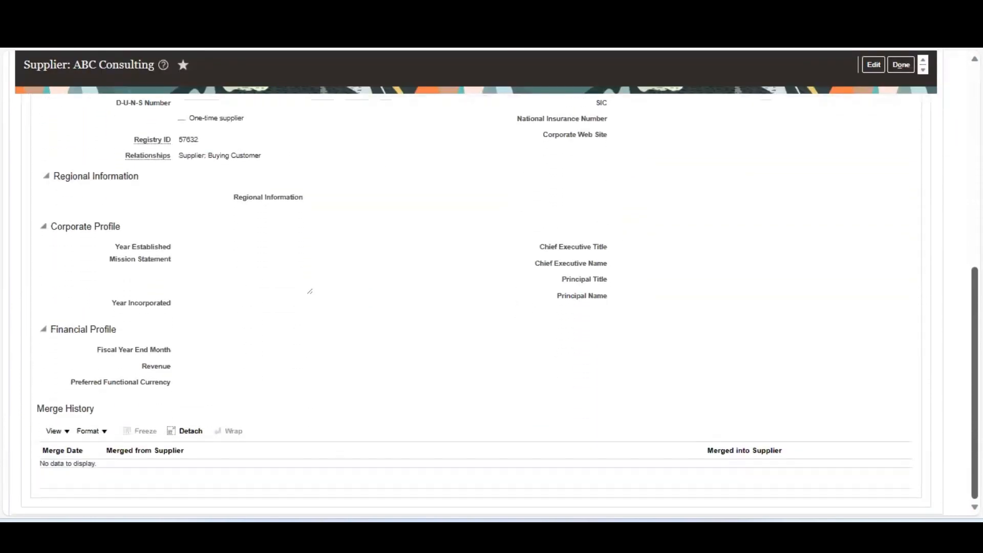
pyautogui.scroll(3, 490, 283)
pyautogui.click(138, 191)
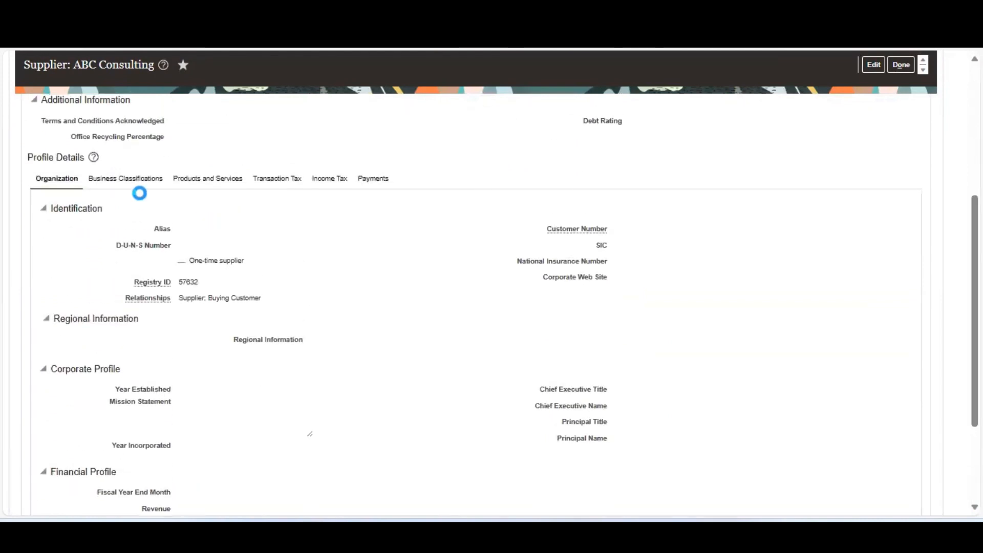
# Review its business classifications, products and services, transaction tax settings and payment methods.
pyautogui.click(147, 179)
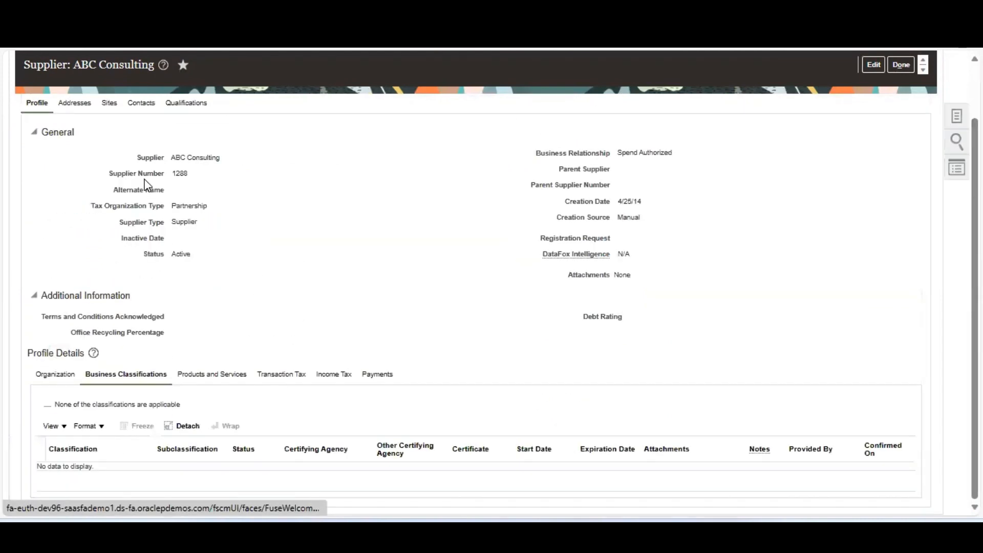
pyautogui.click(204, 373)
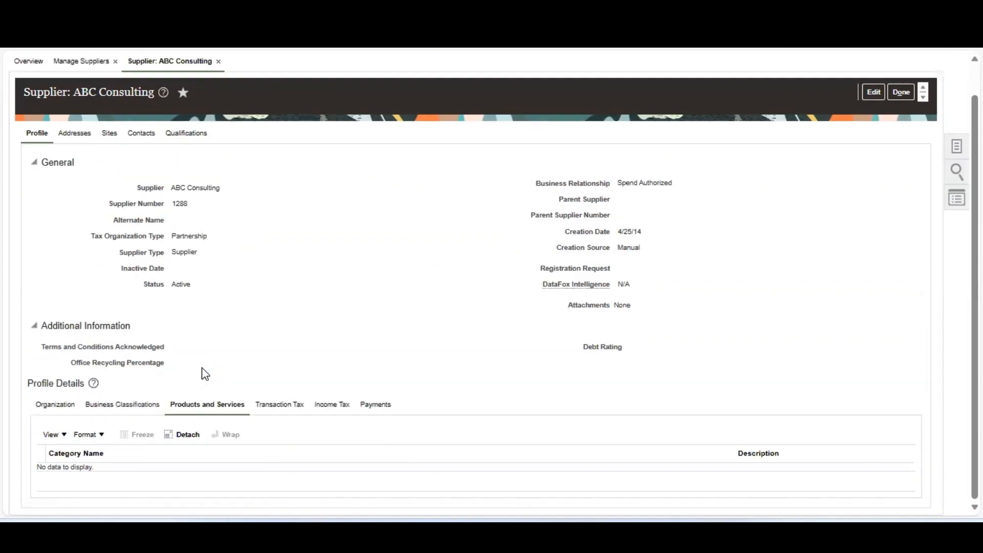
pyautogui.click(278, 405)
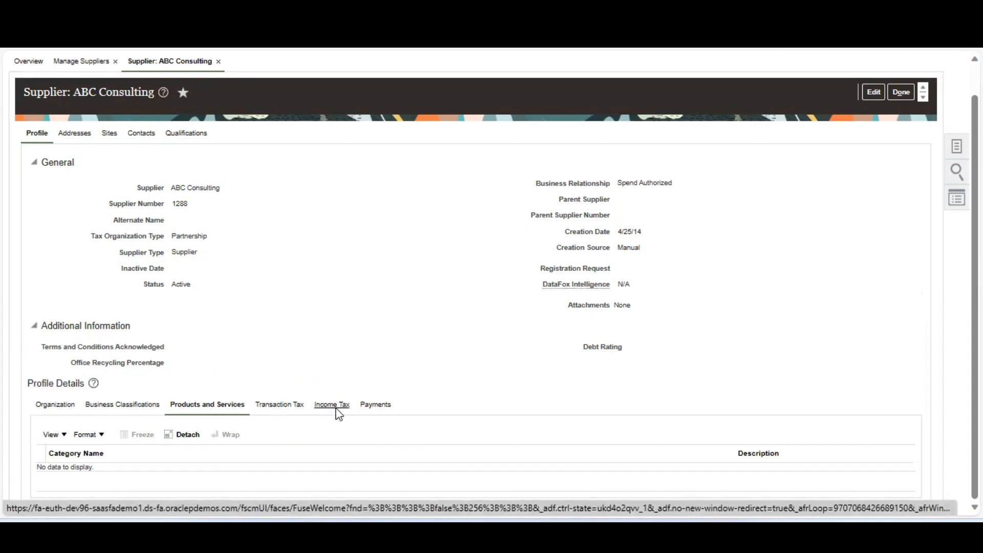
pyautogui.scroll(-2, 337, 412)
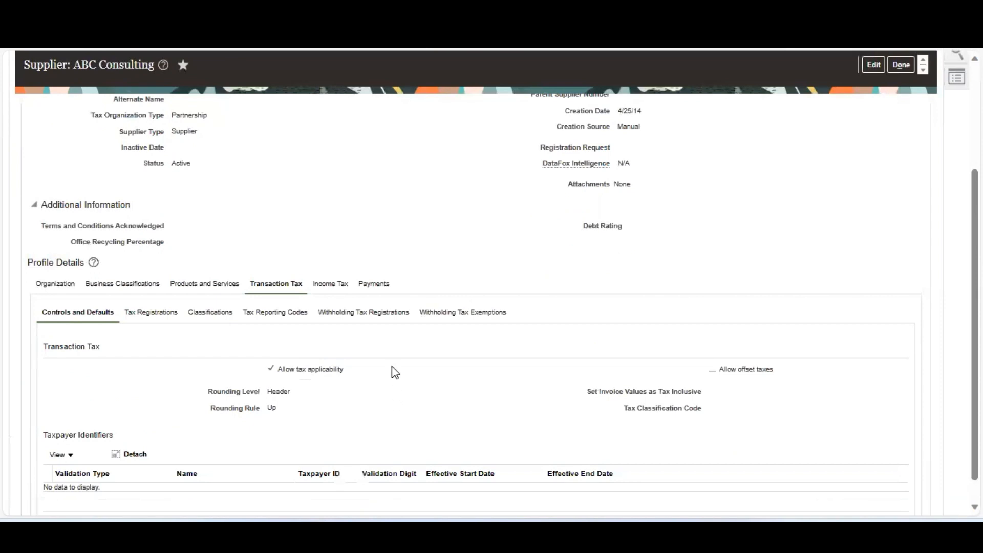
pyautogui.click(378, 284)
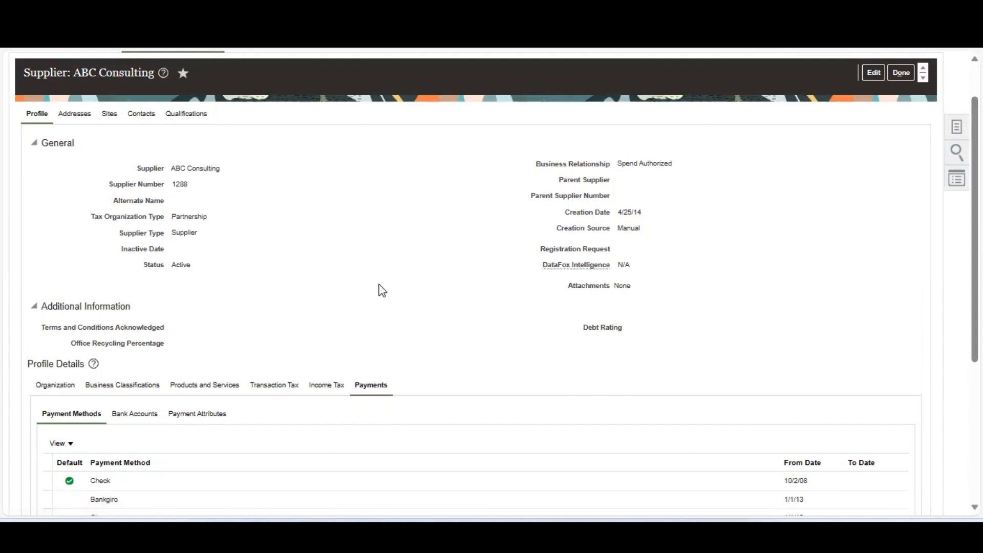
pyautogui.scroll(-5, 974, 230)
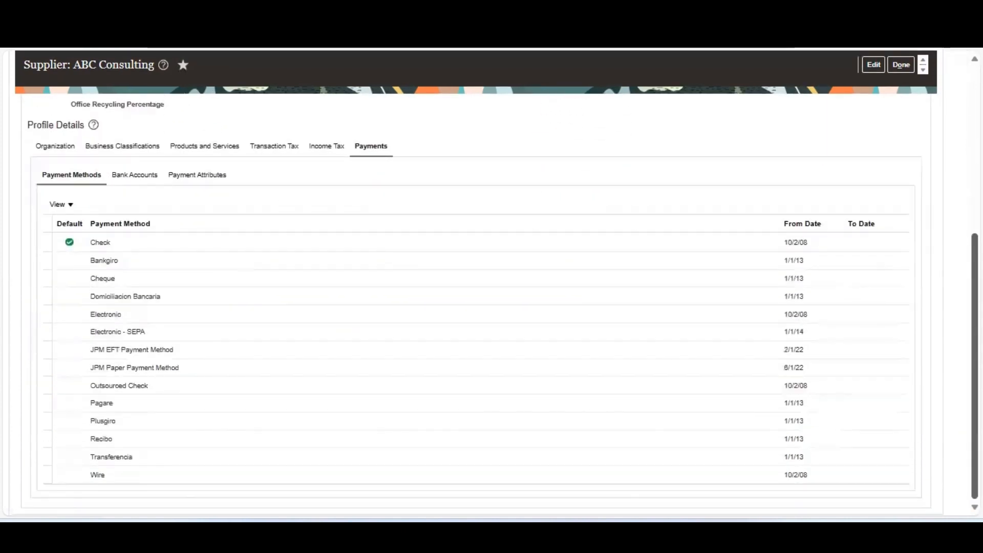
pyautogui.scroll(5, 974, 230)
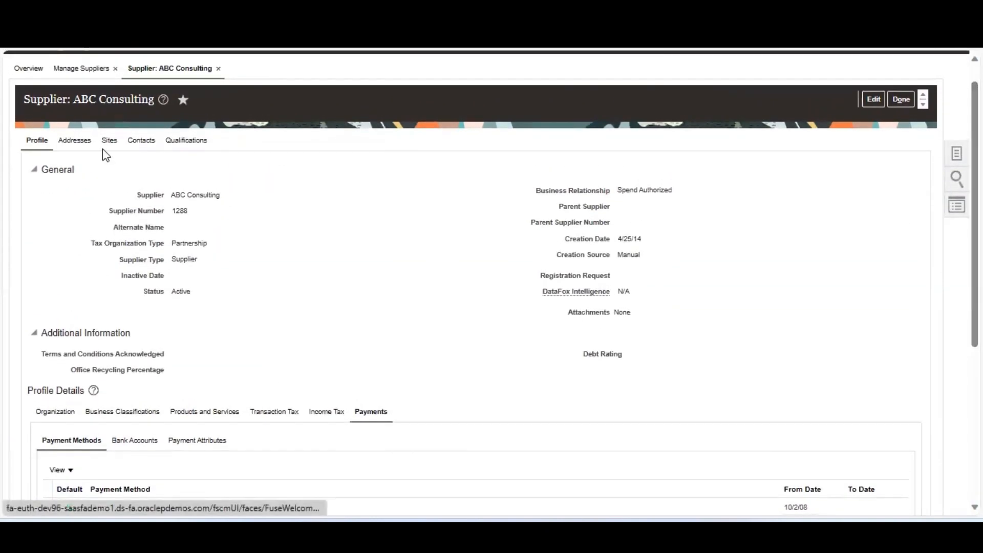
# View ABC Consulting's addresses with a wider Address Purpose column, then its sites list.
pyautogui.click(71, 142)
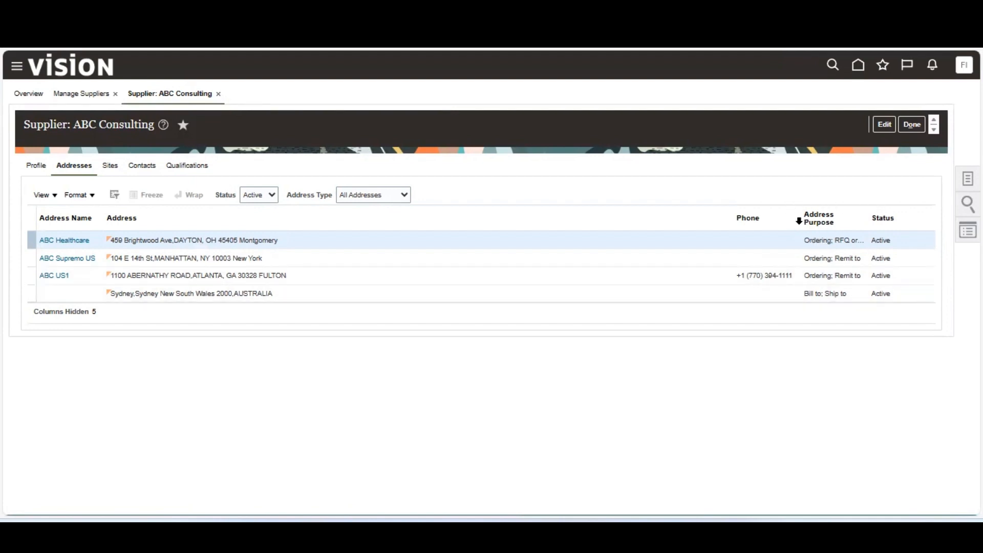
pyautogui.moveTo(801, 218); pyautogui.dragTo(587, 212)
pyautogui.moveTo(746, 212); pyautogui.dragTo(652, 213)
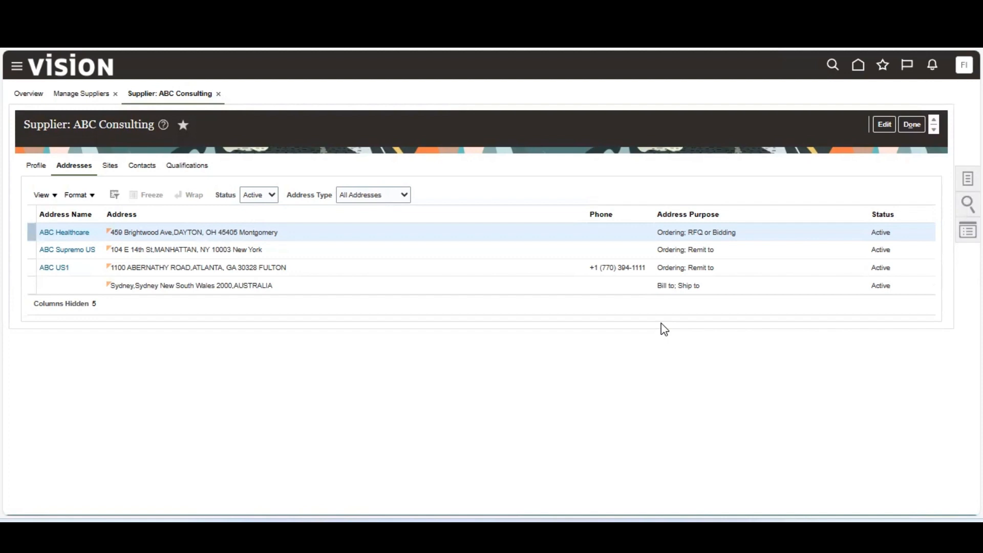
pyautogui.click(92, 197)
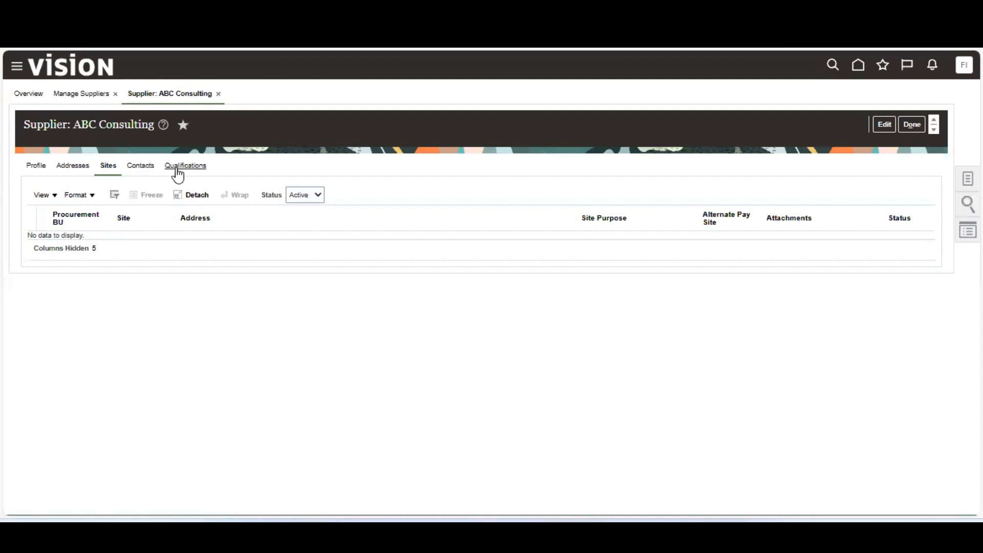
# Show ABC Consulting's Contacts tab with its one active Partner contact.
pyautogui.click(147, 169)
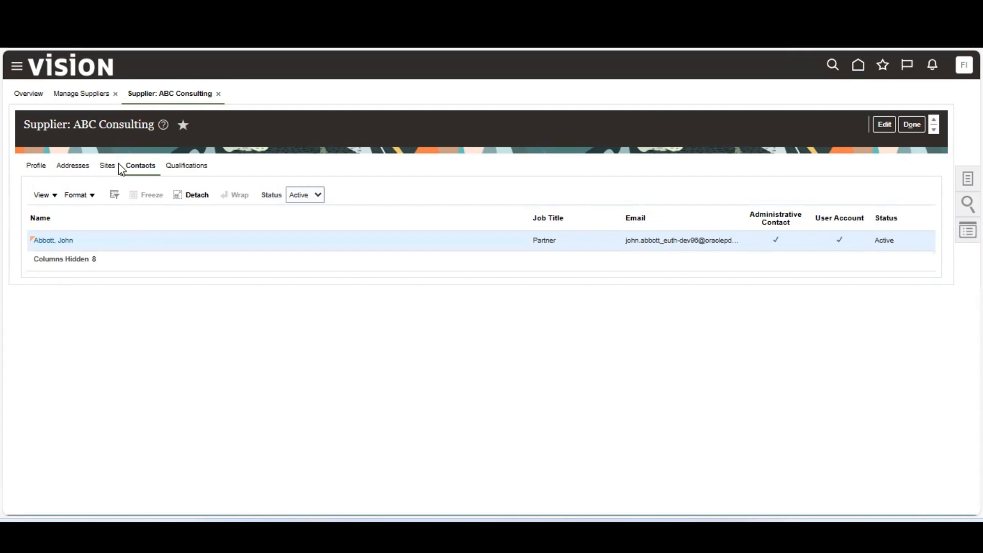
# Show ABC Consulting's Qualifications tab with its two assessments and two qualifications.
pyautogui.click(199, 169)
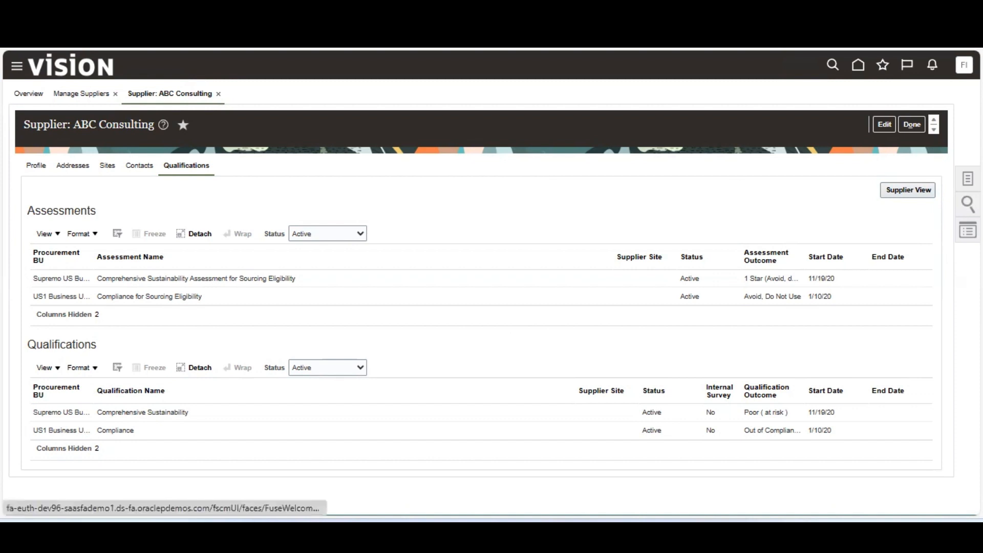
# Create supplier 'SP Software Services' as Spend Authorized with tax organization type Corporation.
pyautogui.click(968, 178)
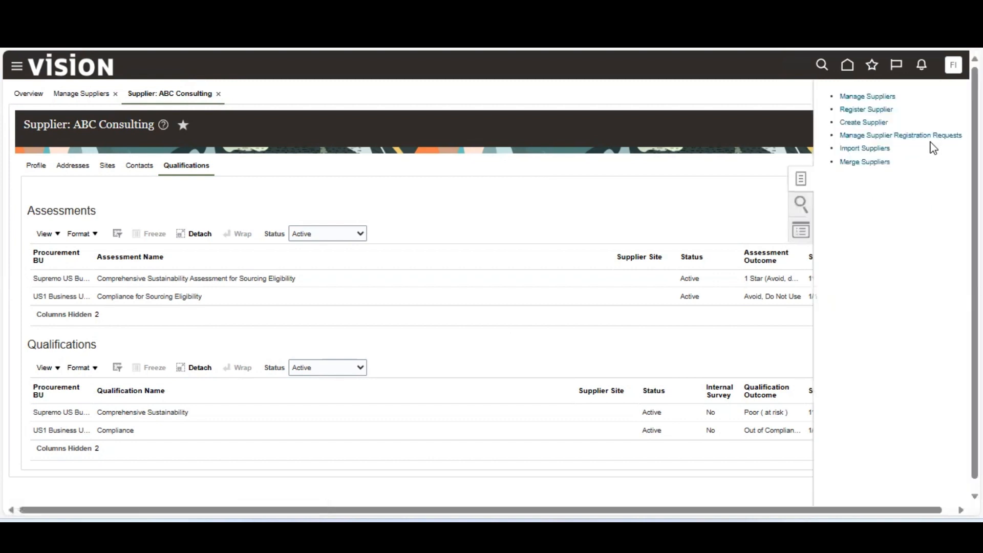
pyautogui.click(870, 123)
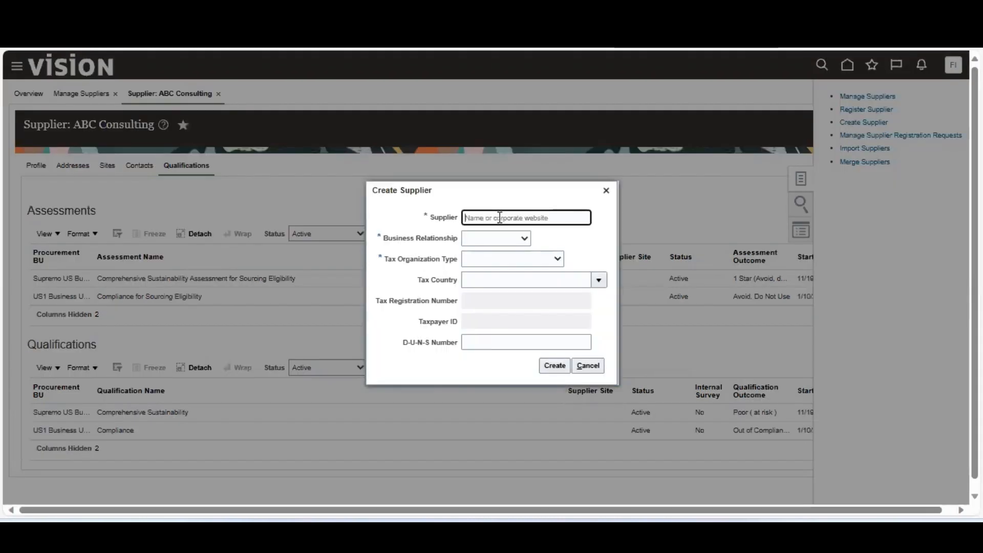
pyautogui.write('S')
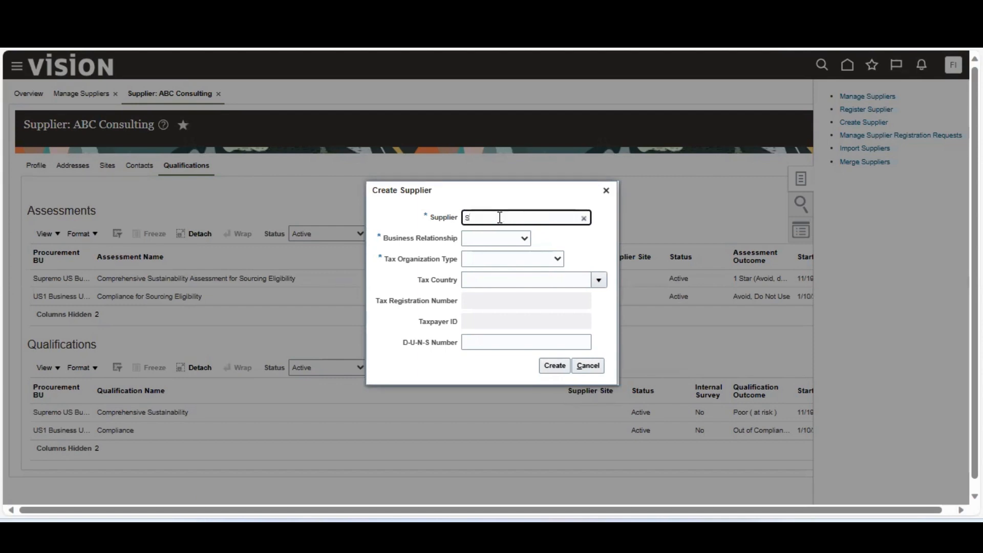
pyautogui.write('P Software')
pyautogui.write('Services')
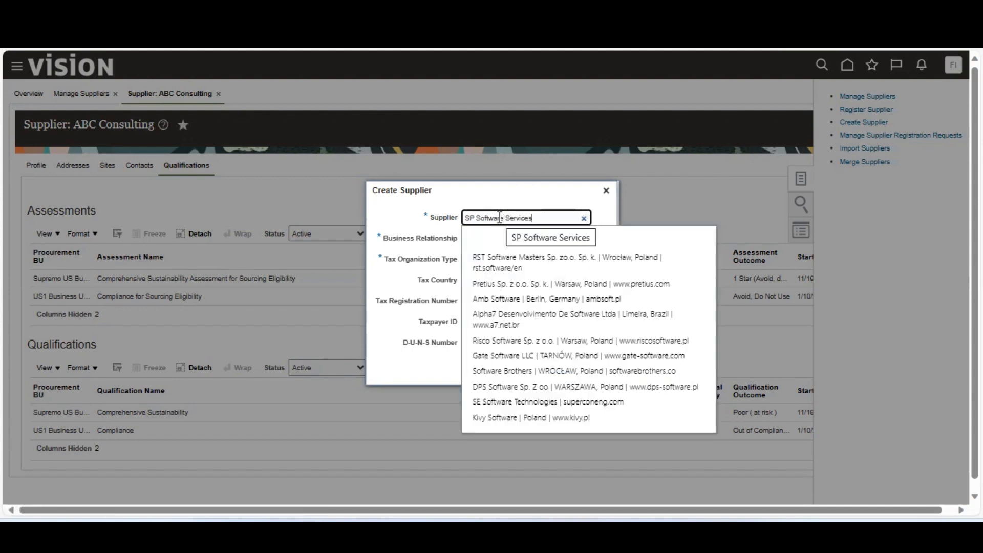
pyautogui.click(431, 246)
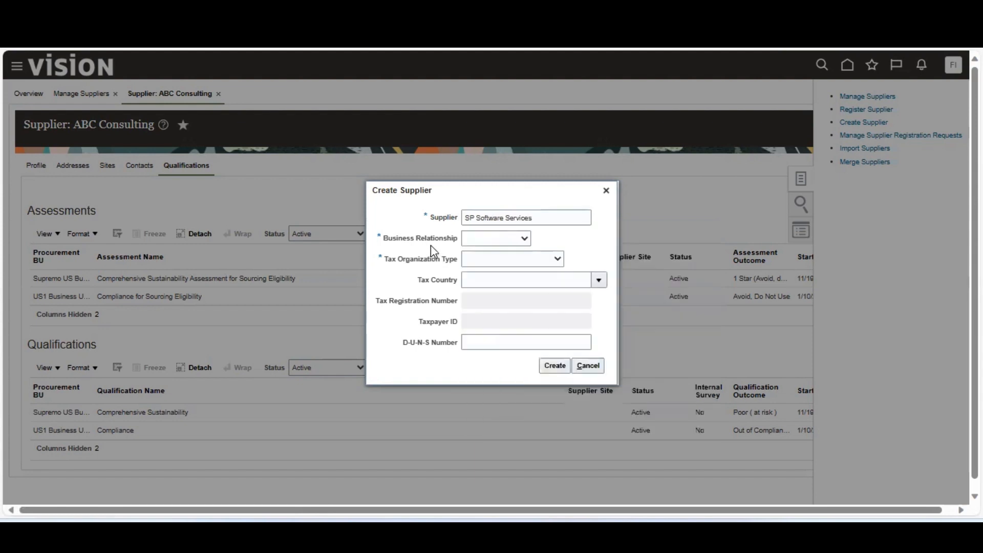
pyautogui.click(496, 238)
pyautogui.click(504, 273)
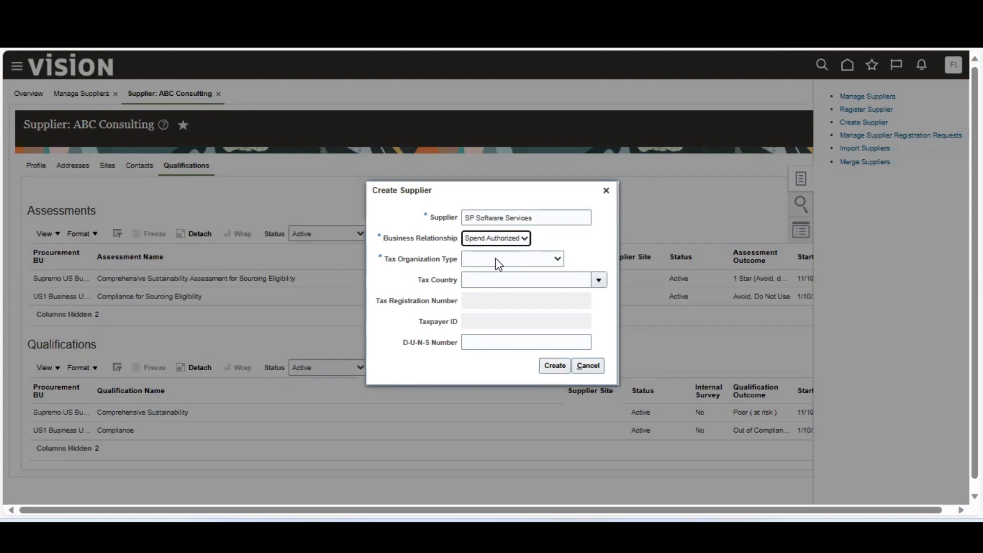
pyautogui.click(497, 259)
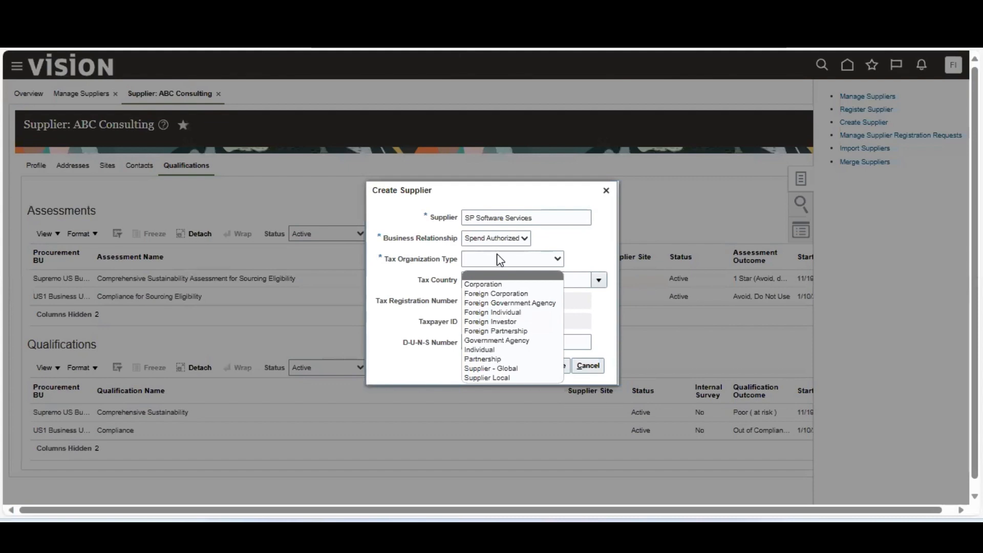
pyautogui.click(496, 284)
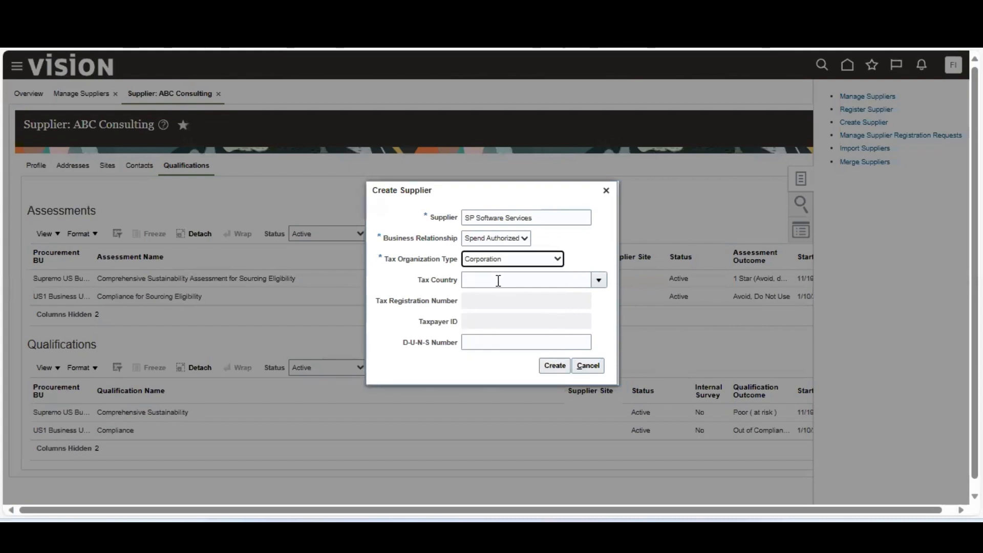
pyautogui.click(498, 281)
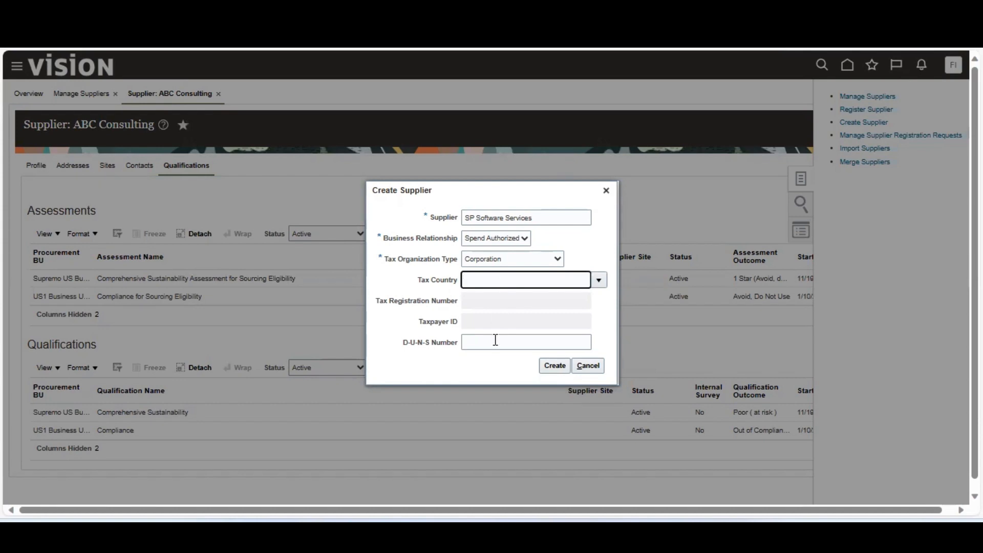
pyautogui.click(562, 367)
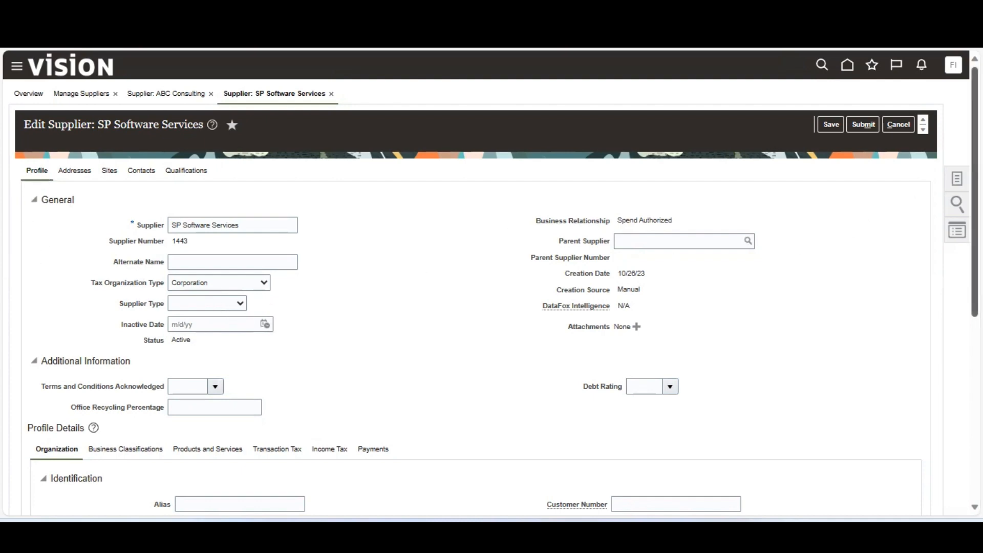
# Scroll through SP Software Services' new Active, Spend Authorized supplier profile.
pyautogui.moveTo(975, 205); pyautogui.dragTo(975, 385)
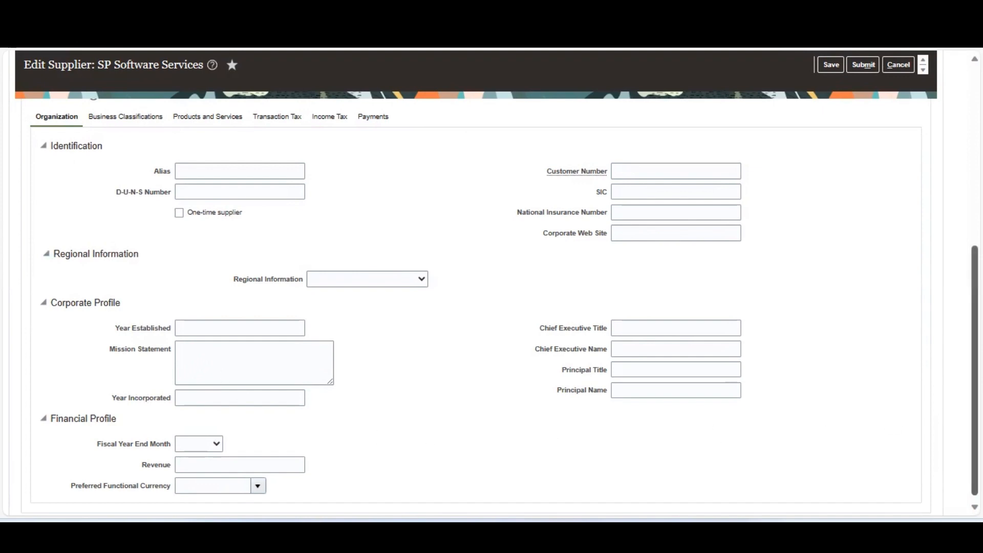
pyautogui.scroll(5, 491, 297)
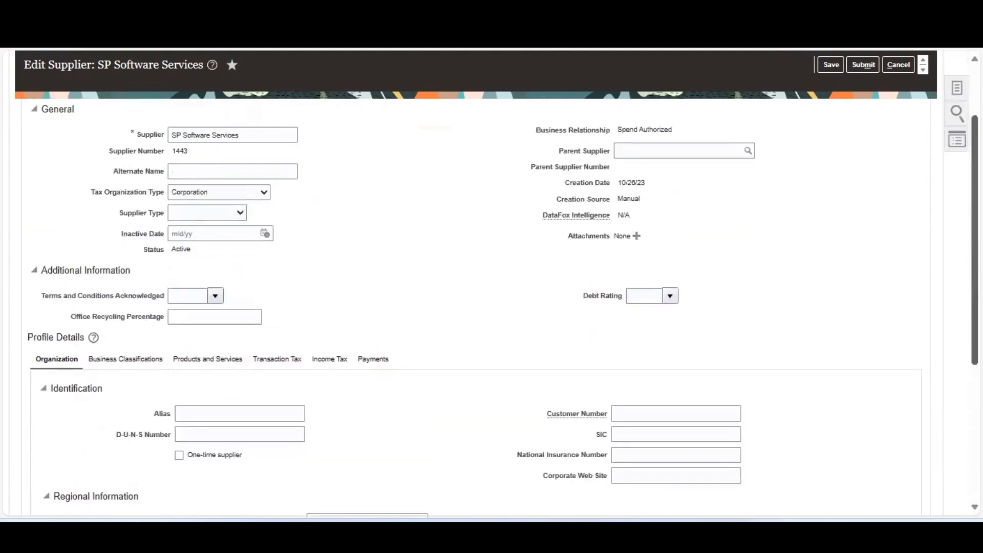
# Add and remove an empty business classification row, confirm the update, then view Addresses.
pyautogui.click(139, 383)
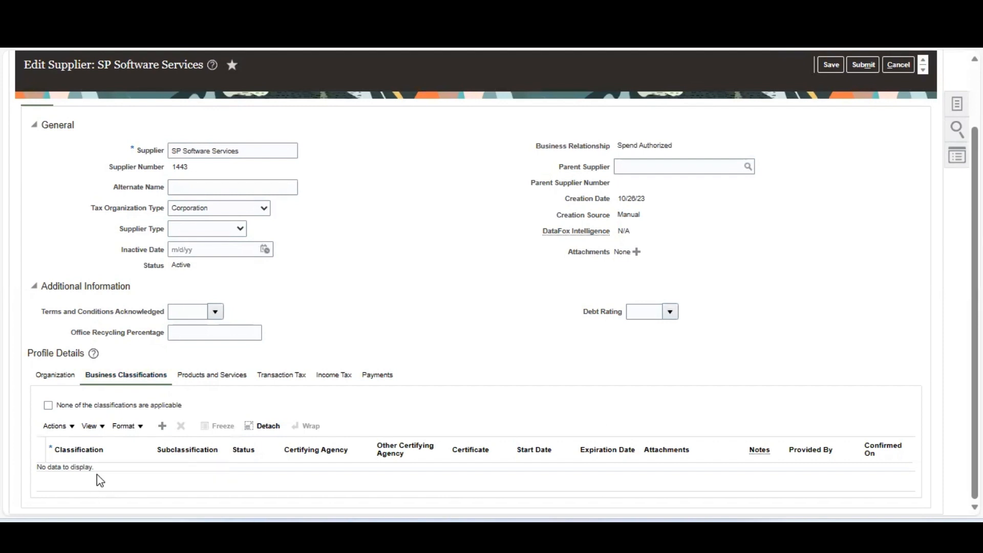
pyautogui.click(162, 427)
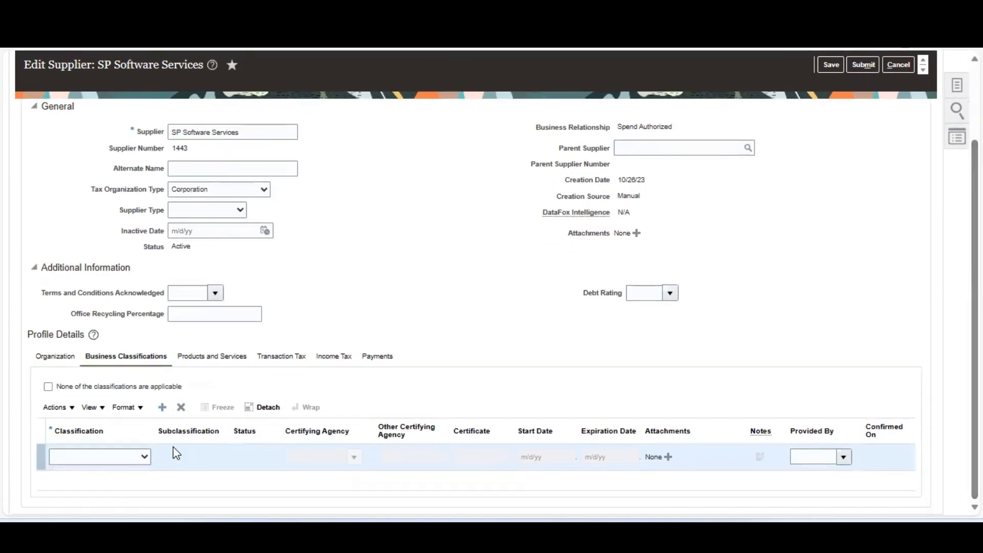
pyautogui.click(142, 456)
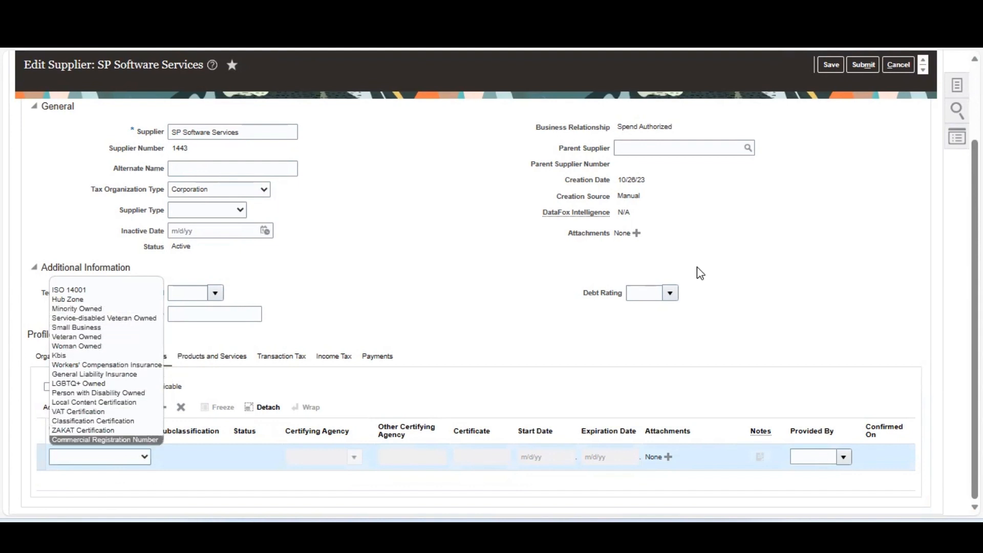
pyautogui.click(470, 261)
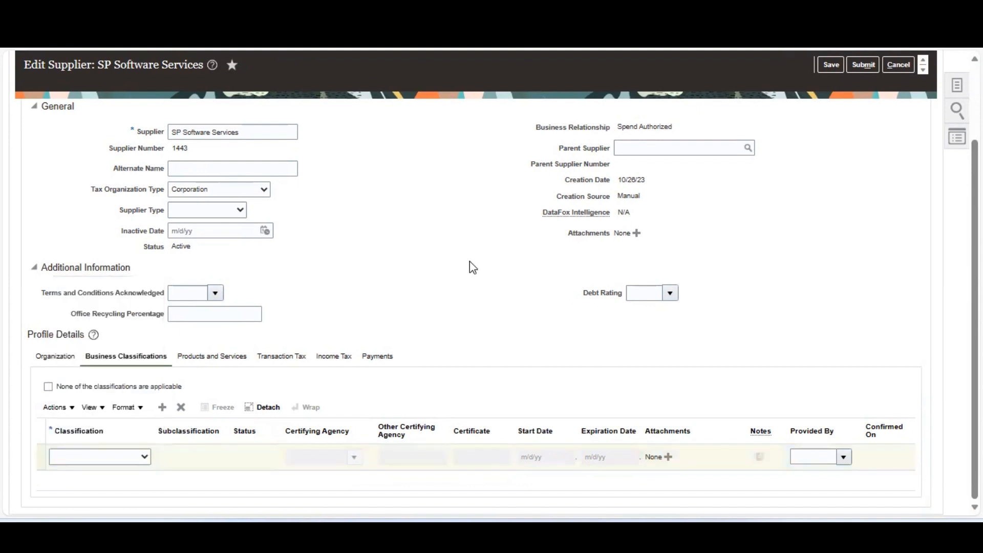
pyautogui.click(184, 405)
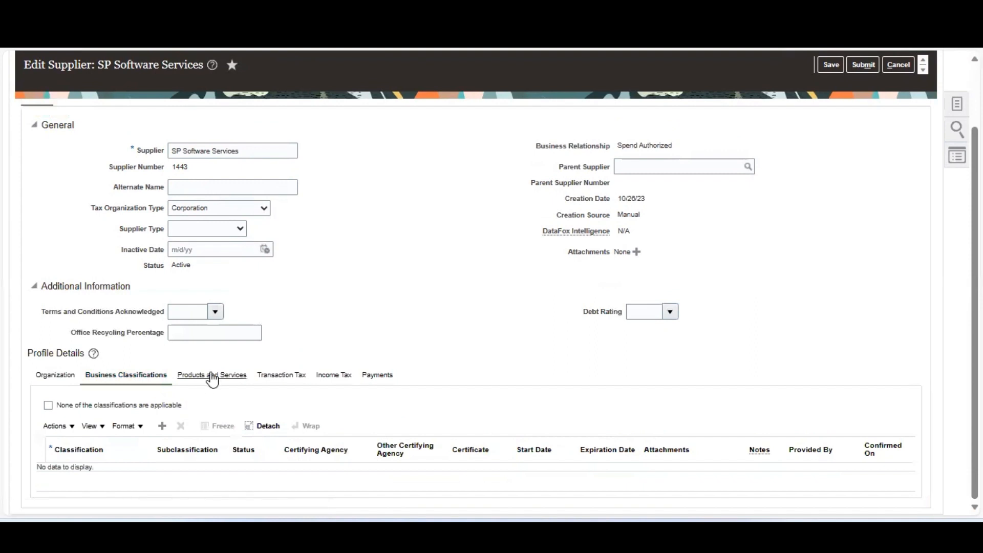
pyautogui.click(212, 374)
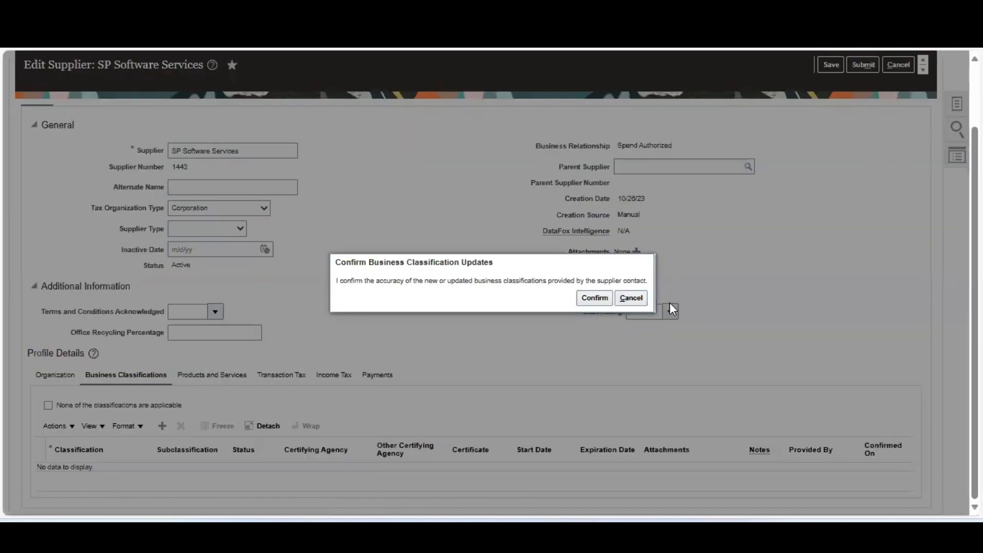
pyautogui.click(593, 302)
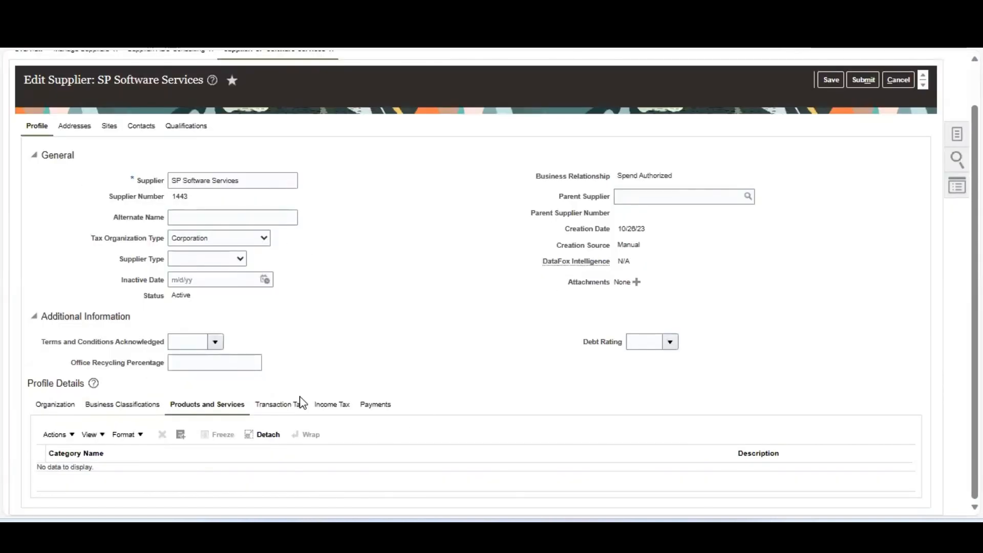
pyautogui.click(77, 130)
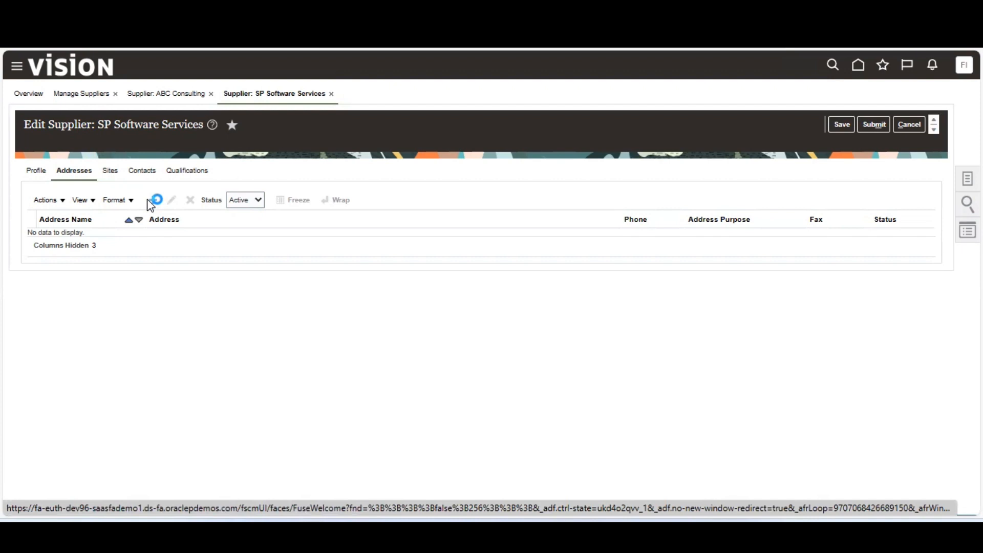
# Start a new supplier address named HO with United States as the country.
pyautogui.click(154, 201)
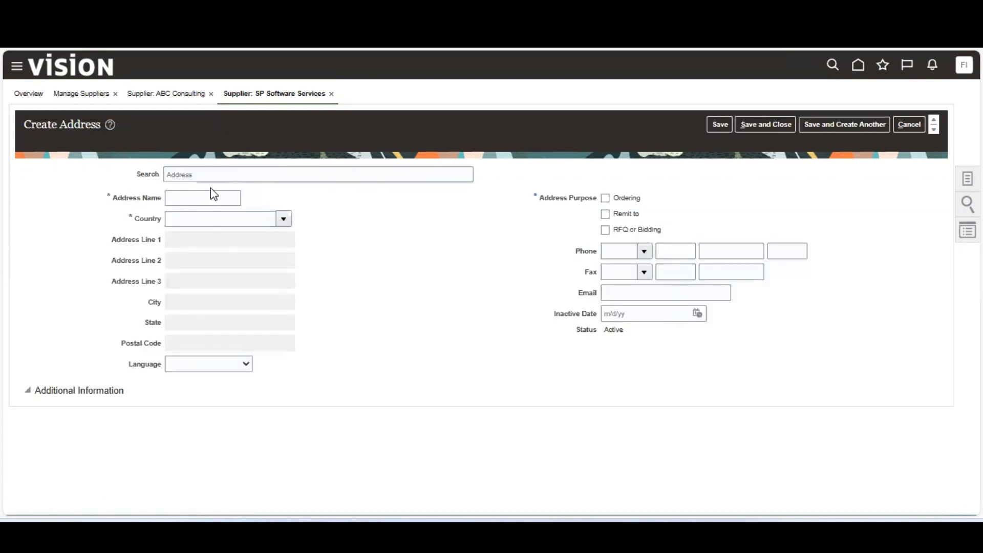
pyautogui.click(200, 198)
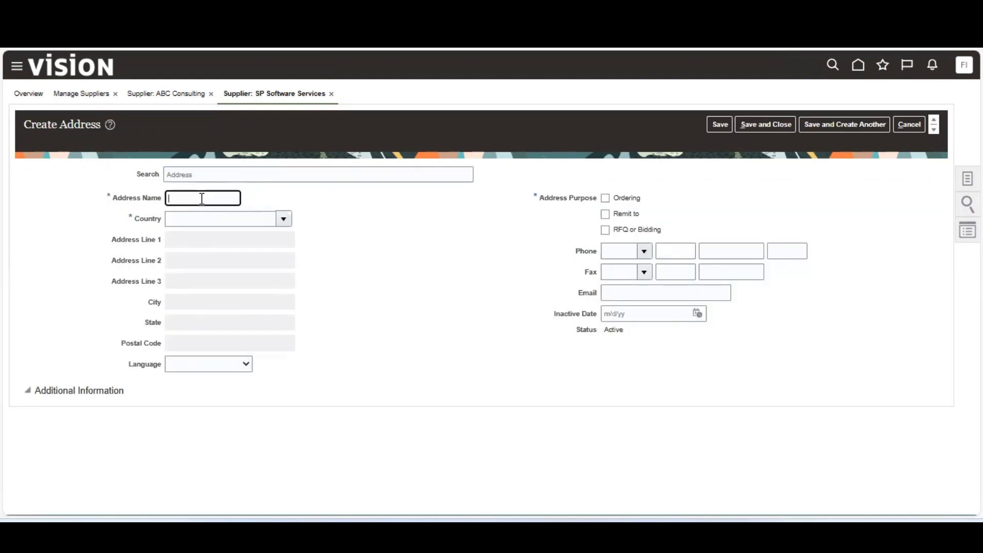
pyautogui.write('HQ')
pyautogui.press('Tab')
pyautogui.write('United')
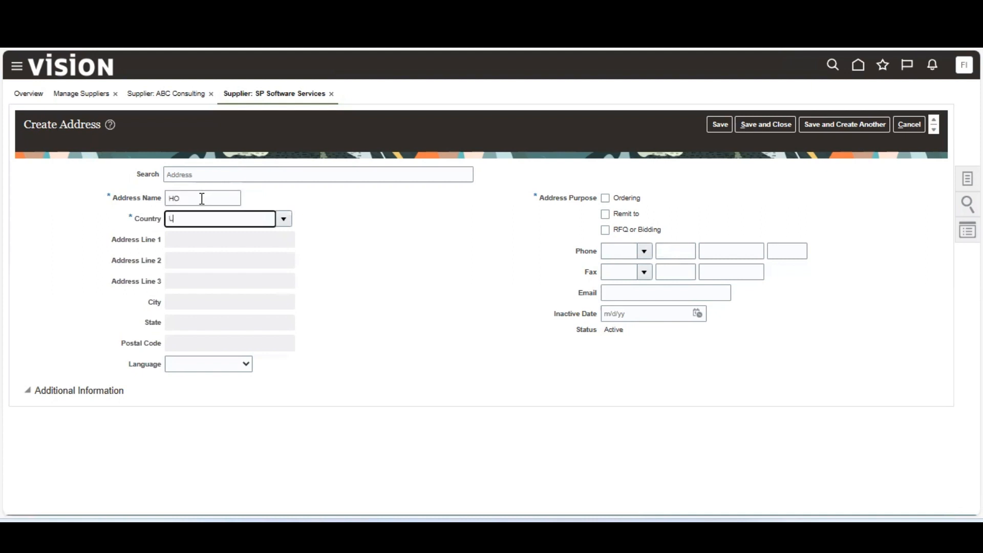
pyautogui.write(' States')
pyautogui.press('Tab')
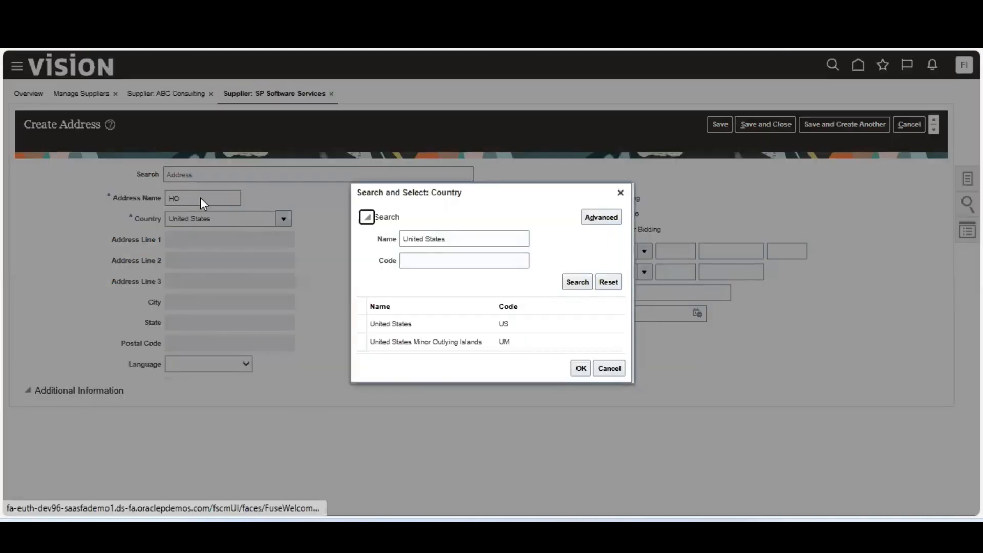
pyautogui.click(423, 324)
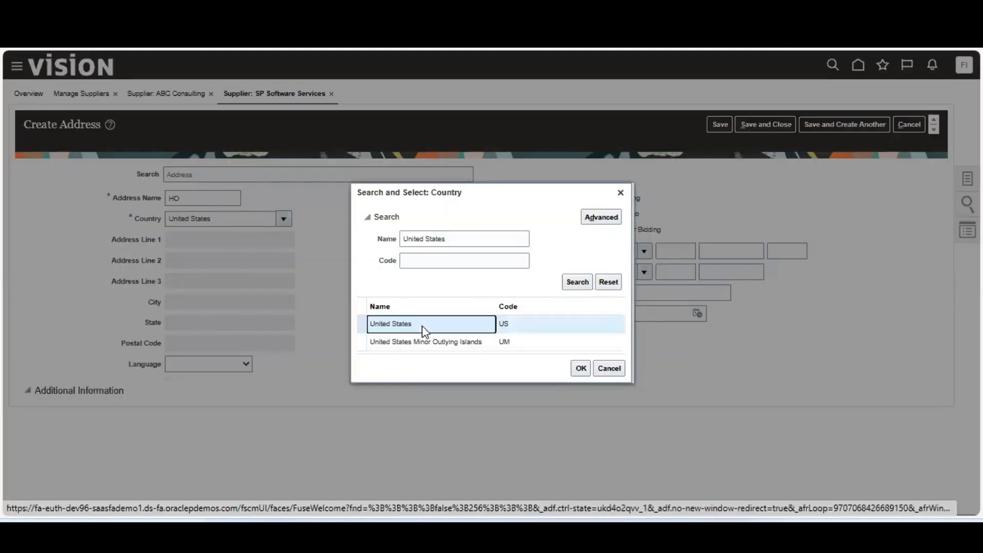
pyautogui.click(582, 369)
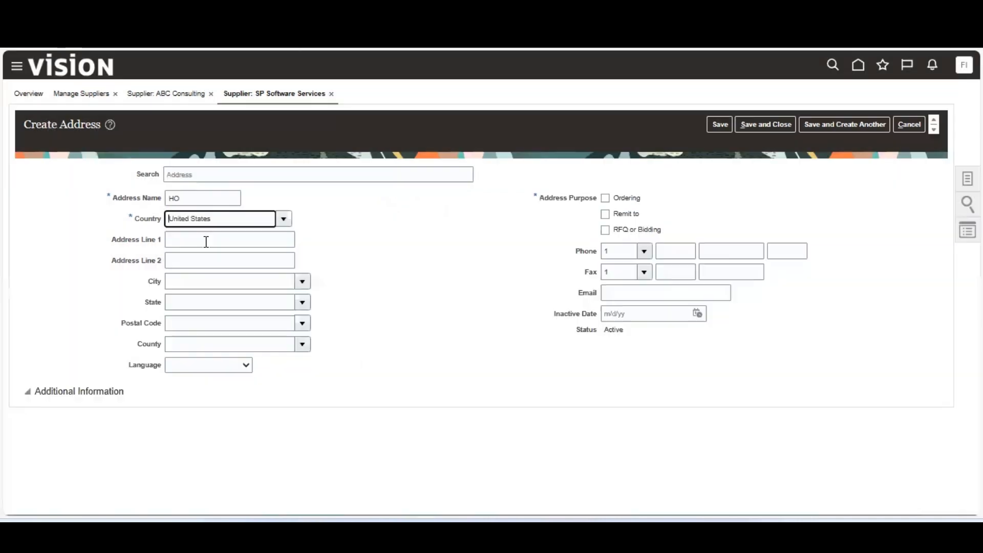
# Enter Lick Mill Blvd as address line 1 and Santa Clara, CA as the city.
pyautogui.click(206, 241)
pyautogui.write('L')
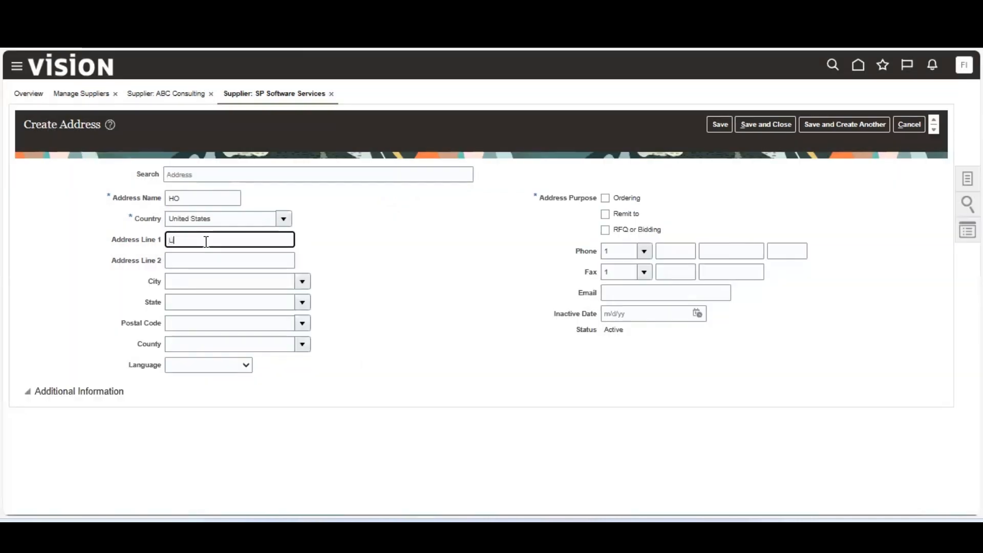
pyautogui.write('ick Mill Blvd')
pyautogui.press('Tab')
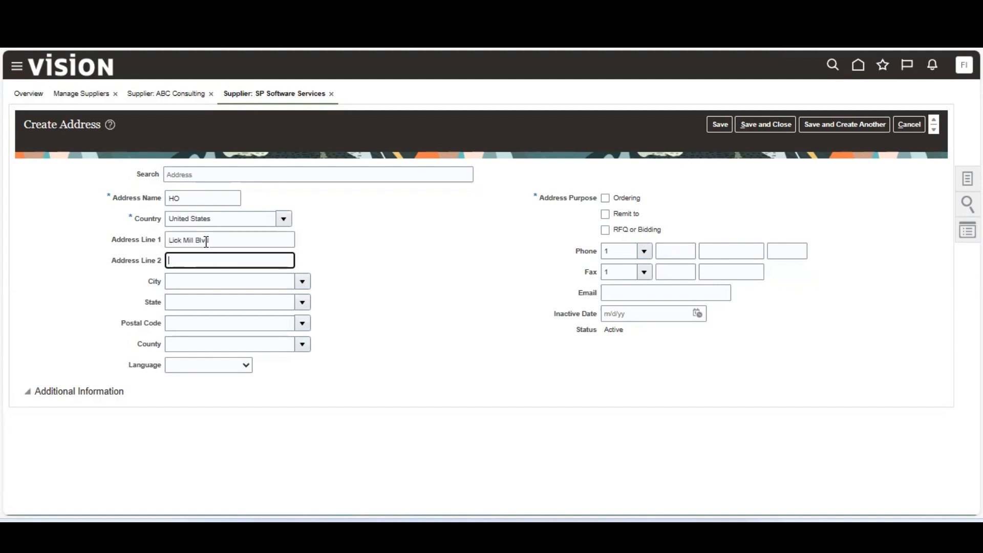
pyautogui.press('Tab')
pyautogui.write('Santa')
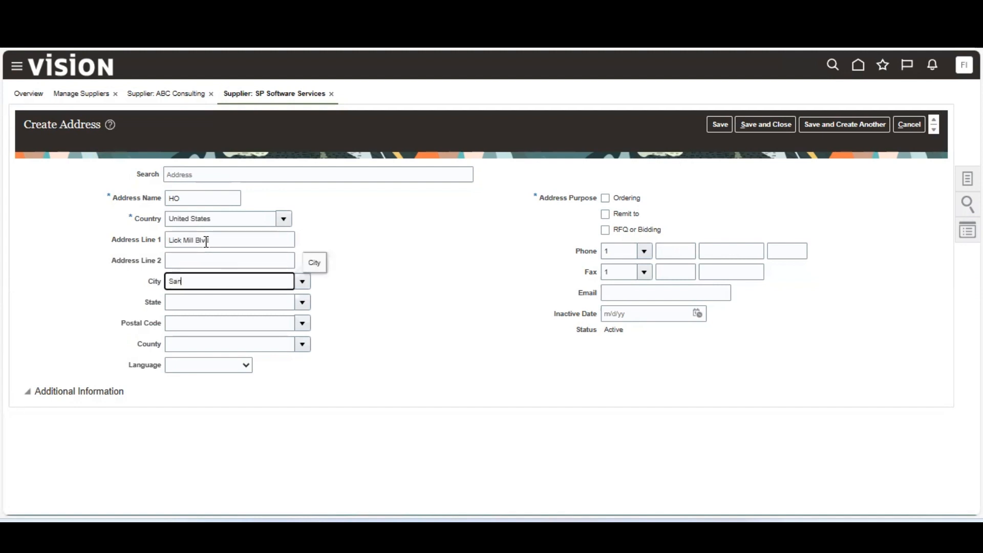
pyautogui.write(' Clara')
pyautogui.press('Tab')
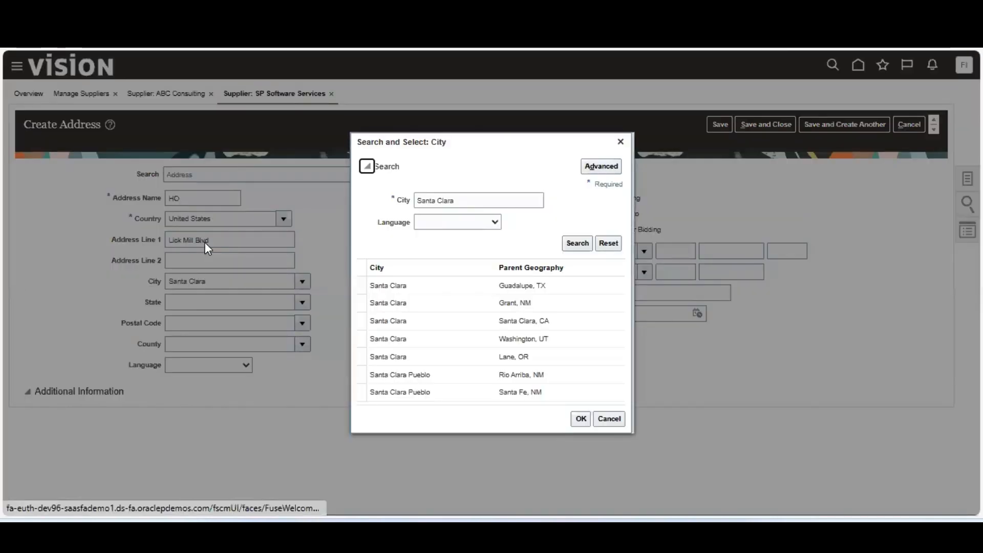
pyautogui.click(427, 321)
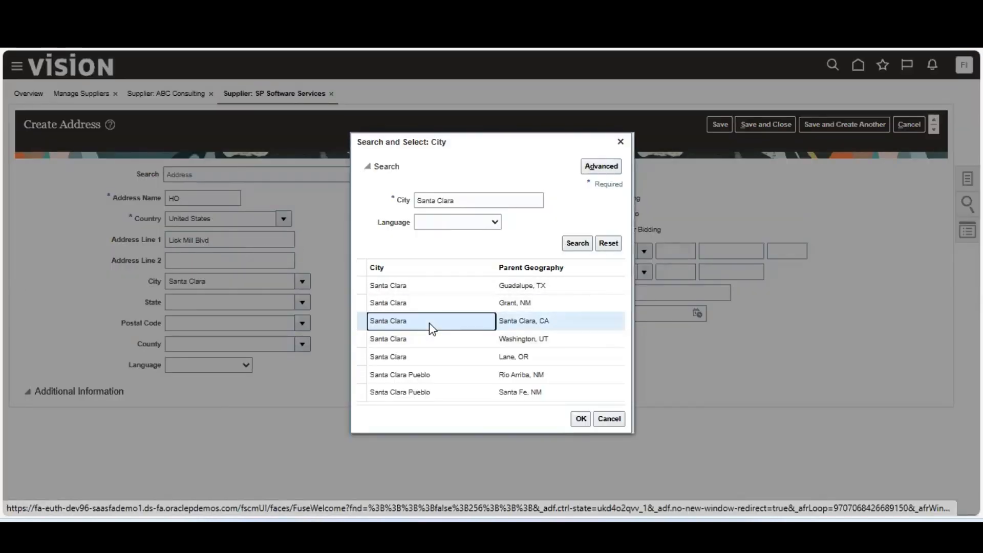
pyautogui.click(581, 419)
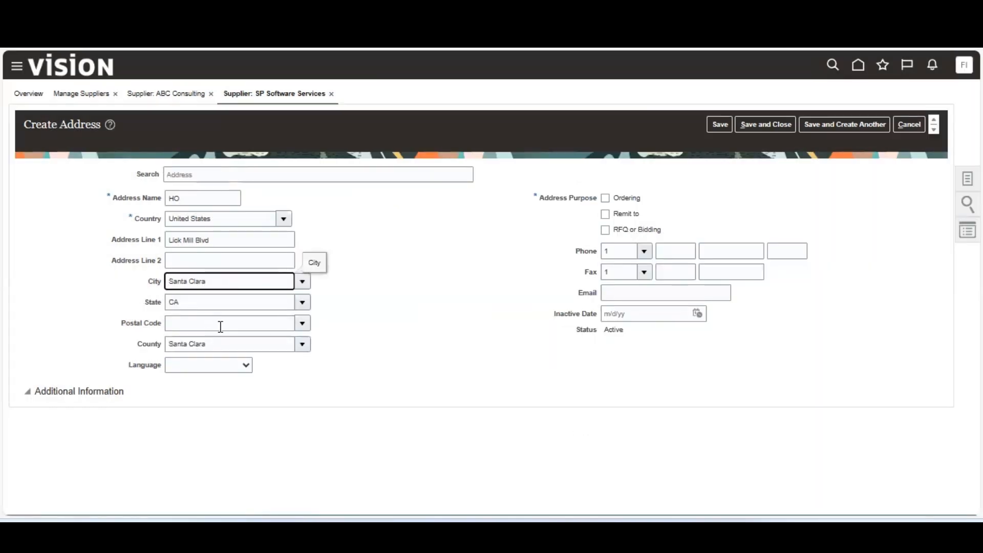
# Set the address postal code to 95054.
pyautogui.click(221, 326)
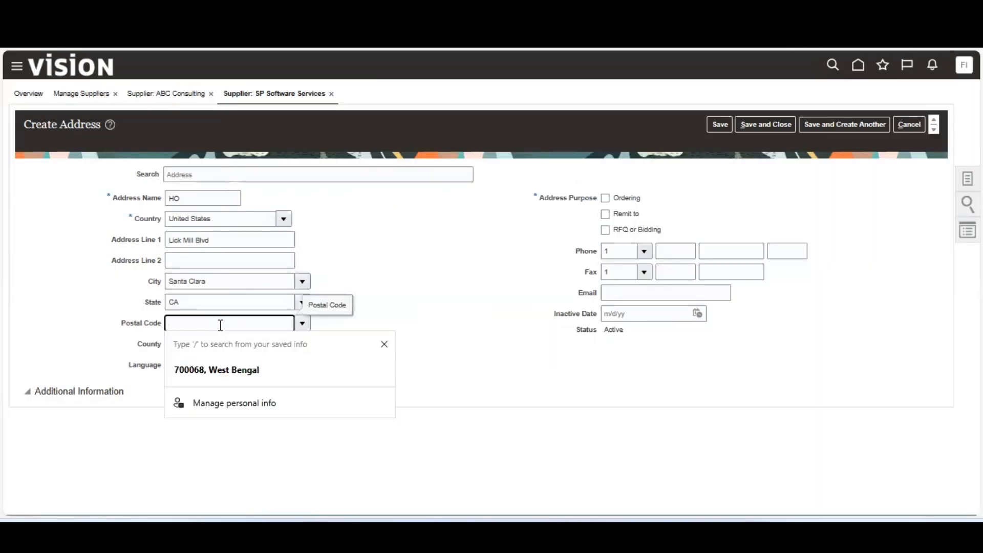
pyautogui.write('95054')
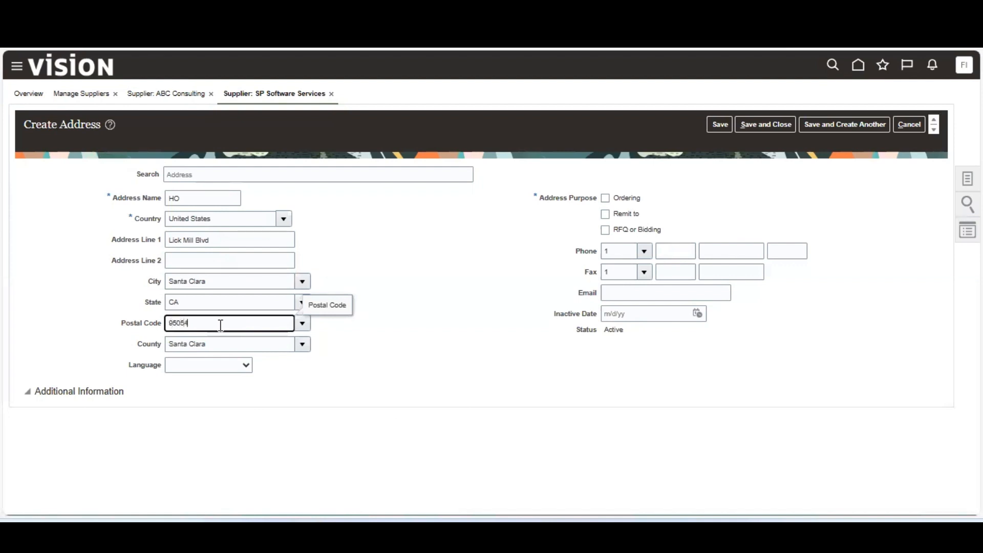
pyautogui.press('Tab')
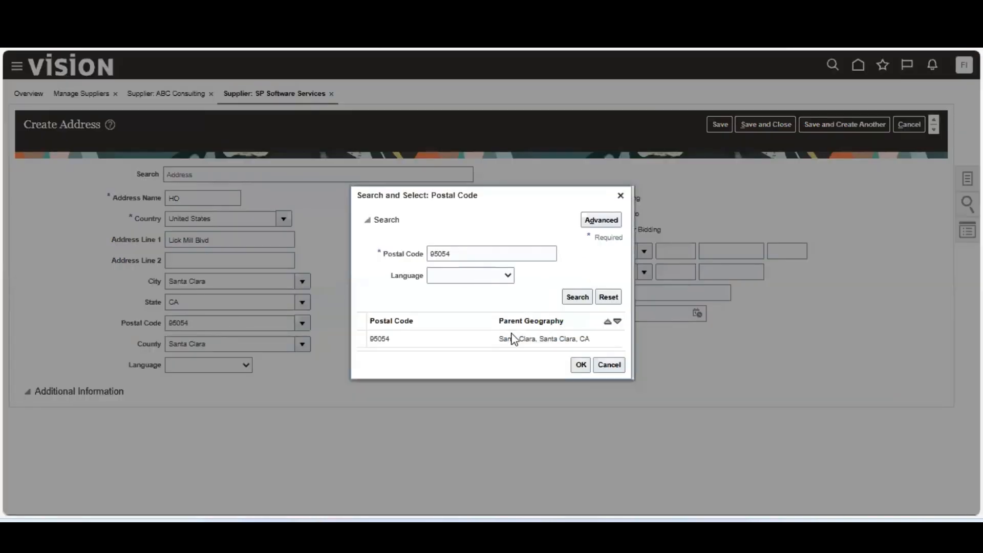
pyautogui.click(513, 338)
pyautogui.click(580, 365)
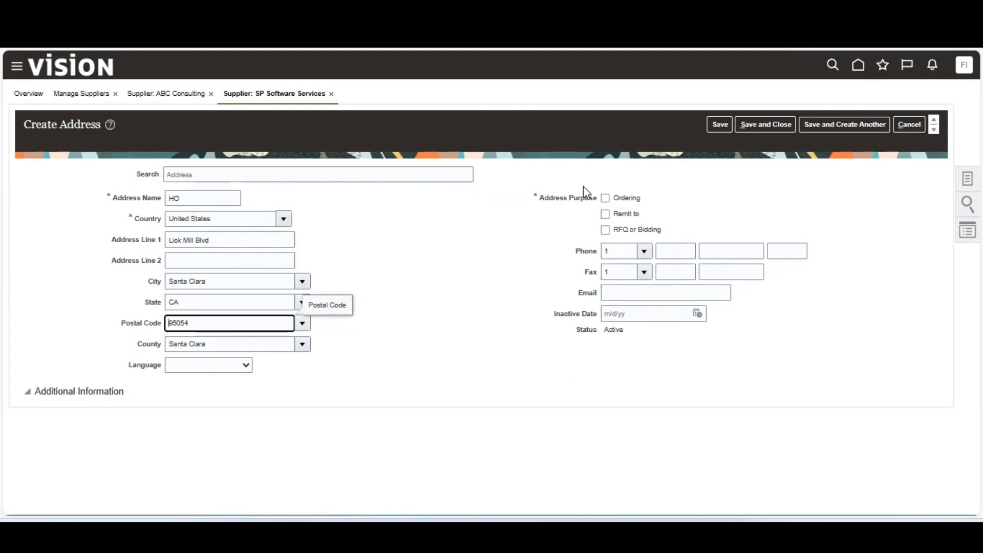
# Mark the address for Ordering, Remit to and RFQ or Bidding, then save and close.
pyautogui.click(606, 199)
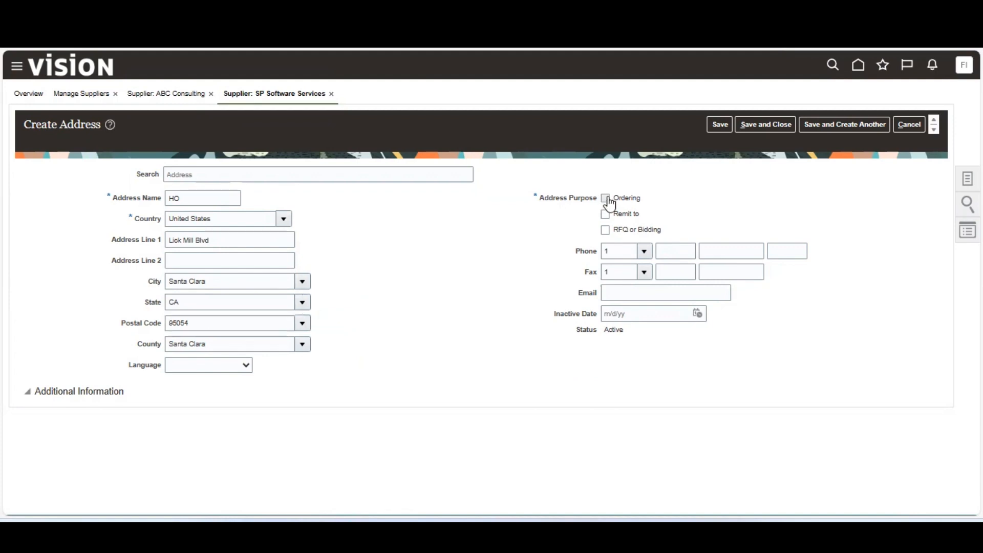
pyautogui.click(606, 200)
pyautogui.click(604, 215)
pyautogui.click(776, 124)
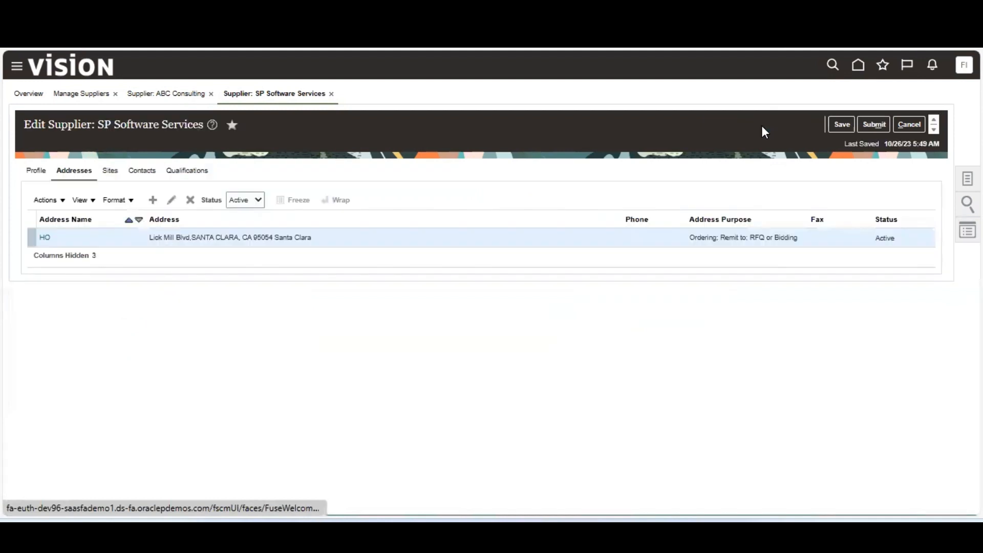
# Add a second address named Sales Office and pick United States from the country search.
pyautogui.click(152, 200)
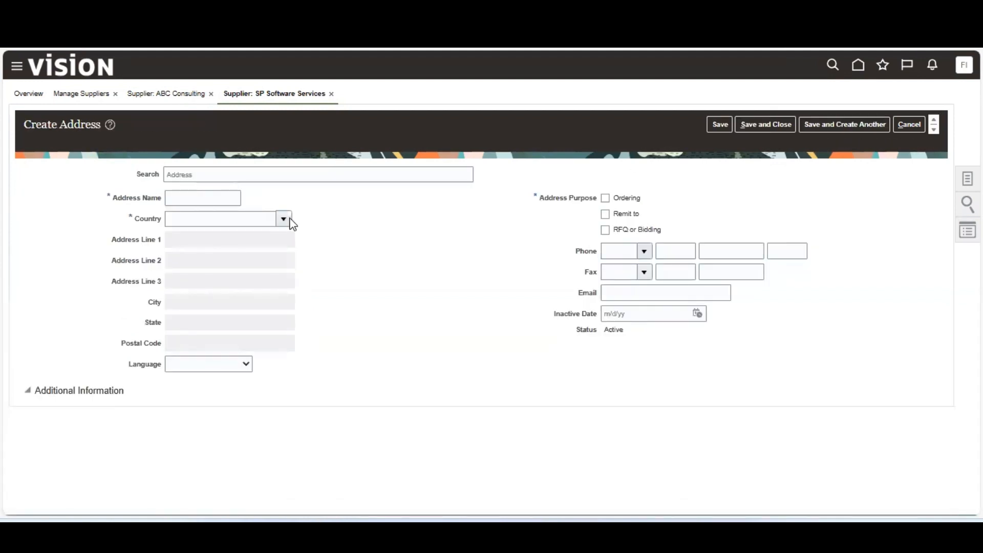
pyautogui.click(207, 197)
pyautogui.write('Sales Office')
pyautogui.press('Tab')
pyautogui.write('Un')
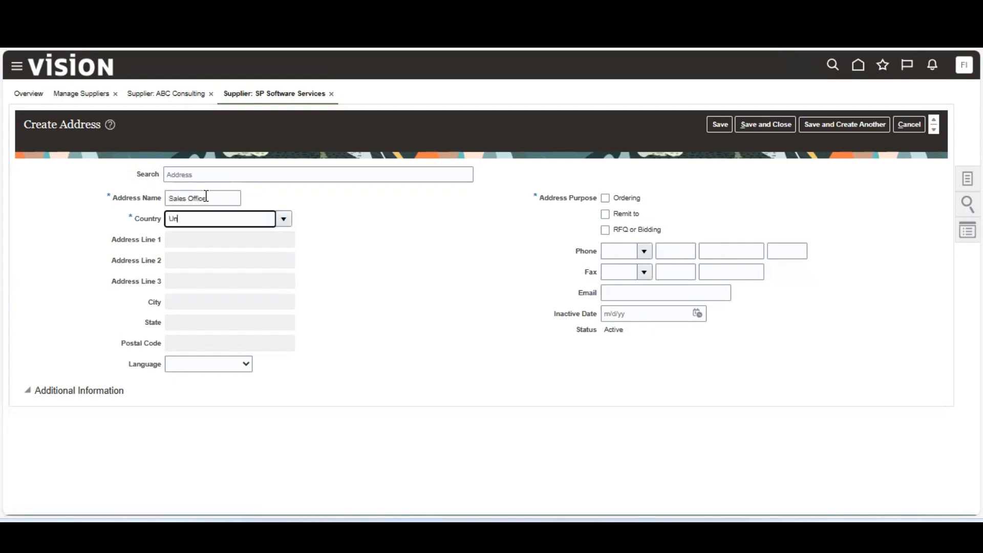
pyautogui.write('ited States')
pyautogui.press('Tab')
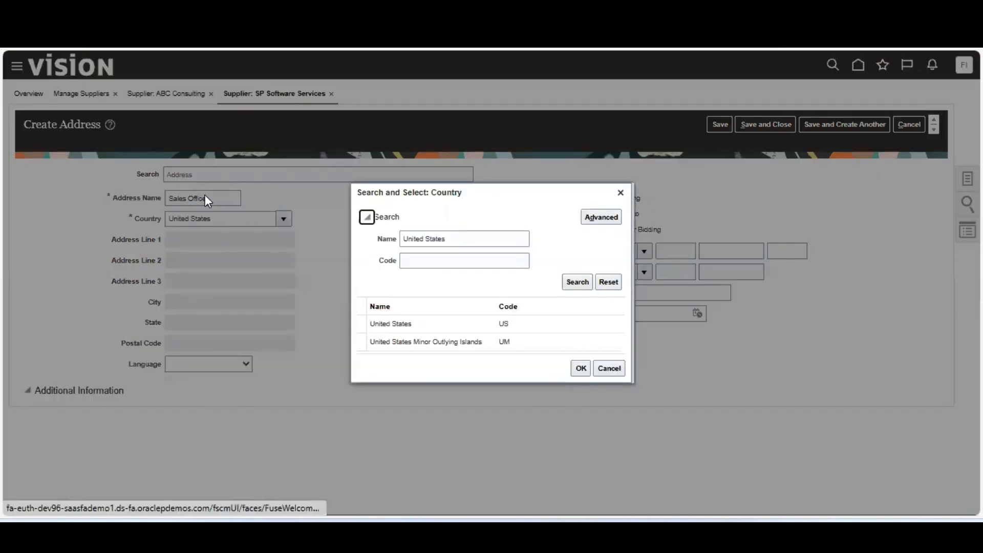
pyautogui.doubleClick(456, 324)
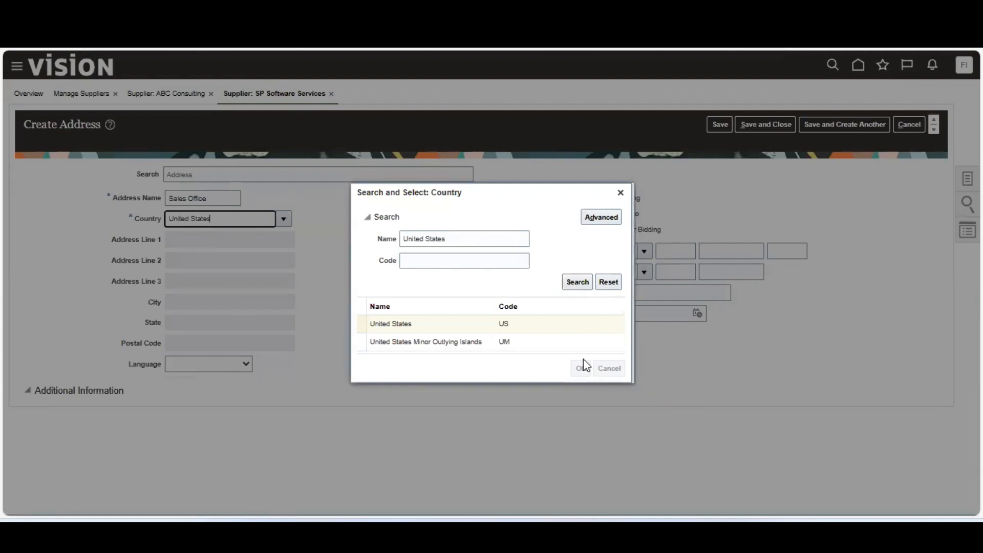
pyautogui.click(531, 325)
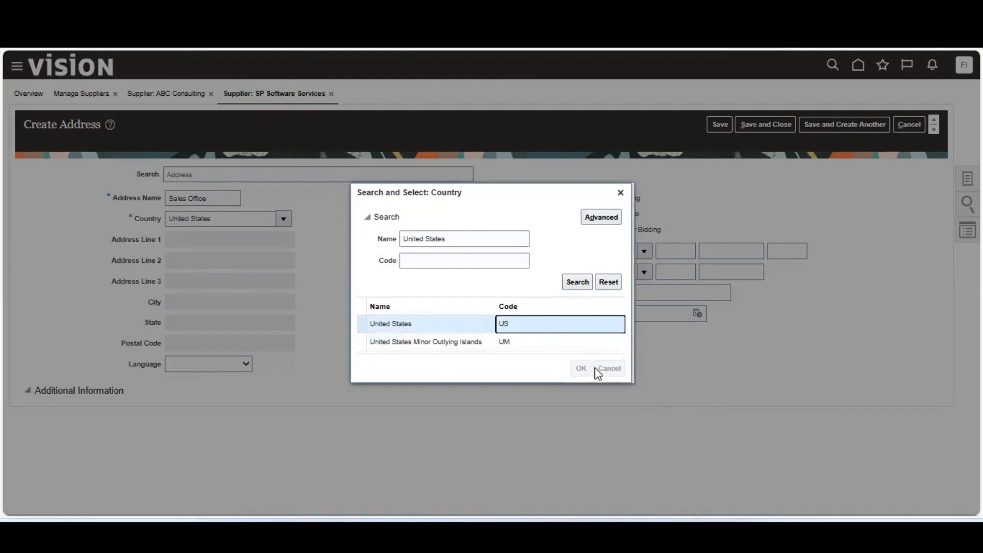
pyautogui.click(620, 193)
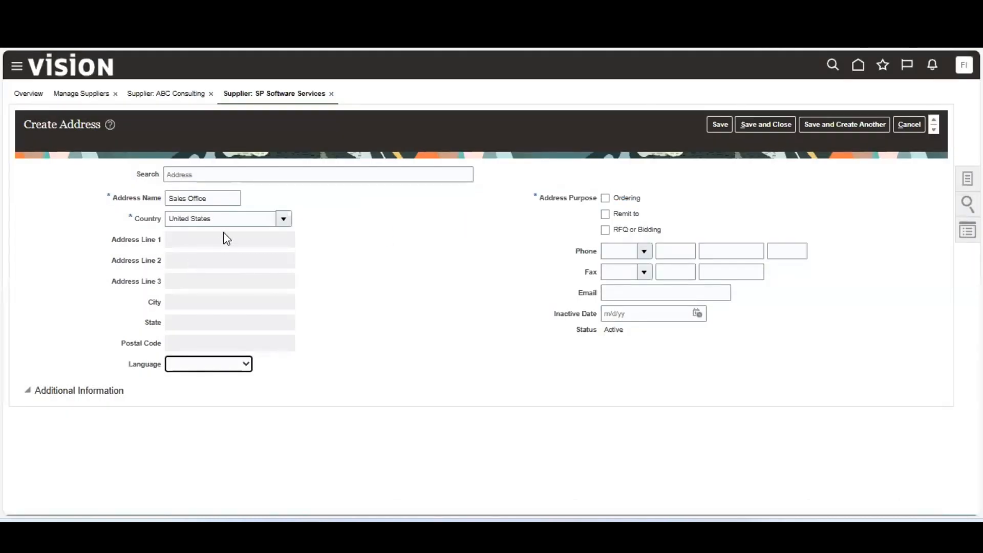
# Tick RFQ or Bidding as the Sales Office address purpose.
pyautogui.click(230, 217)
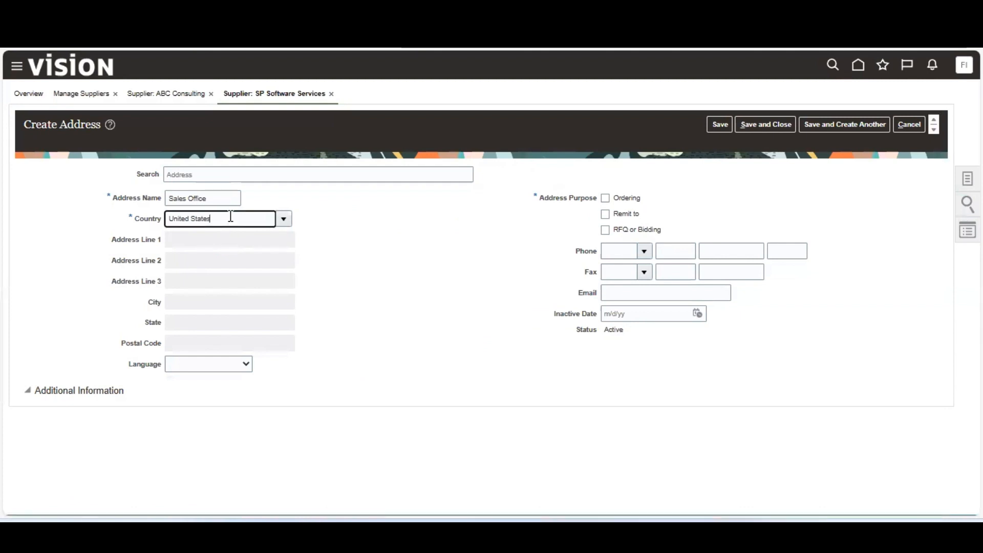
pyautogui.click(290, 225)
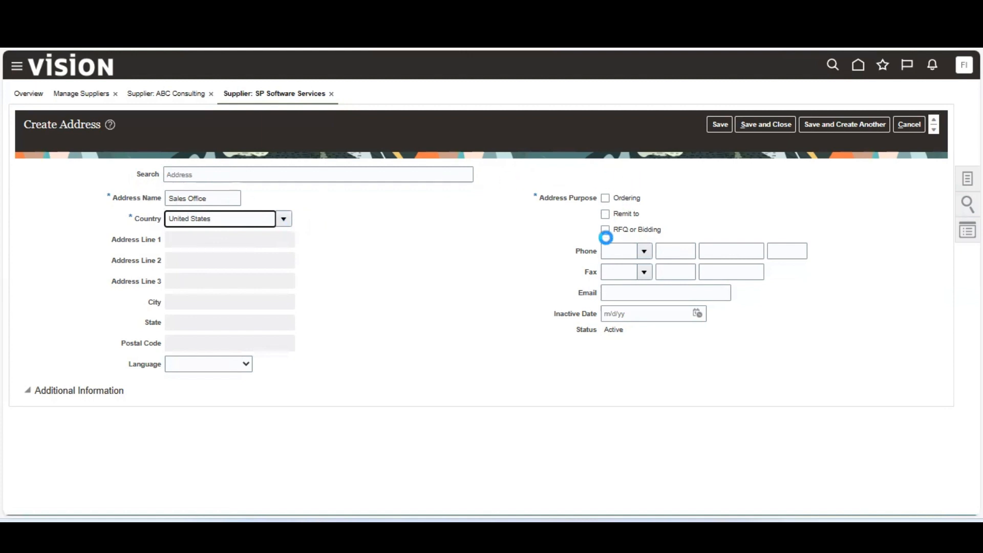
pyautogui.click(605, 230)
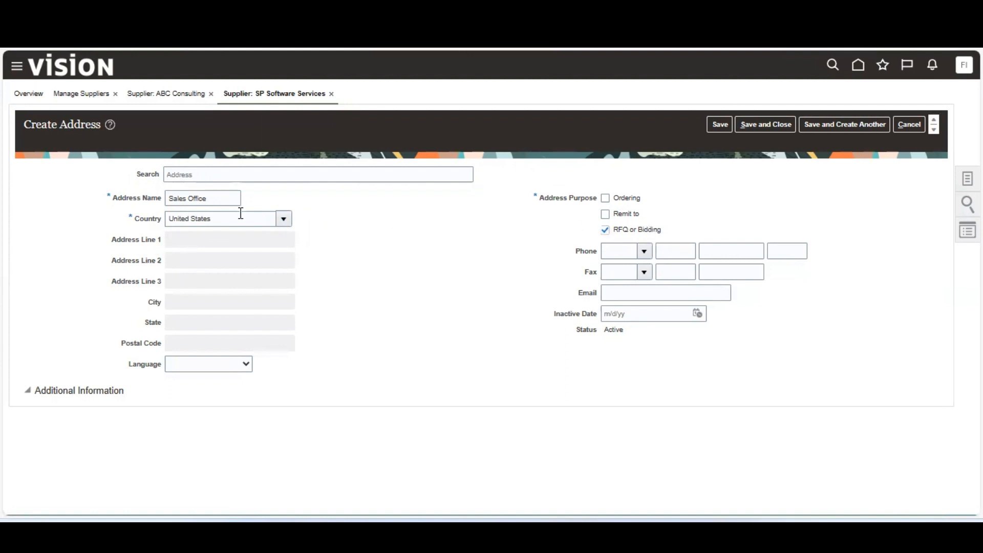
# Re-edit the country entry, then cancel creating the Sales Office address.
pyautogui.click(282, 219)
pyautogui.click(257, 220)
pyautogui.press('Tab')
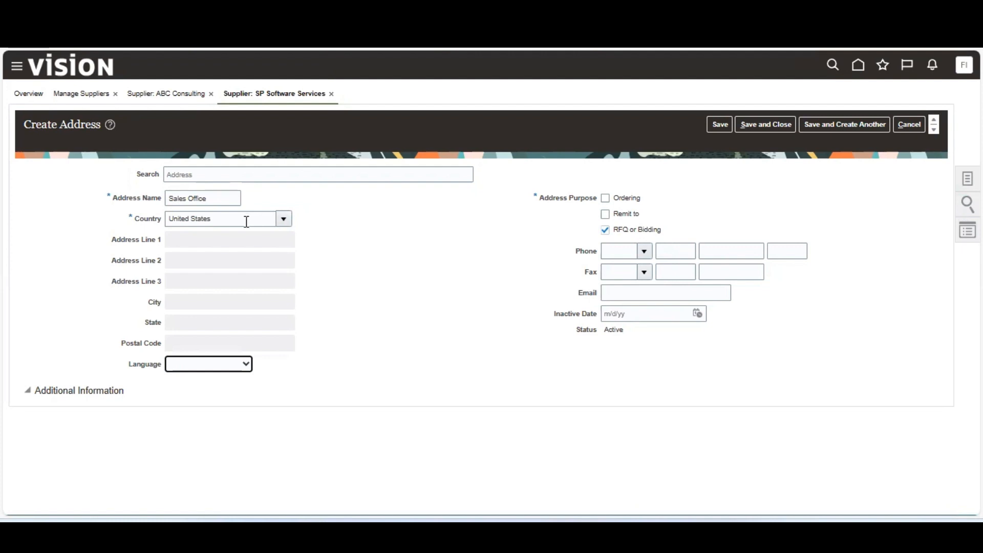
pyautogui.click(228, 240)
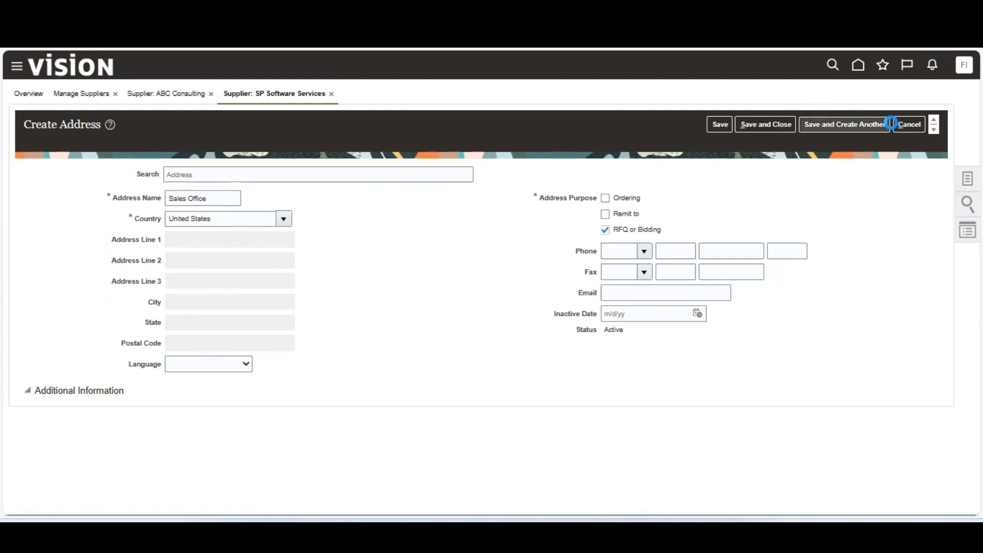
pyautogui.click(911, 123)
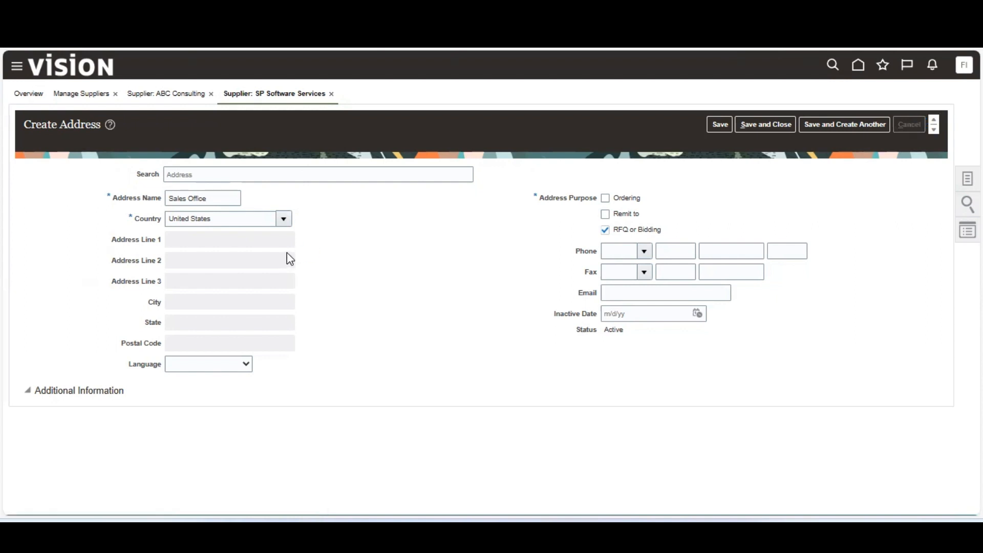
pyautogui.click(330, 95)
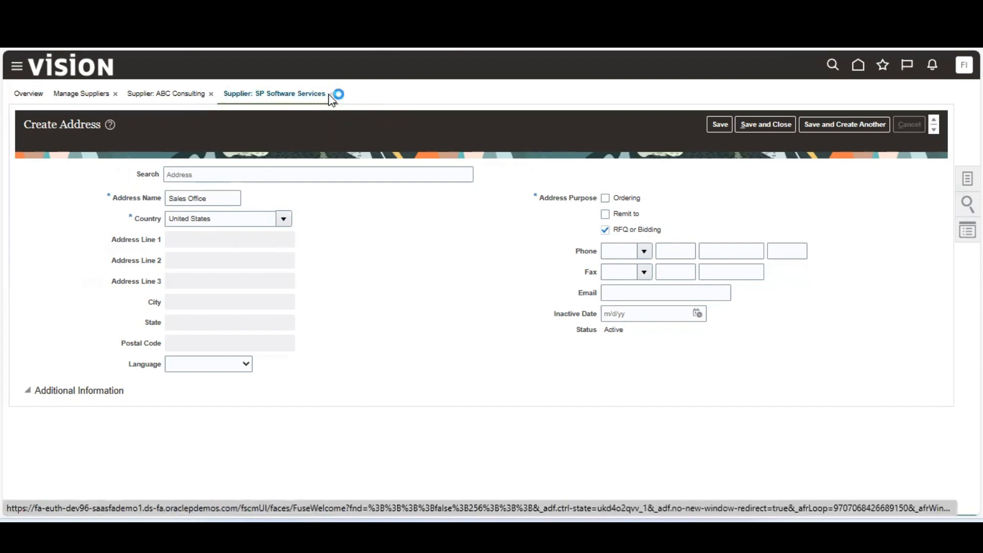
pyautogui.click(150, 97)
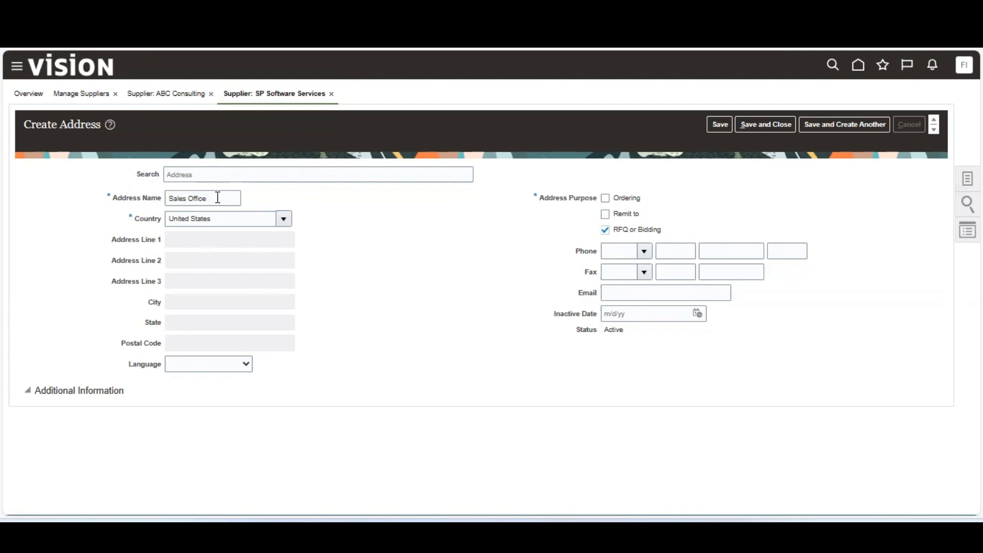
# Return to the supplier's Addresses tab, which still lists only the HO address.
pyautogui.click(222, 174)
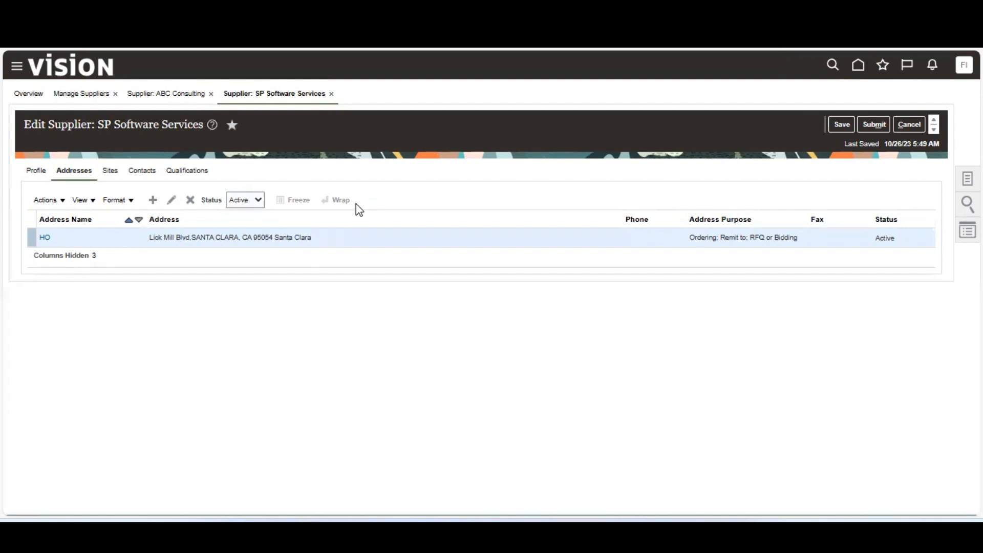
# Save the SP Software Services supplier after checking its Sites, and dismiss the change-request confirmation.
pyautogui.click(111, 171)
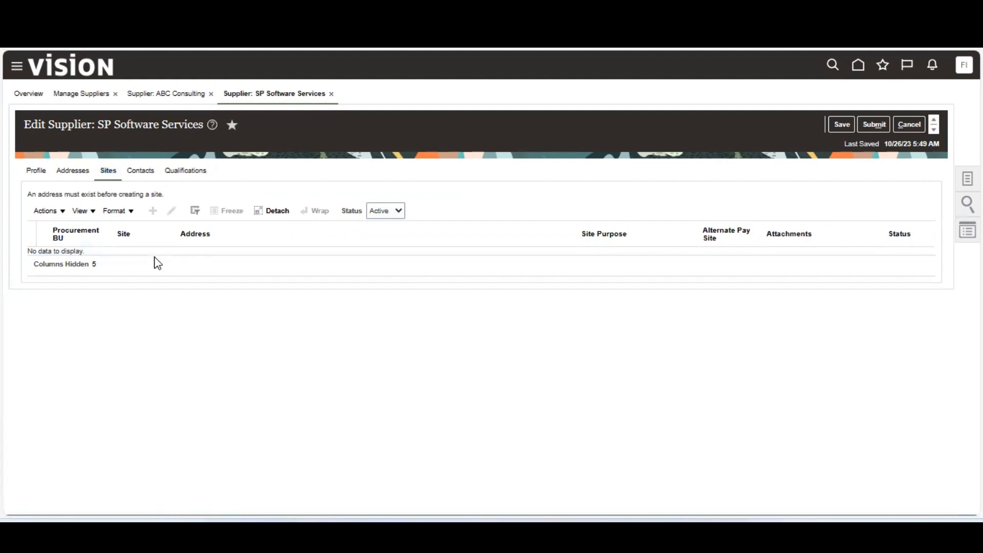
pyautogui.click(74, 172)
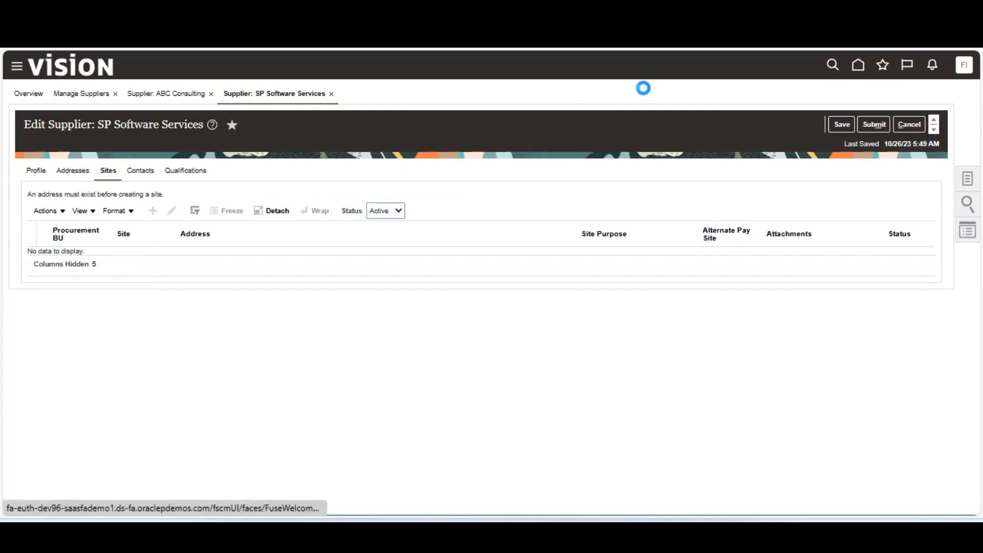
pyautogui.click(841, 124)
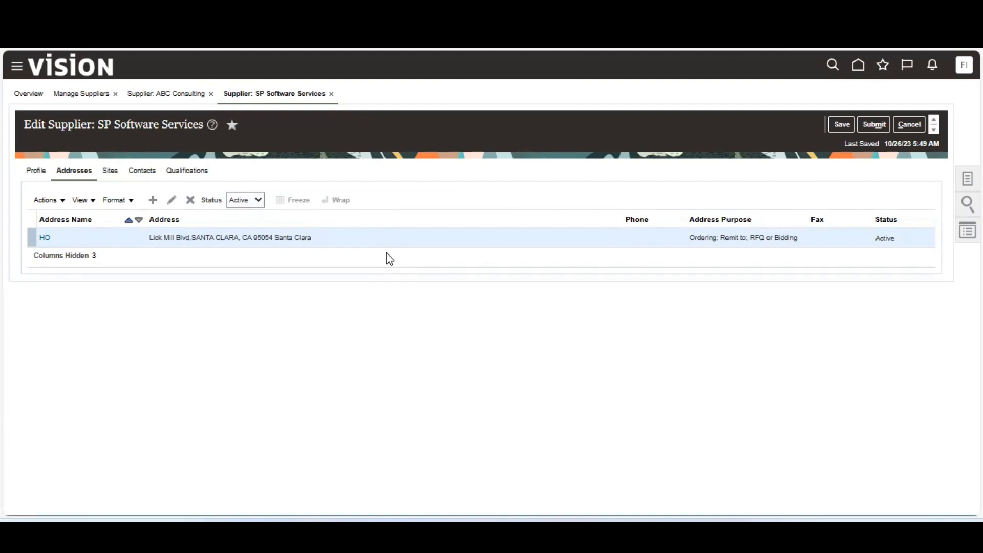
pyautogui.click(109, 174)
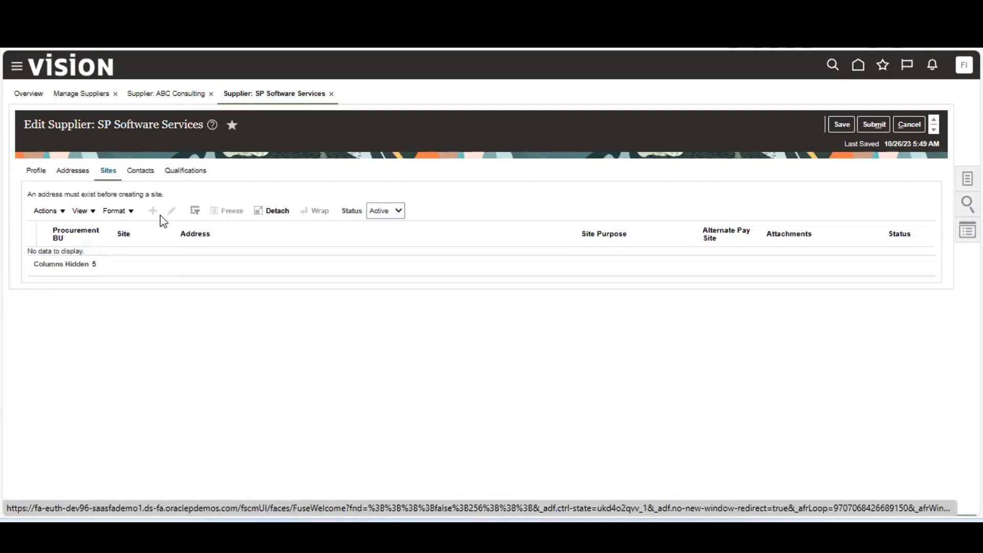
pyautogui.click(55, 212)
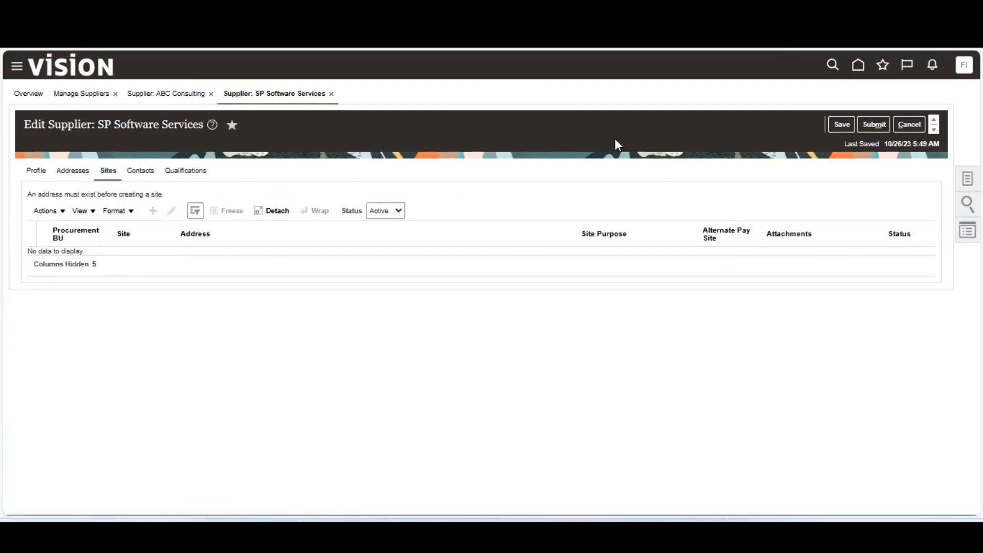
pyautogui.click(842, 124)
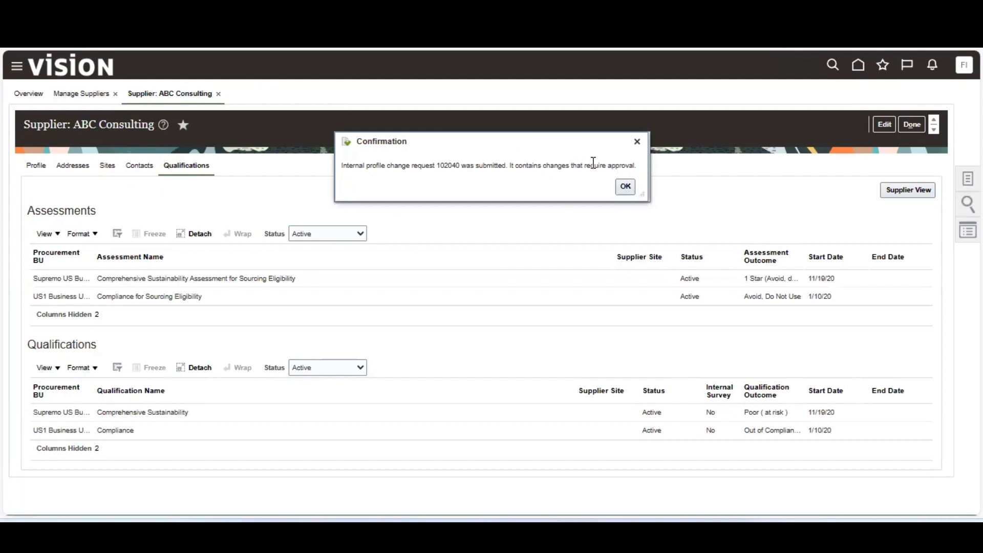
pyautogui.click(623, 185)
# Search suppliers with keyword 'SP S' and open the SP Software Services record.
pyautogui.click(912, 128)
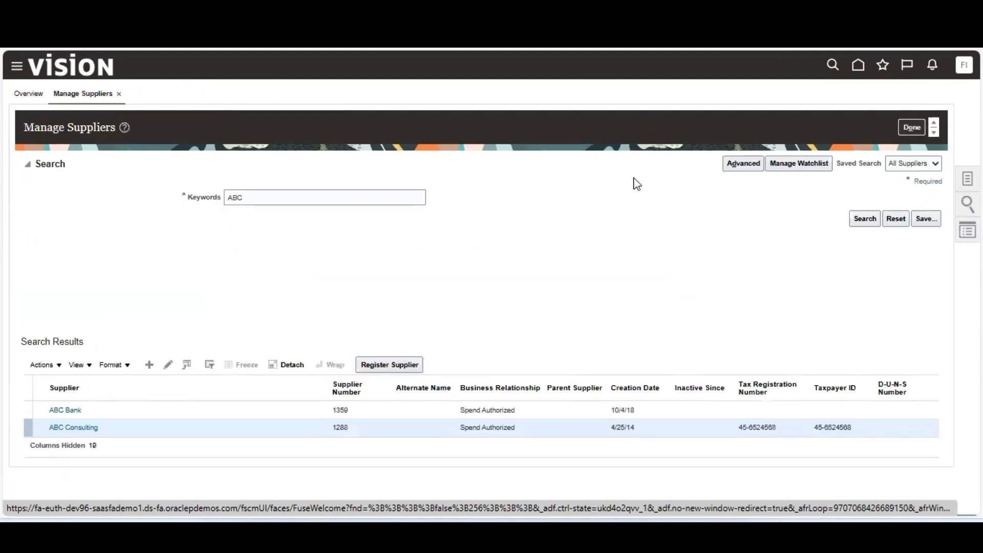
pyautogui.moveTo(163, 193); pyautogui.dragTo(146, 194)
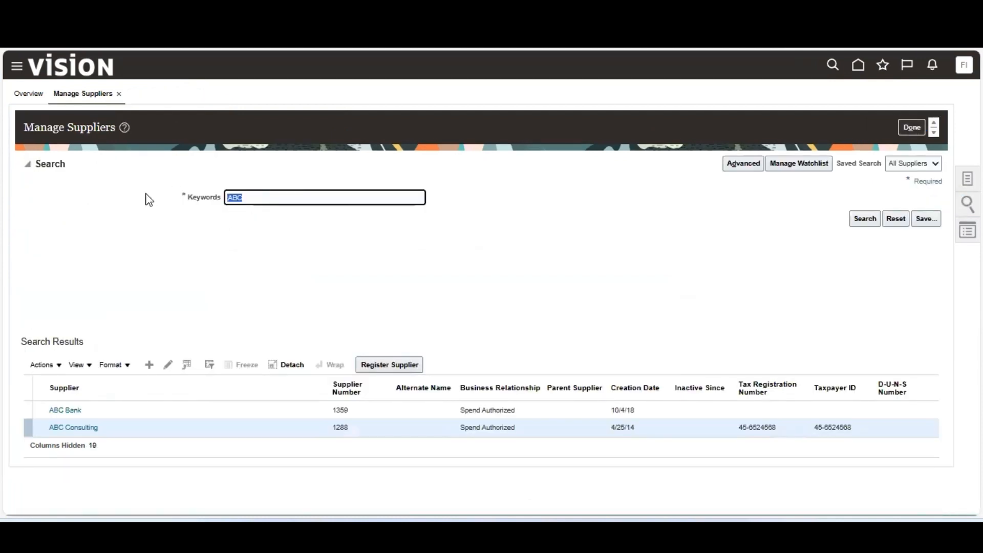
pyautogui.press('BackSpace')
pyautogui.write('SP S')
pyautogui.press('Return')
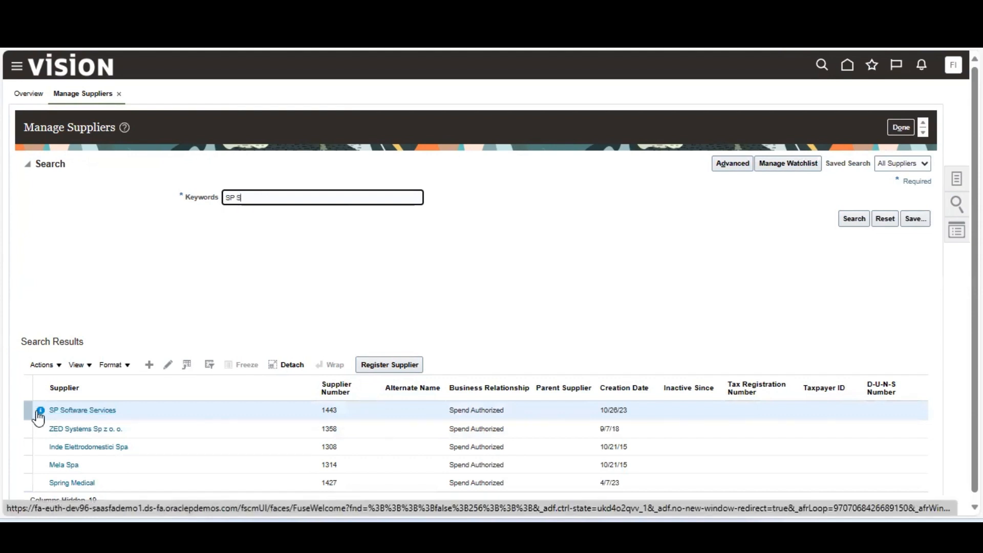
pyautogui.click(75, 412)
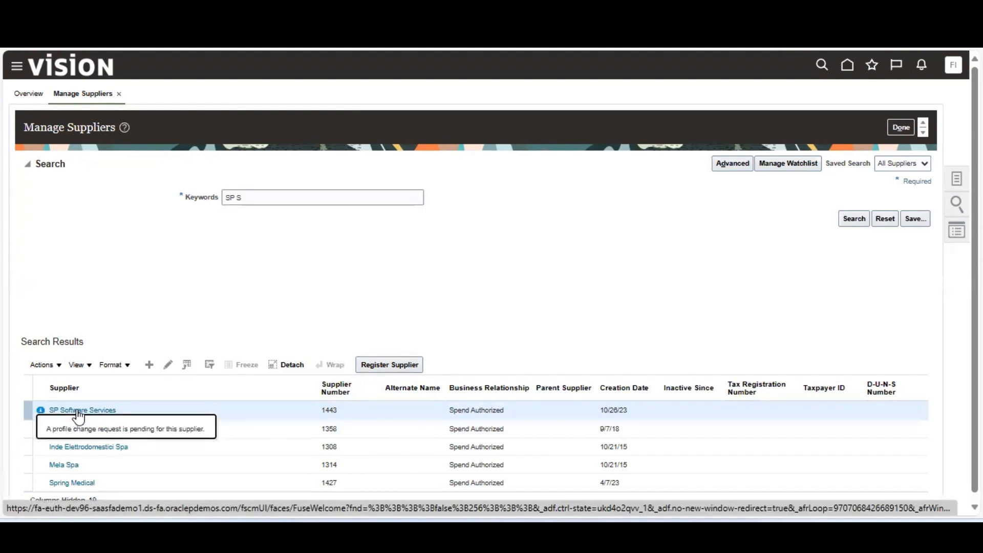
pyautogui.click(77, 411)
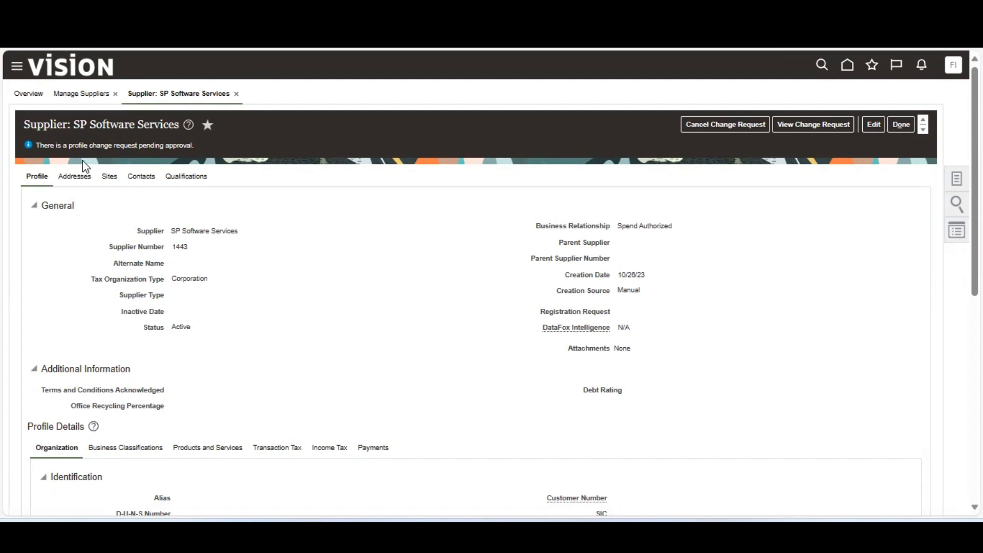
# On the Sites tab, begin editing but keep the pending change request, then click Done.
pyautogui.click(114, 177)
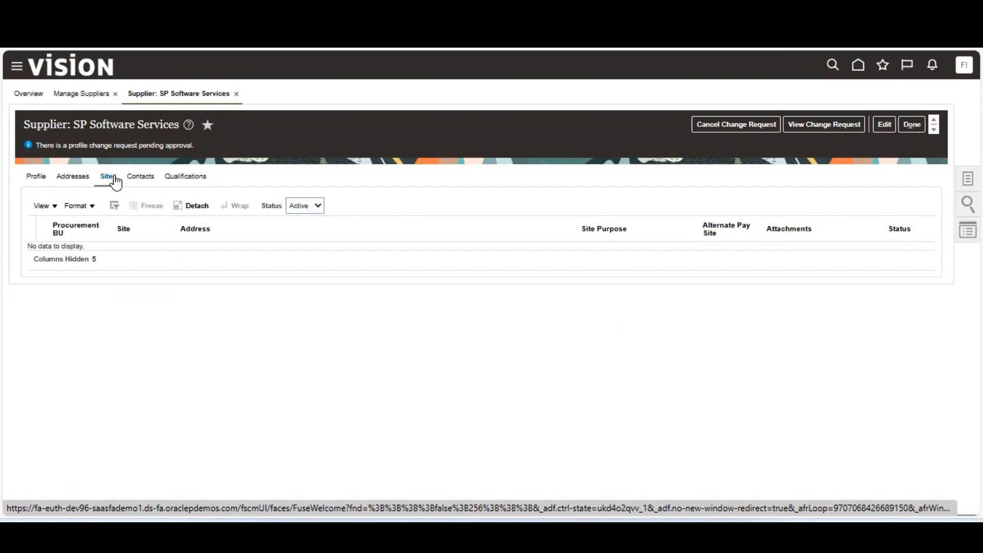
pyautogui.click(883, 124)
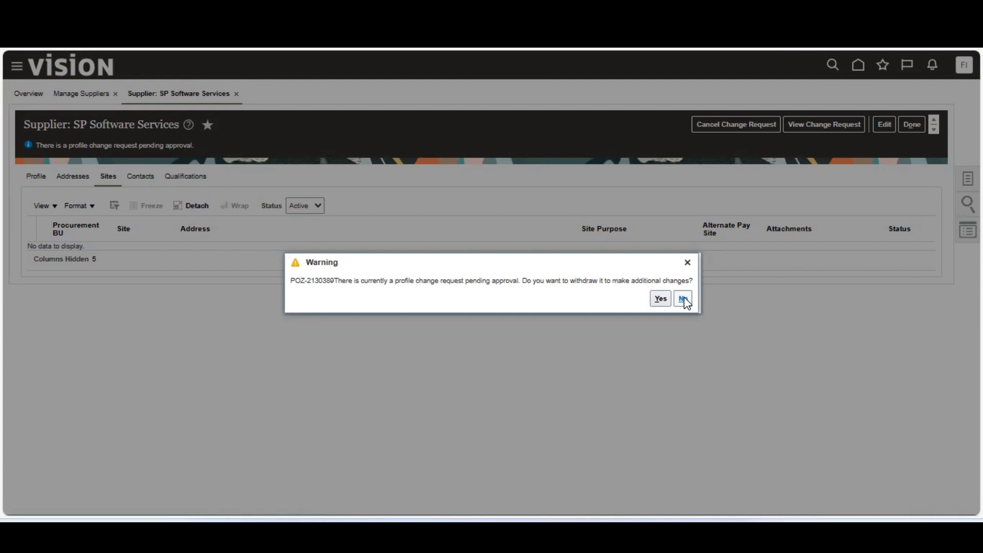
pyautogui.click(683, 299)
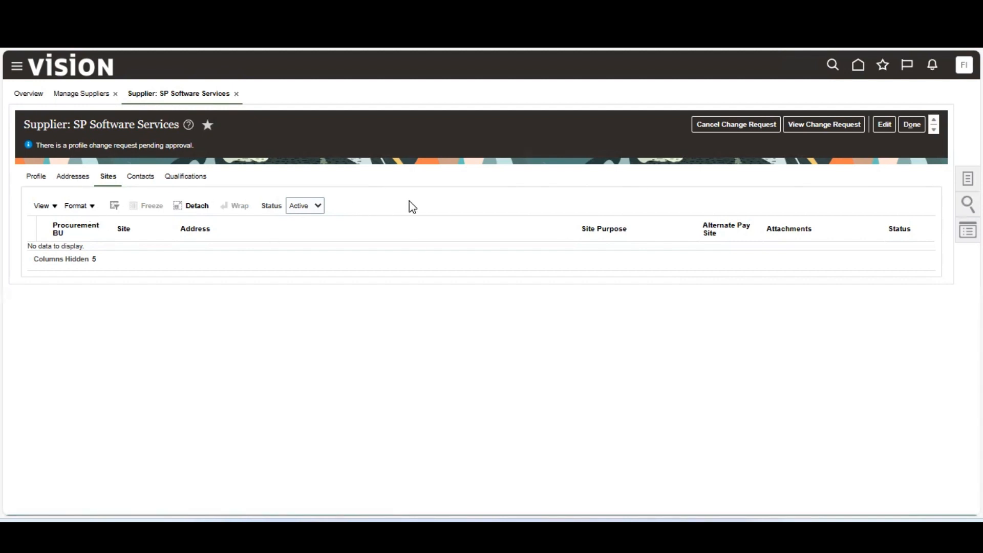
pyautogui.click(912, 124)
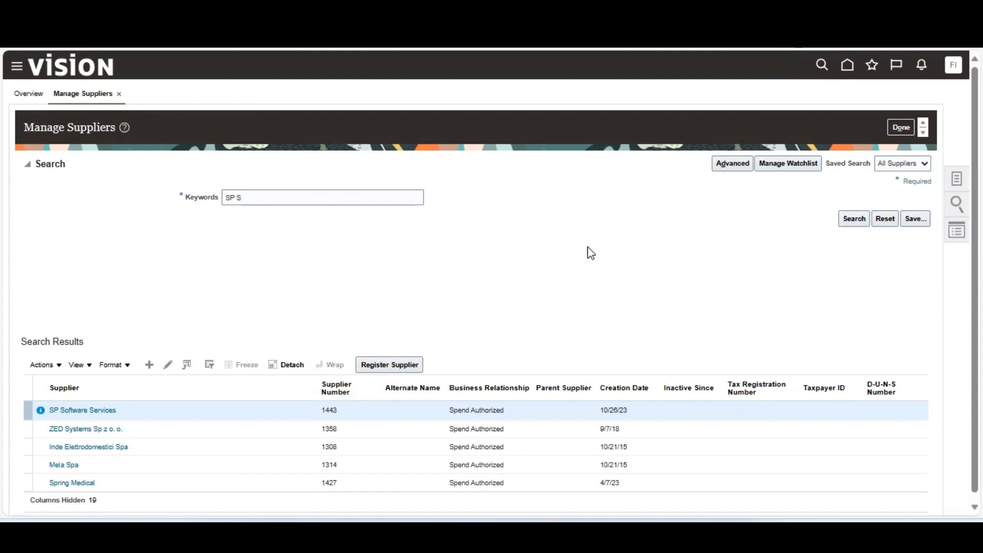
# Reopen SP Software Services from the results and view its change request 102040.
pyautogui.click(862, 225)
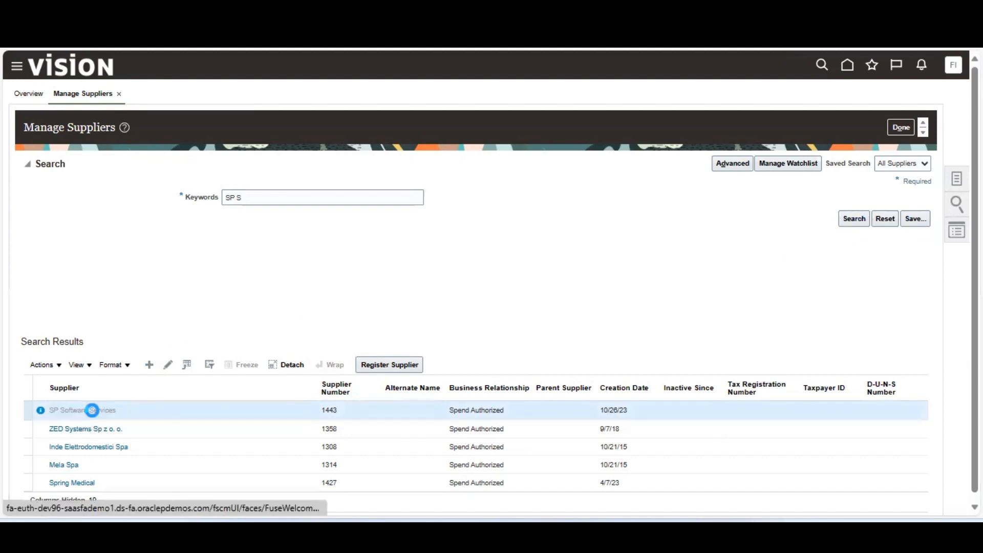
pyautogui.click(92, 410)
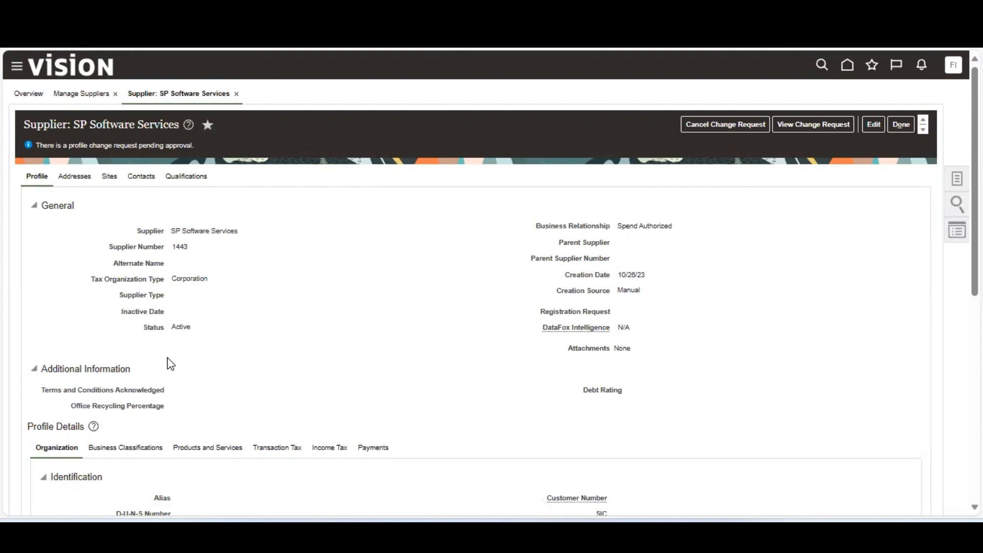
pyautogui.click(818, 127)
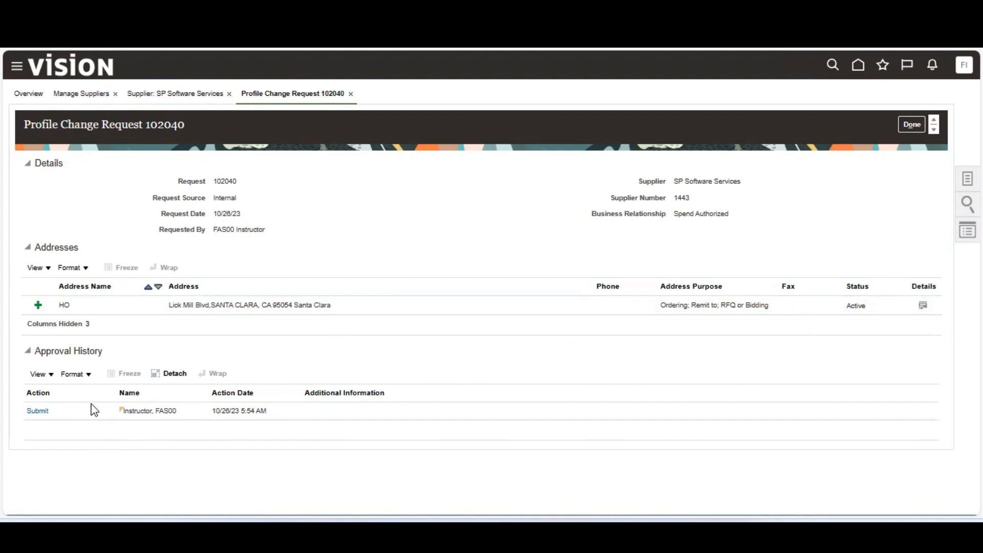
# Open Action Details for the Submit entry in Approval History.
pyautogui.click(40, 412)
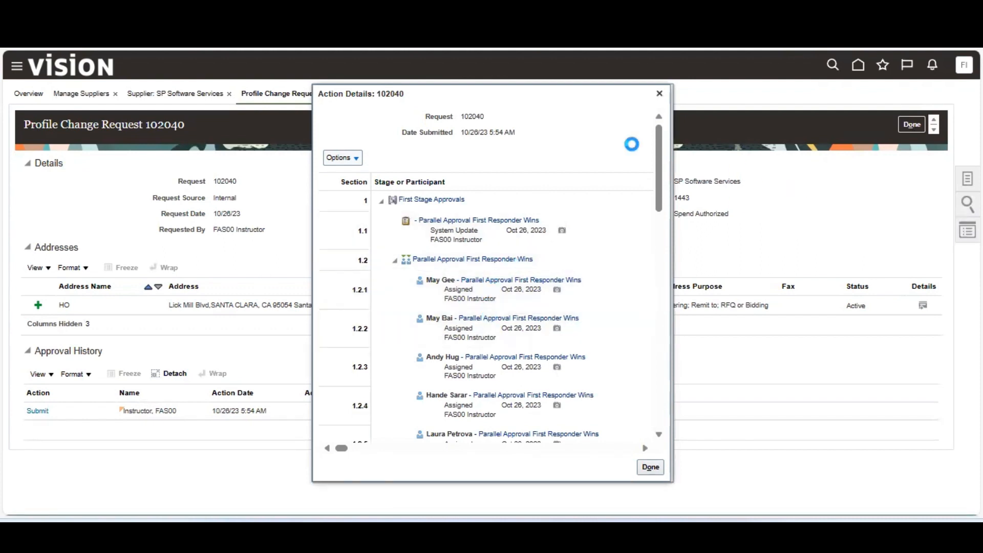
# Scroll through the First Stage approvers, close Action Details, and click Done on request 102040.
pyautogui.moveTo(651, 154); pyautogui.dragTo(638, 131)
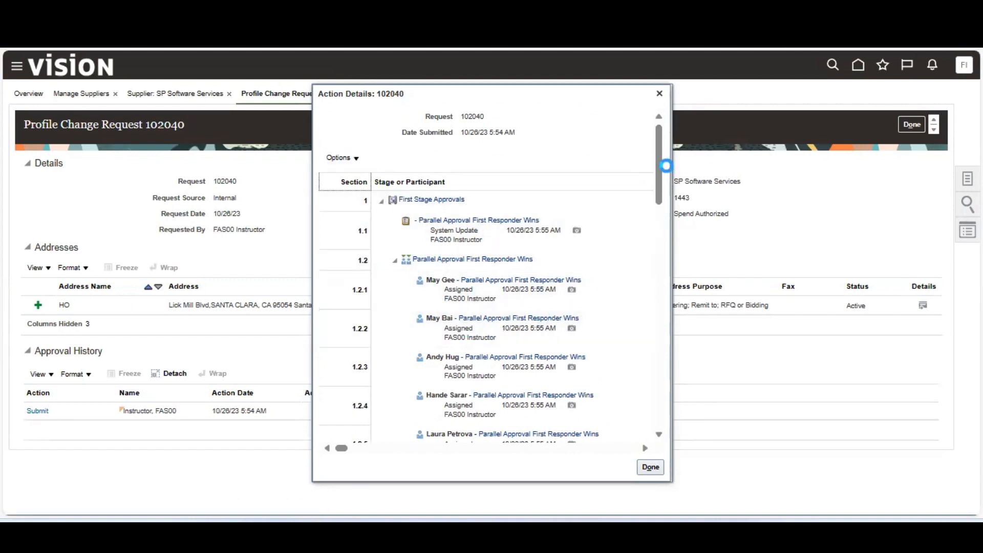
pyautogui.moveTo(659, 165); pyautogui.dragTo(646, 360)
pyautogui.scroll(-5, 647, 361)
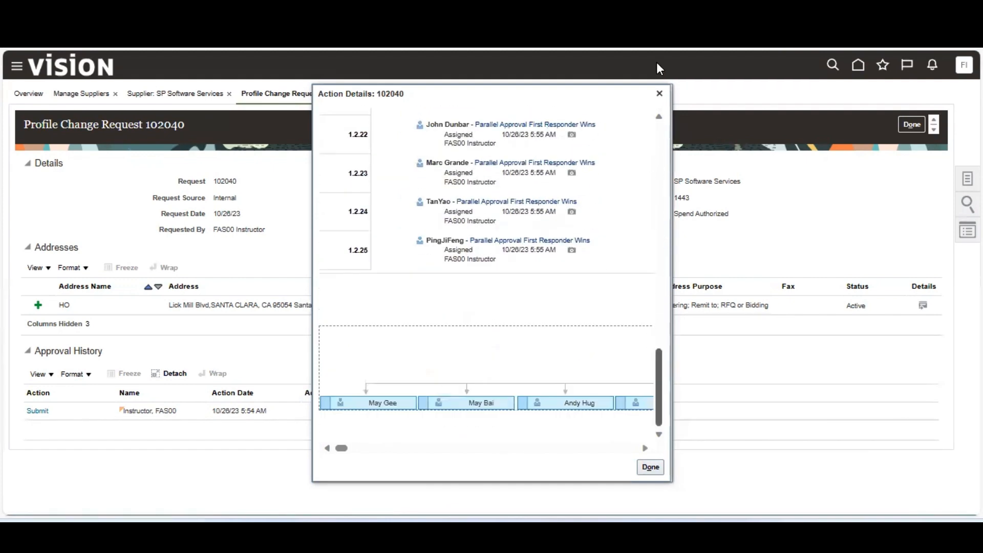
pyautogui.click(660, 95)
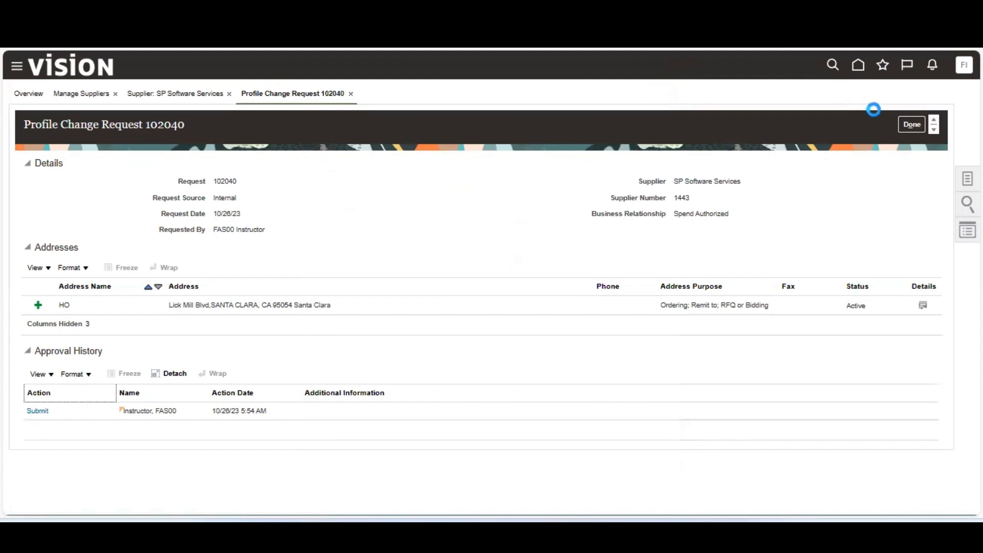
pyautogui.click(911, 124)
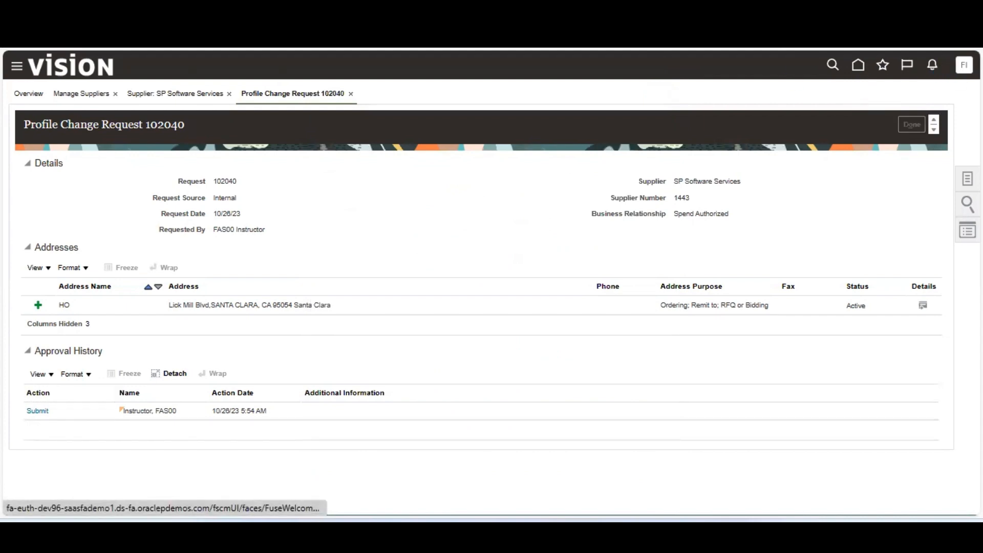
# Sign out of the instructor session and confirm the sign-out.
pyautogui.click(953, 64)
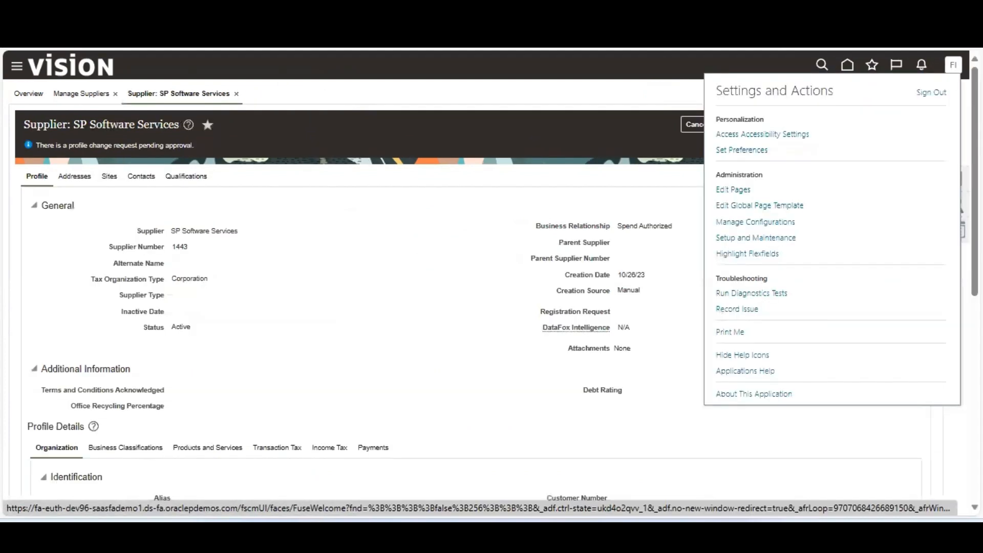
pyautogui.click(939, 92)
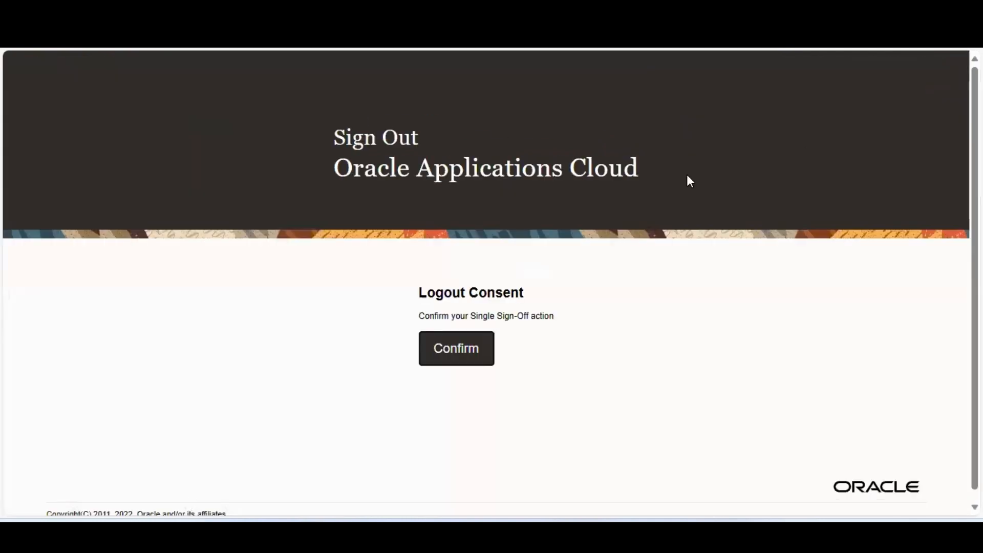
pyautogui.click(443, 351)
# Move the sign-in page into its own window and enter the approver's user ID.
pyautogui.rightClick(745, 11)
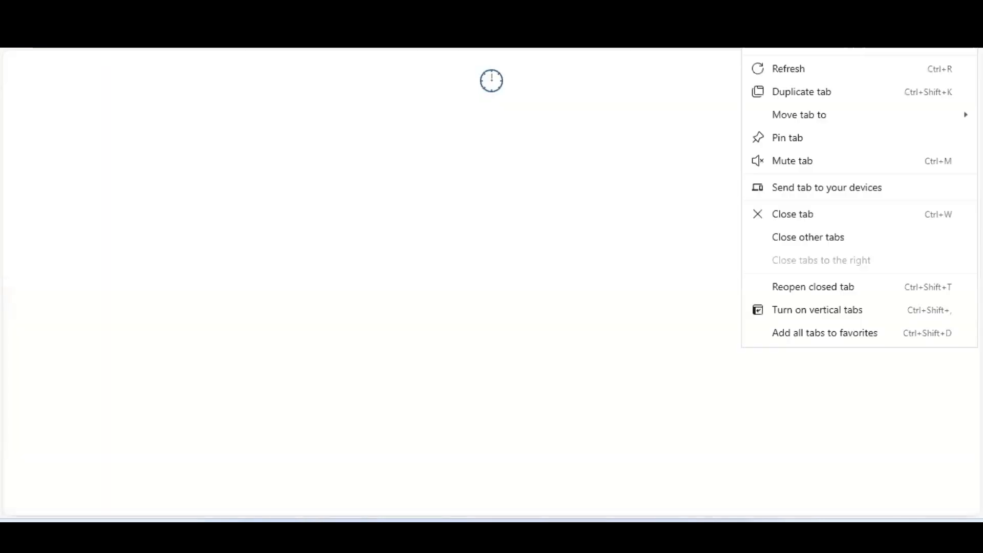
pyautogui.moveTo(798, 128)
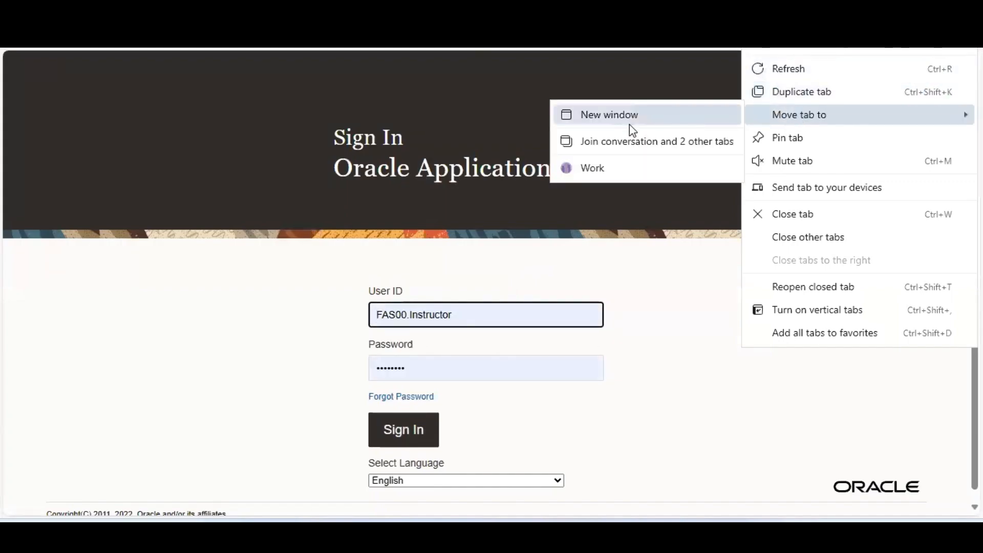
pyautogui.click(650, 126)
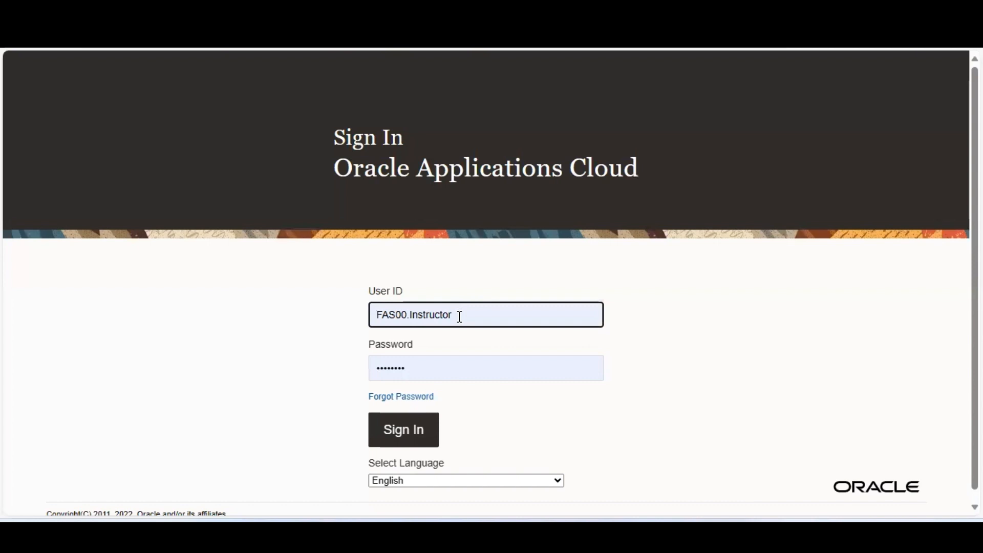
pyautogui.moveTo(457, 315); pyautogui.dragTo(309, 313)
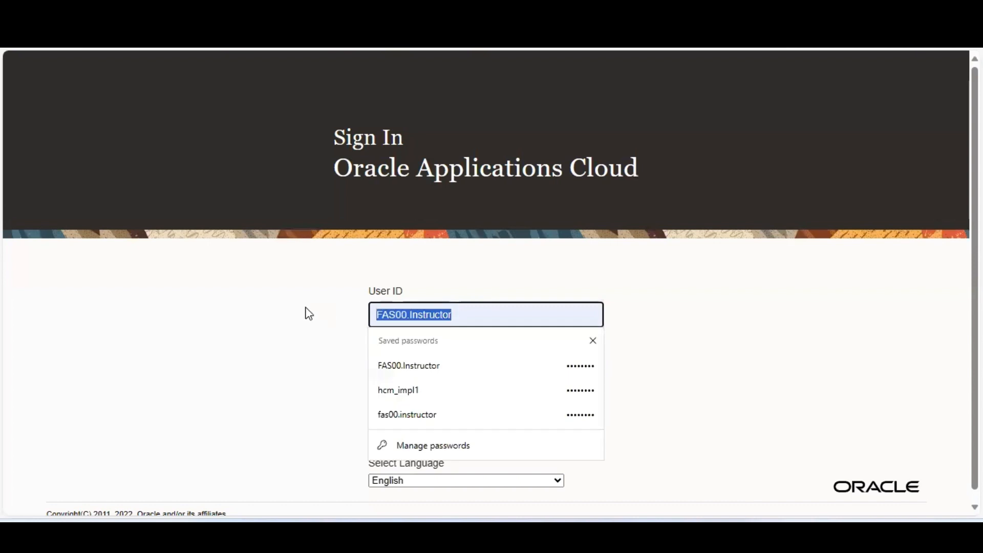
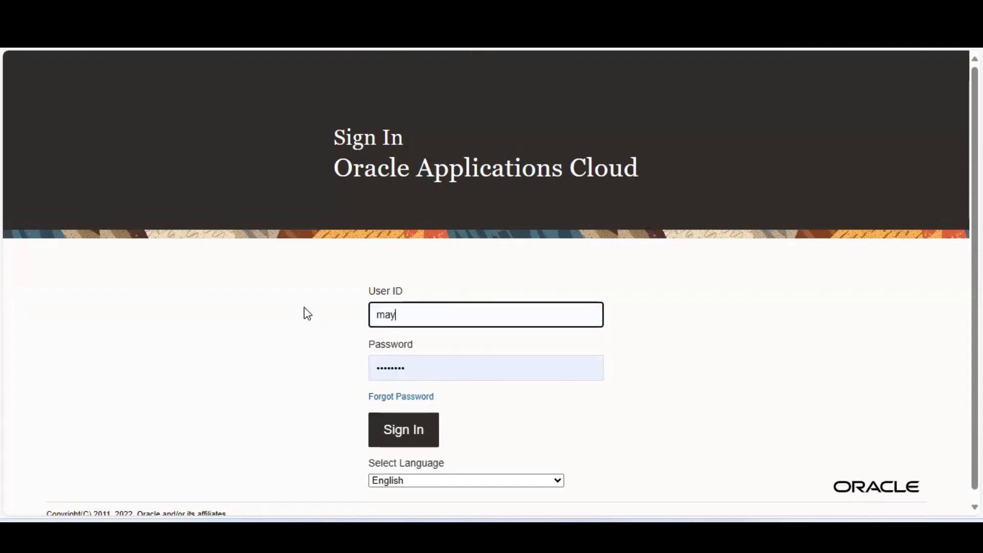
# Sign in as the approver and approve Supplier Profile Change Request 102040 from the notifications.
pyautogui.click(348, 268)
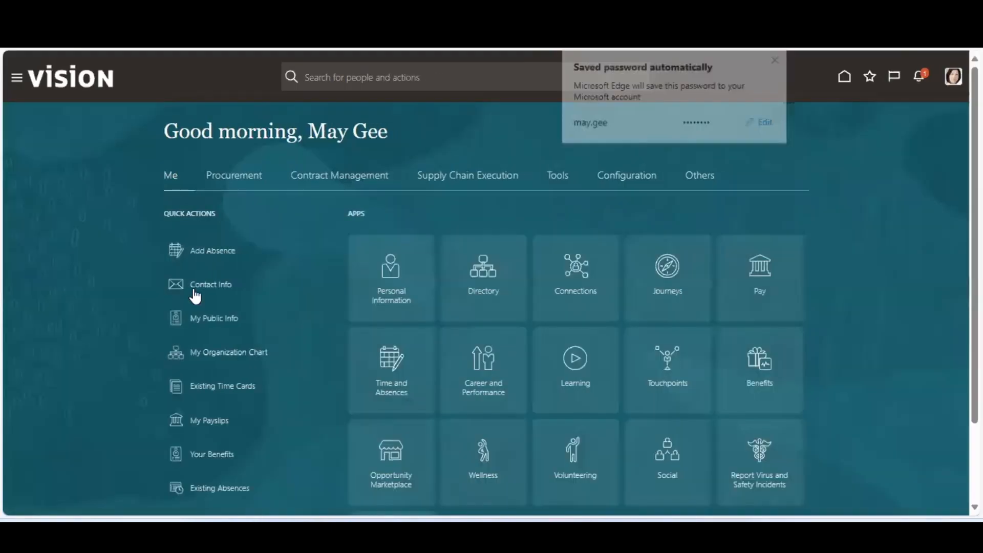
pyautogui.click(920, 84)
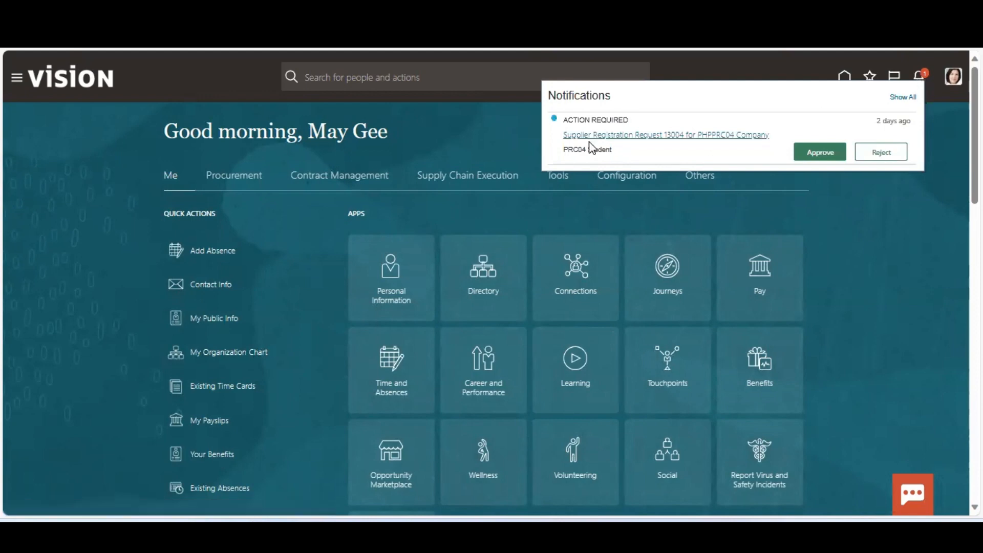
pyautogui.click(820, 152)
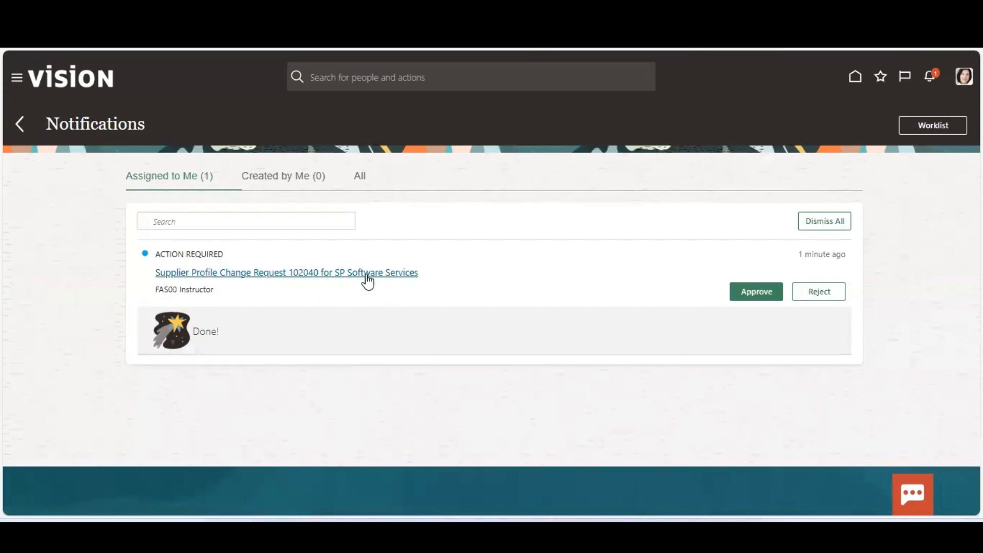
pyautogui.click(765, 297)
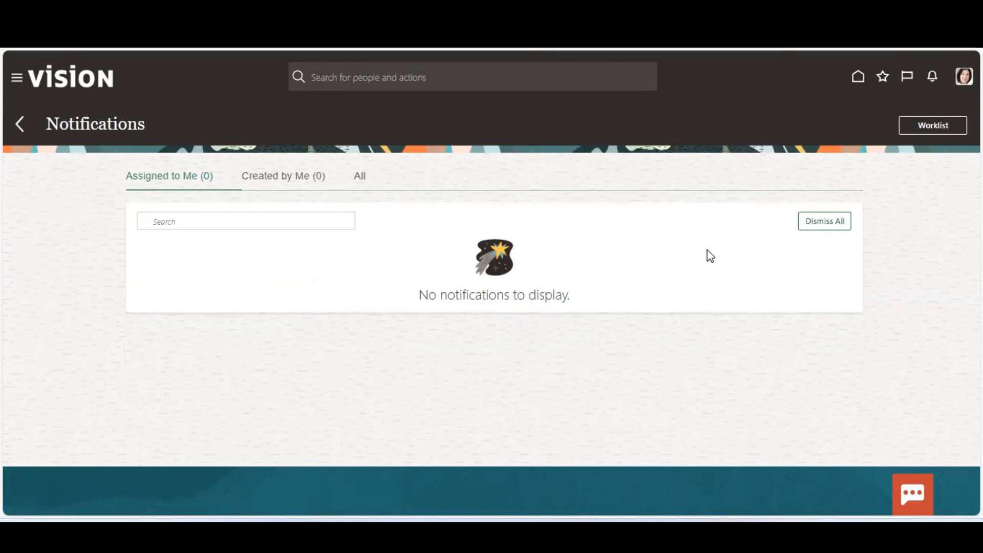
pyautogui.click(707, 250)
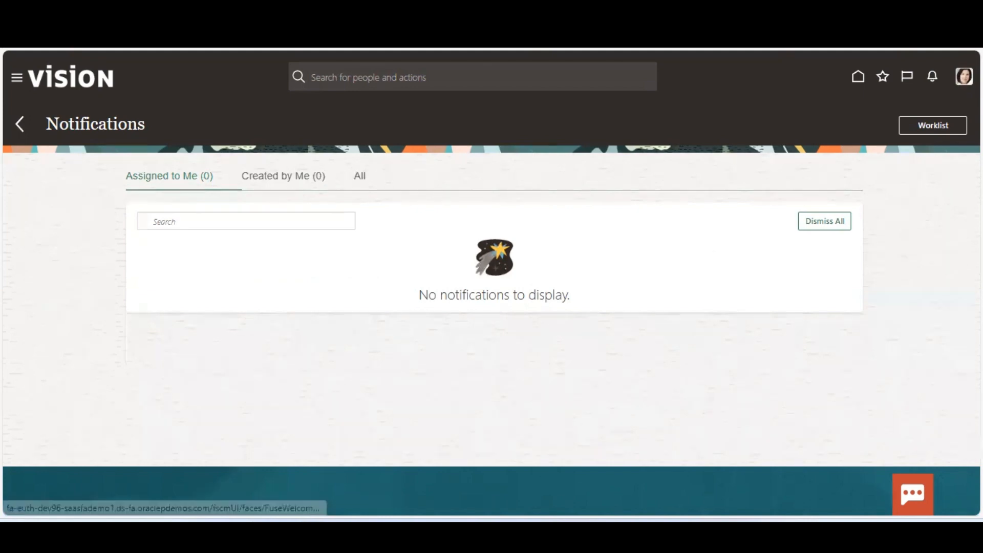
pyautogui.click(964, 76)
pyautogui.click(516, 131)
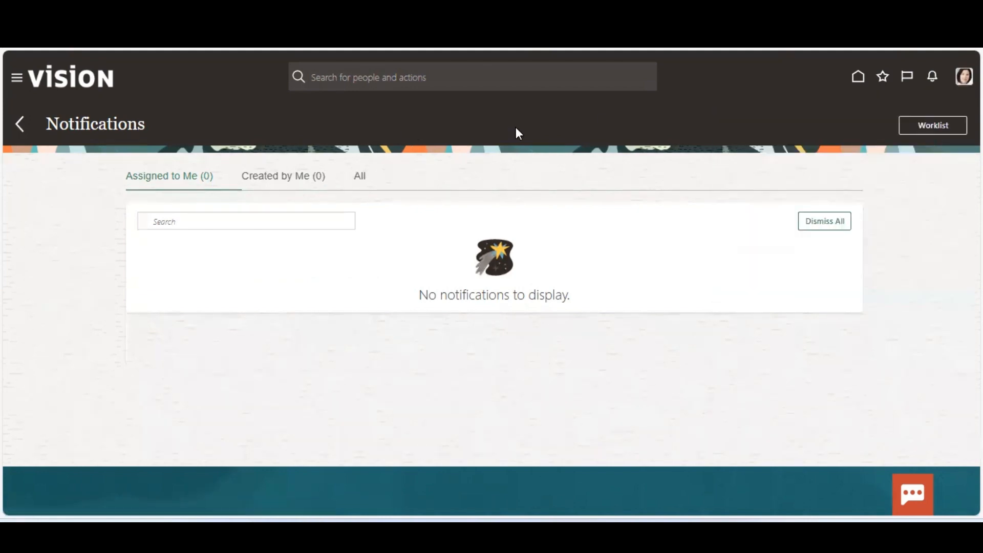
pyautogui.click(857, 78)
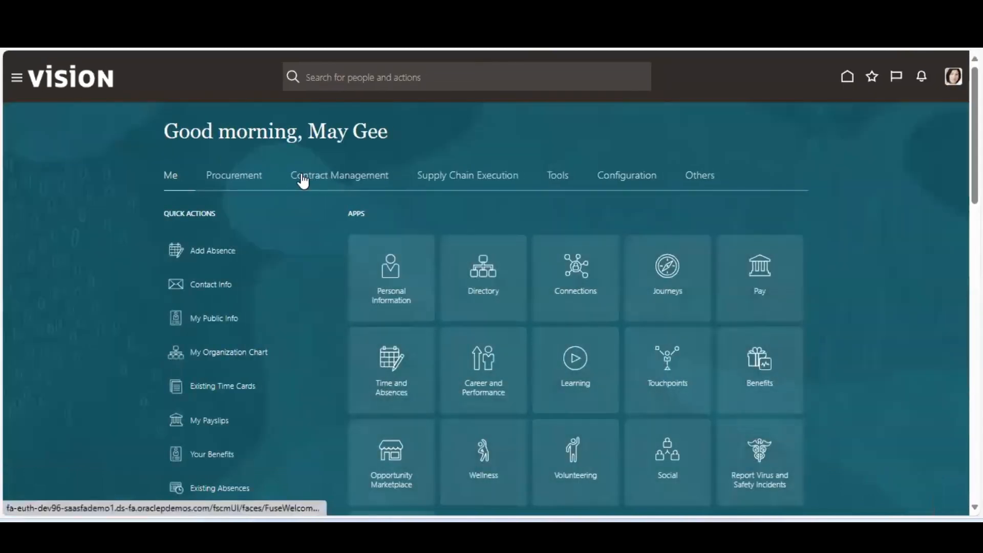
pyautogui.click(250, 179)
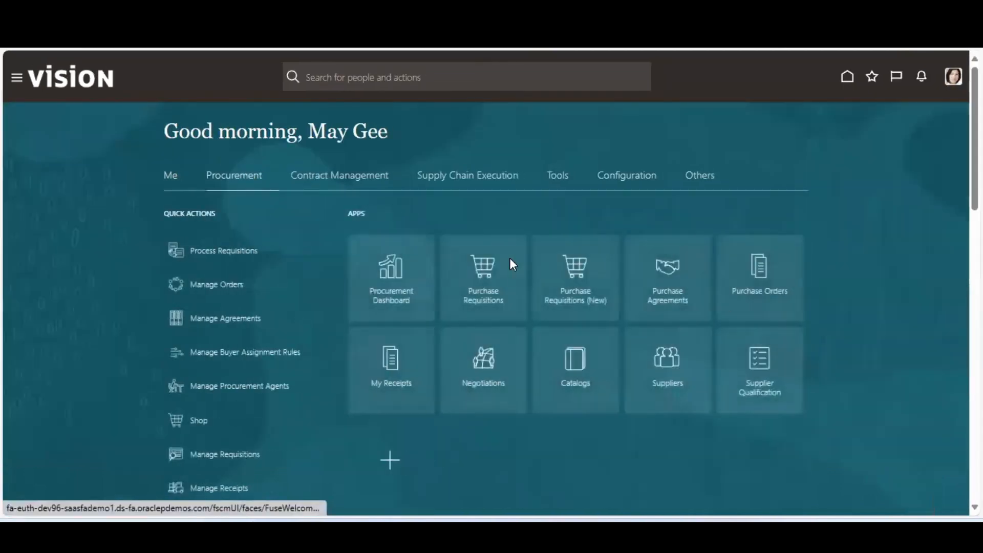
pyautogui.click(676, 368)
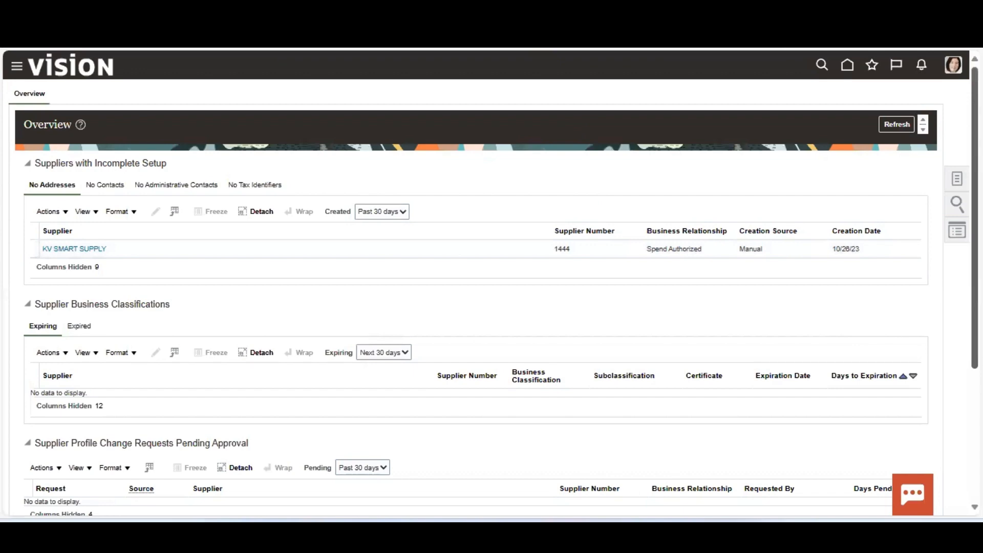
pyautogui.scroll(-4, 491, 282)
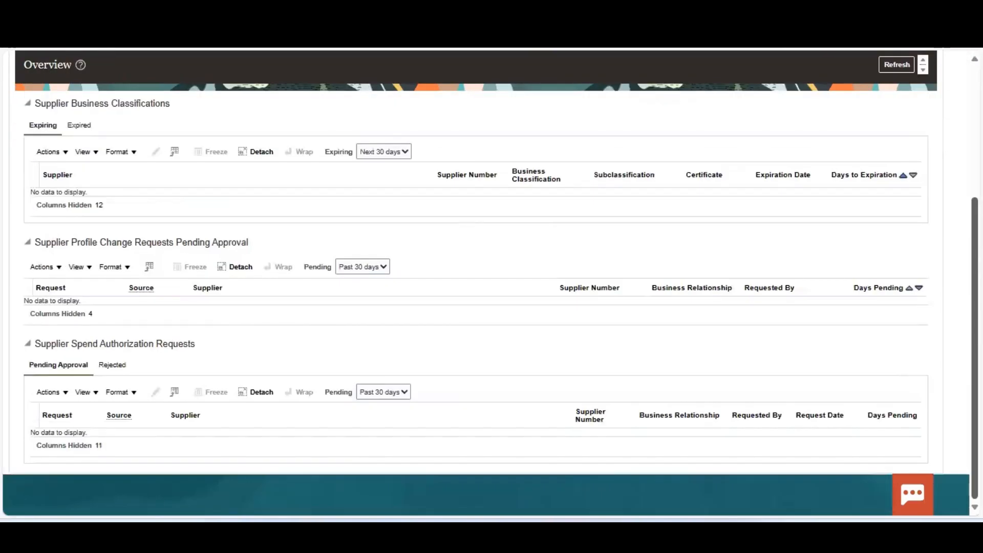
pyautogui.scroll(4, 490, 283)
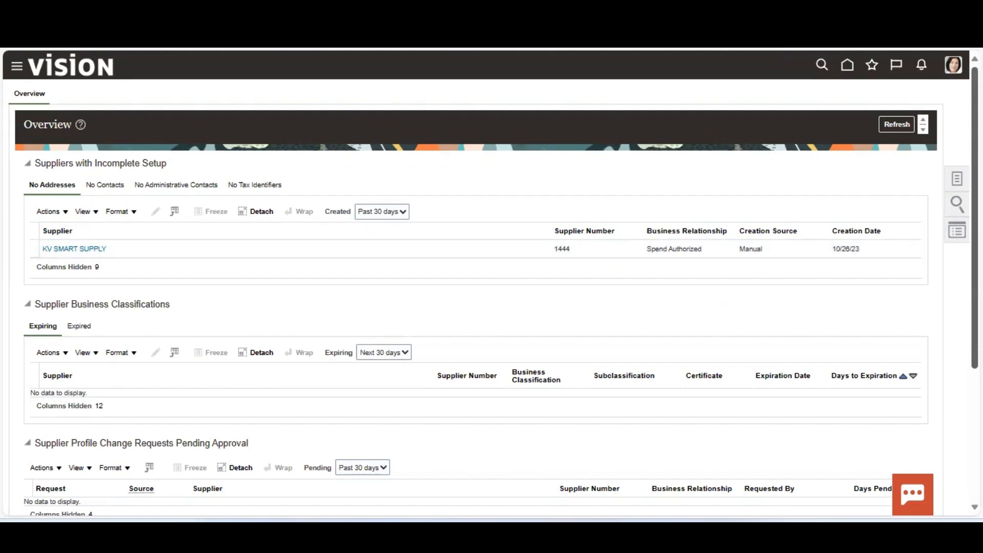
pyautogui.scroll(-4, 490, 283)
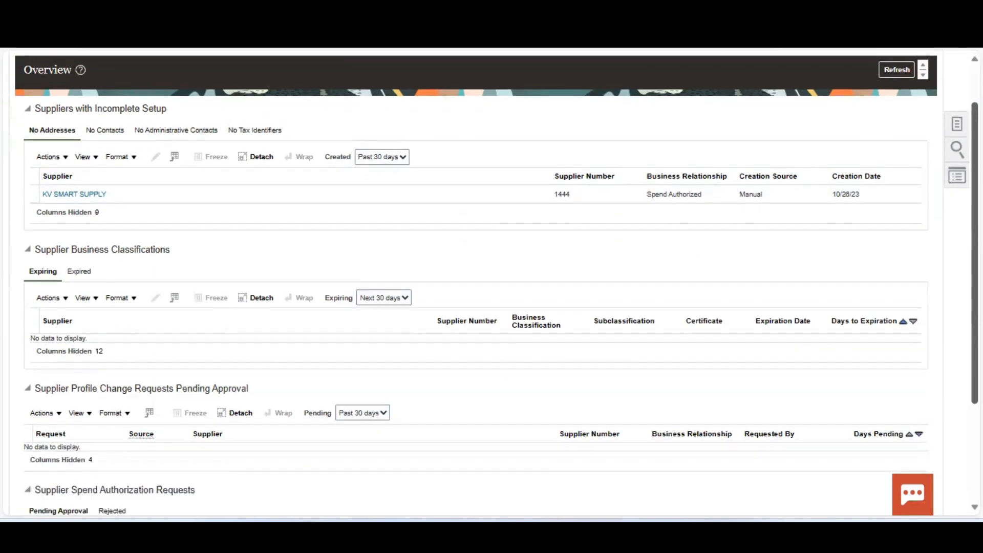
pyautogui.scroll(4, 490, 282)
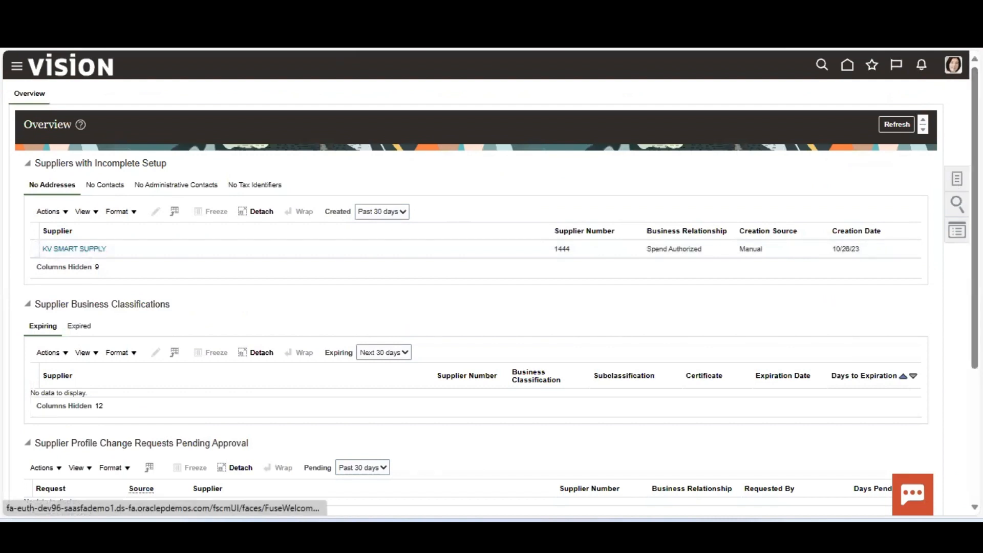
pyautogui.click(957, 203)
# Search suppliers by keyword 'SP S' and open SP Software Services.
pyautogui.click(843, 100)
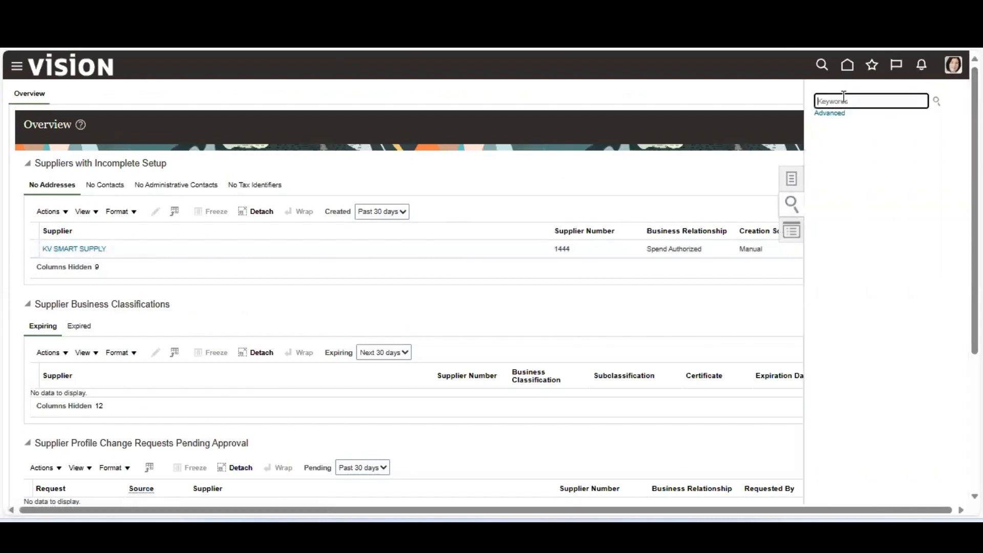
pyautogui.write('S')
pyautogui.press('BackSpace')
pyautogui.write('SP S')
pyautogui.press('Return')
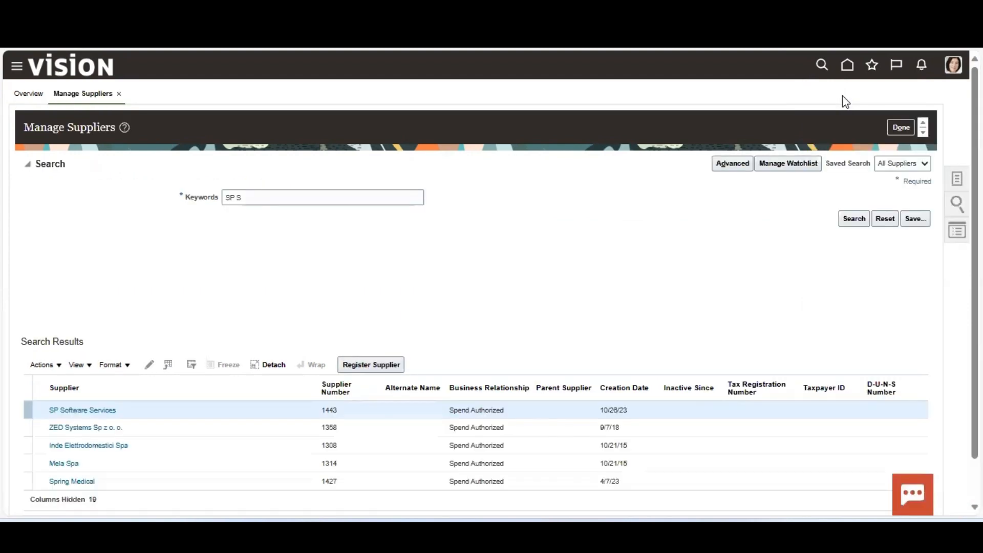
pyautogui.click(76, 410)
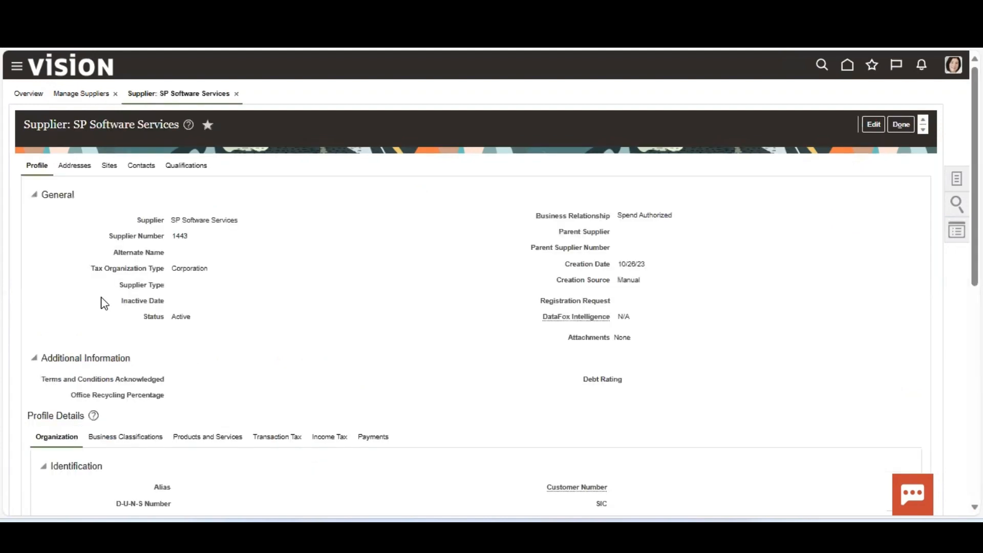
# On the supplier's Sites tab, switch to edit mode and start a new site.
pyautogui.click(109, 165)
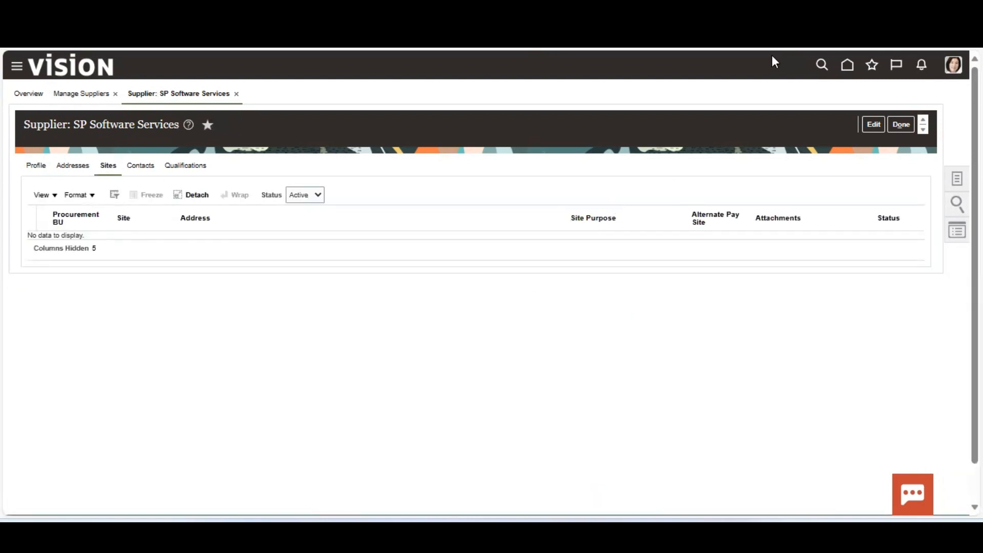
pyautogui.click(867, 124)
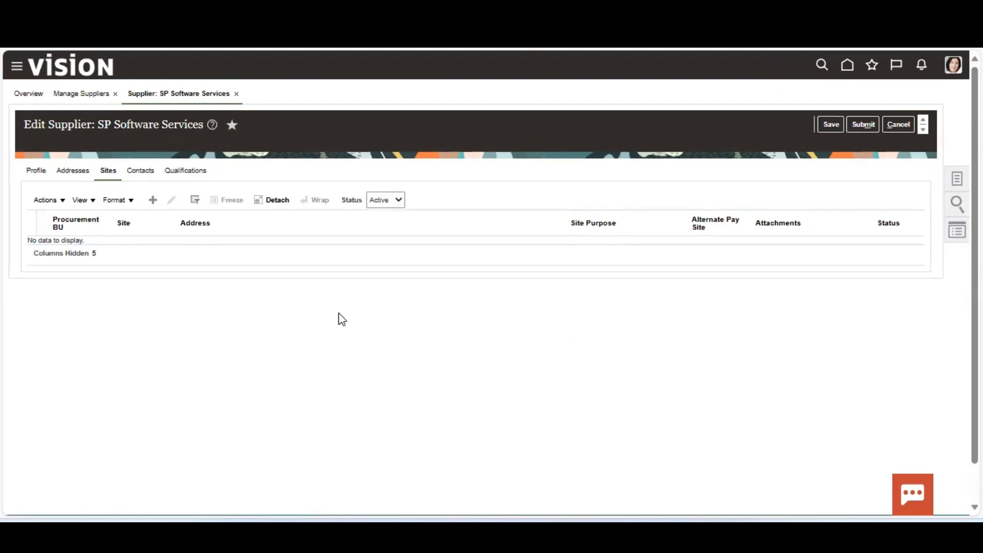
pyautogui.click(152, 202)
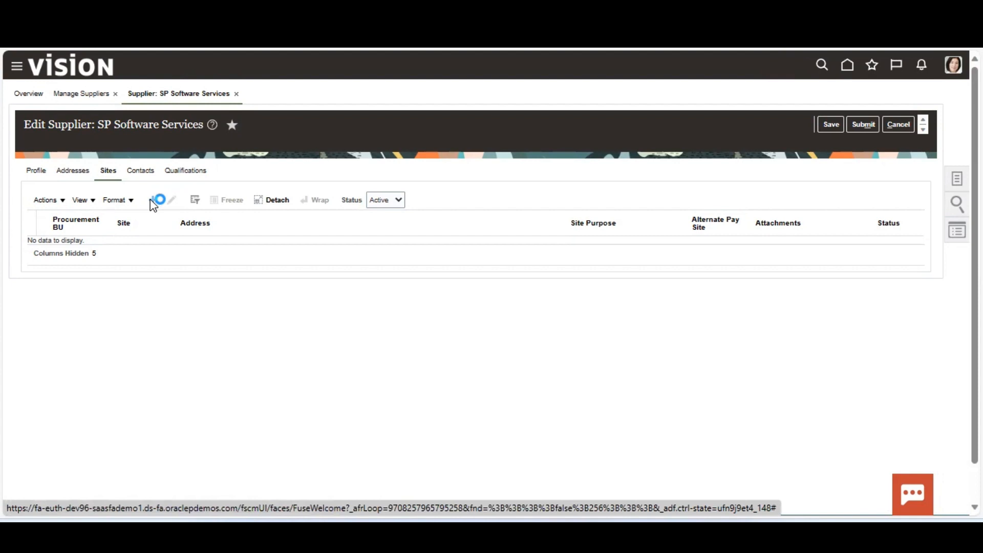
# Create site HO on the HO address with Purchasing and Pay purposes and save it.
pyautogui.click(267, 193)
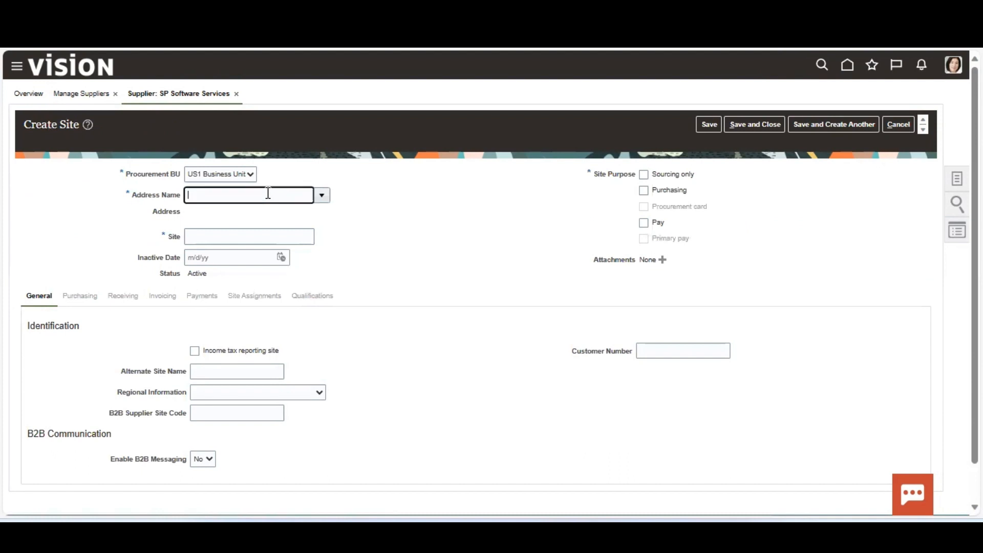
pyautogui.click(322, 197)
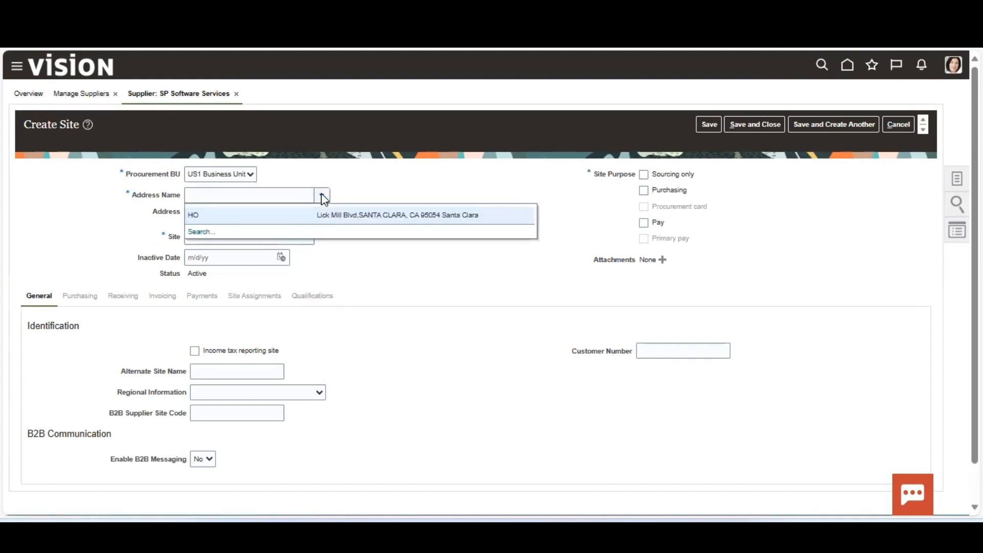
pyautogui.click(318, 214)
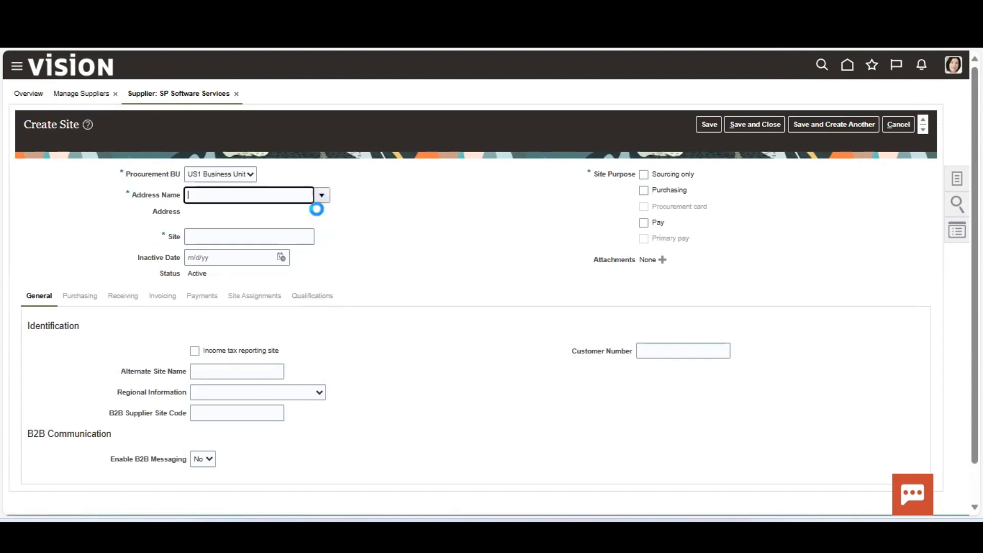
pyautogui.click(218, 239)
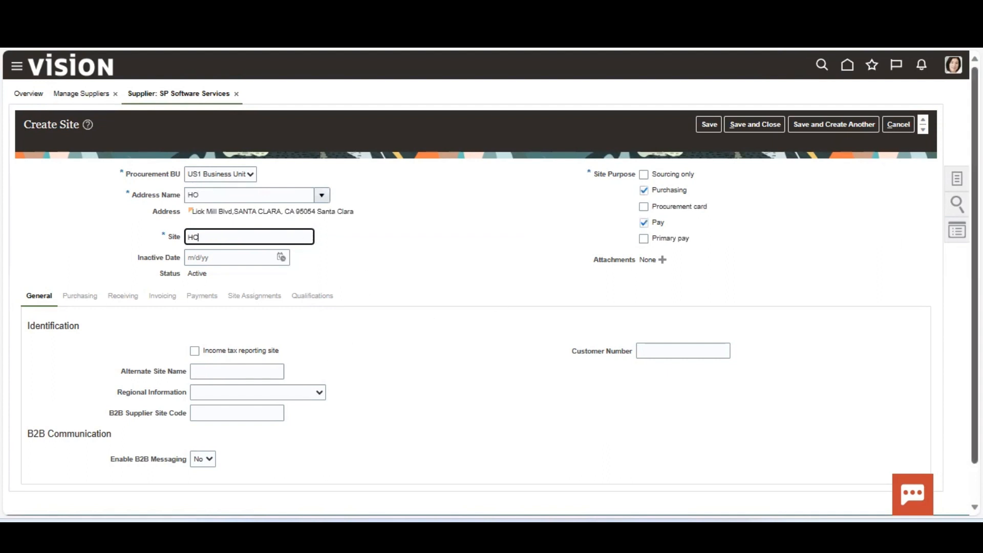
pyautogui.moveTo(974, 271); pyautogui.dragTo(974, 308)
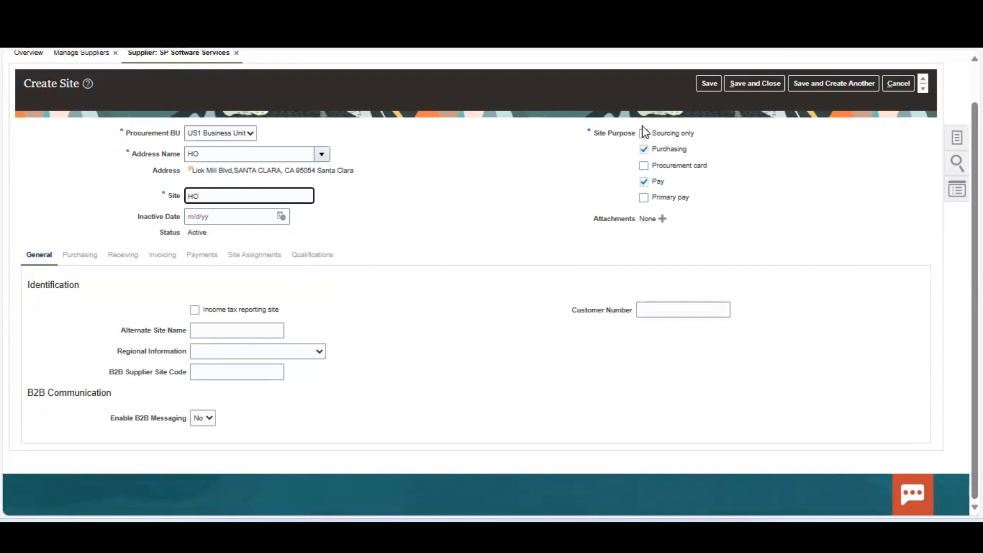
pyautogui.click(195, 257)
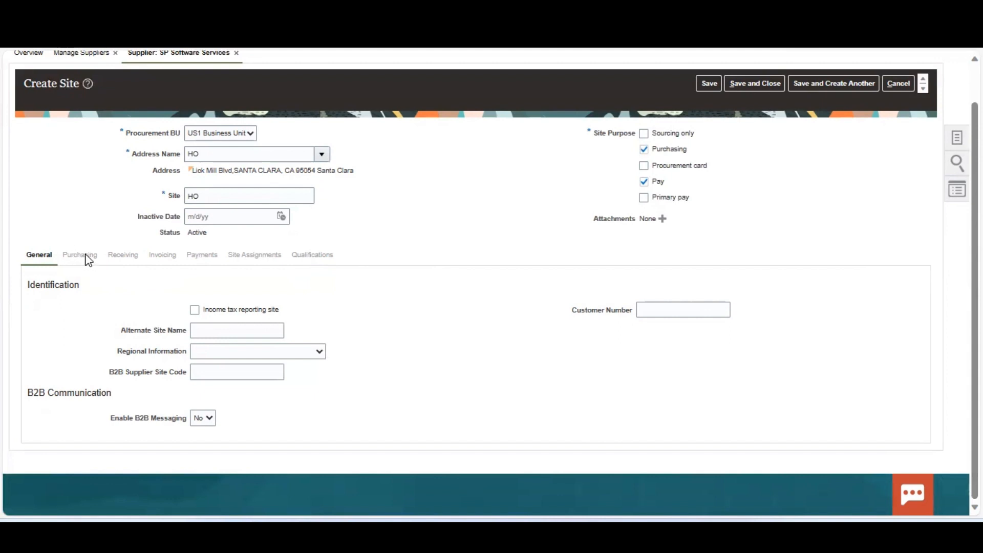
pyautogui.click(710, 85)
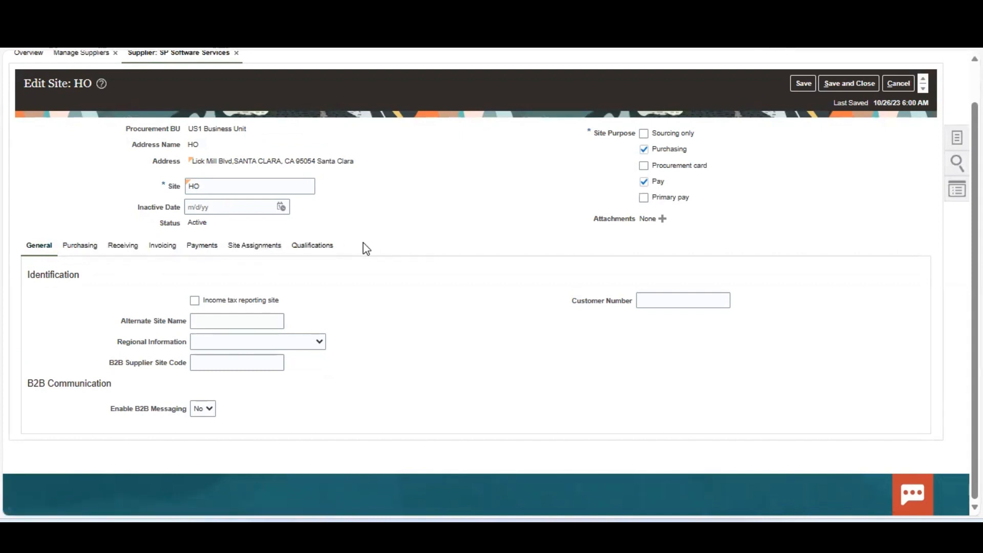
# Add a site assignment row with US1 Business Unit as the client and bill-to BU.
pyautogui.click(261, 246)
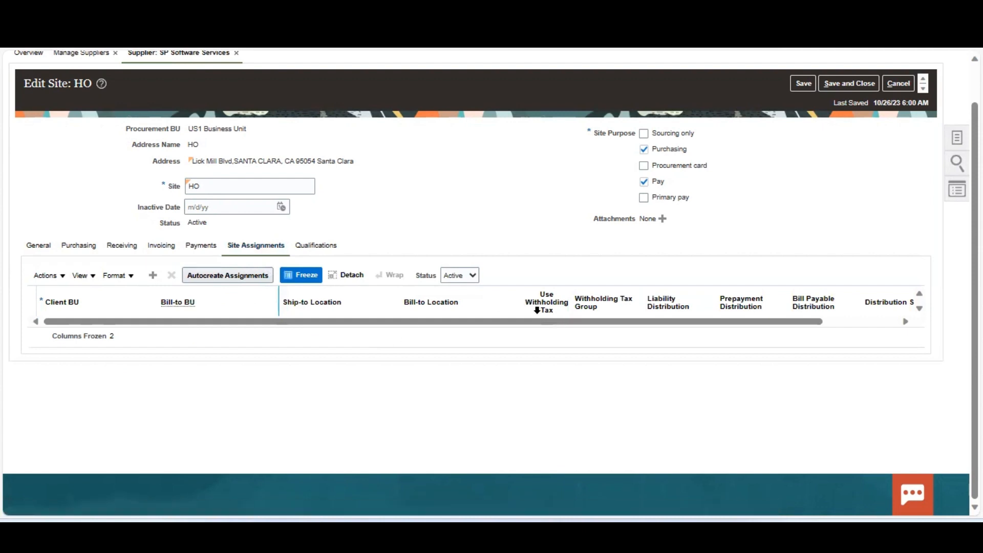
pyautogui.click(153, 276)
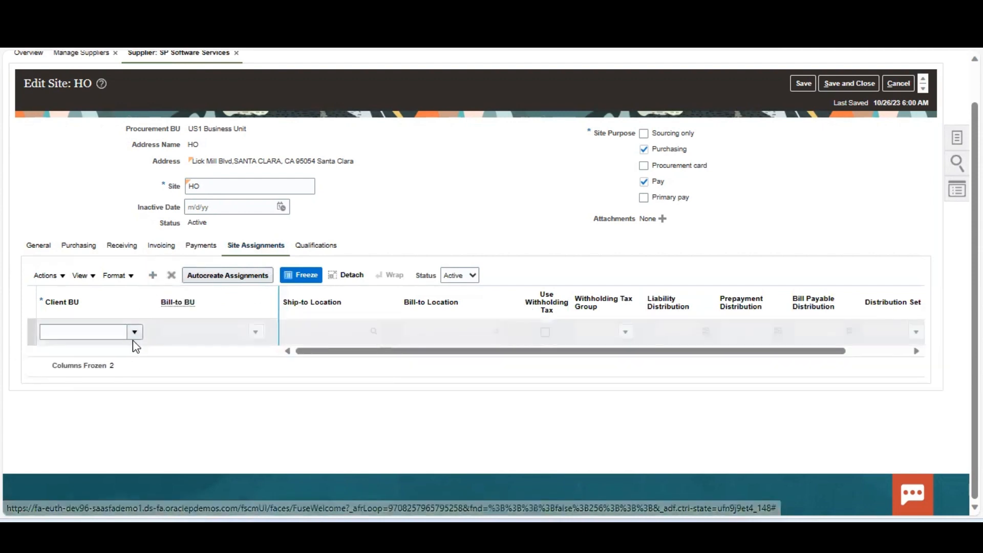
pyautogui.click(133, 331)
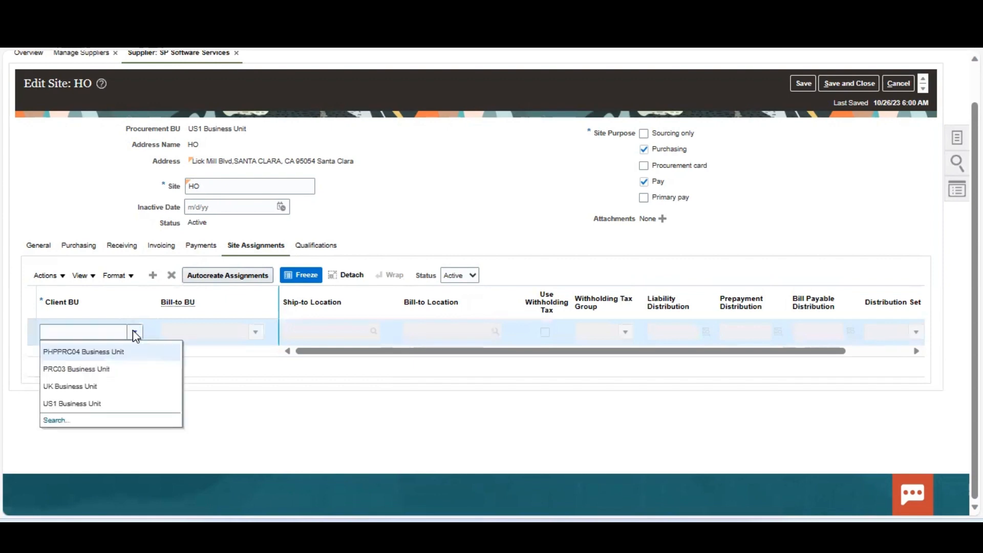
pyautogui.click(93, 403)
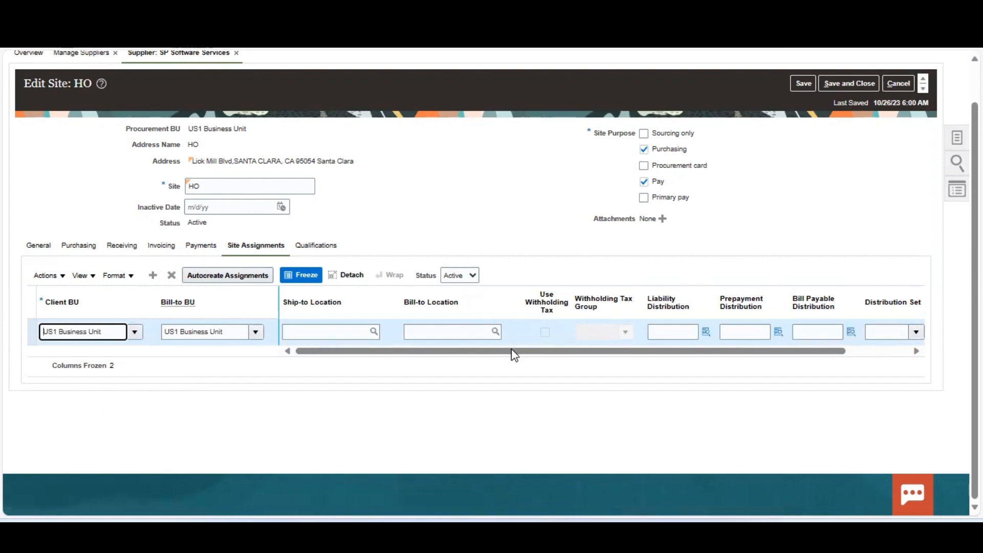
pyautogui.moveTo(512, 351); pyautogui.dragTo(643, 351)
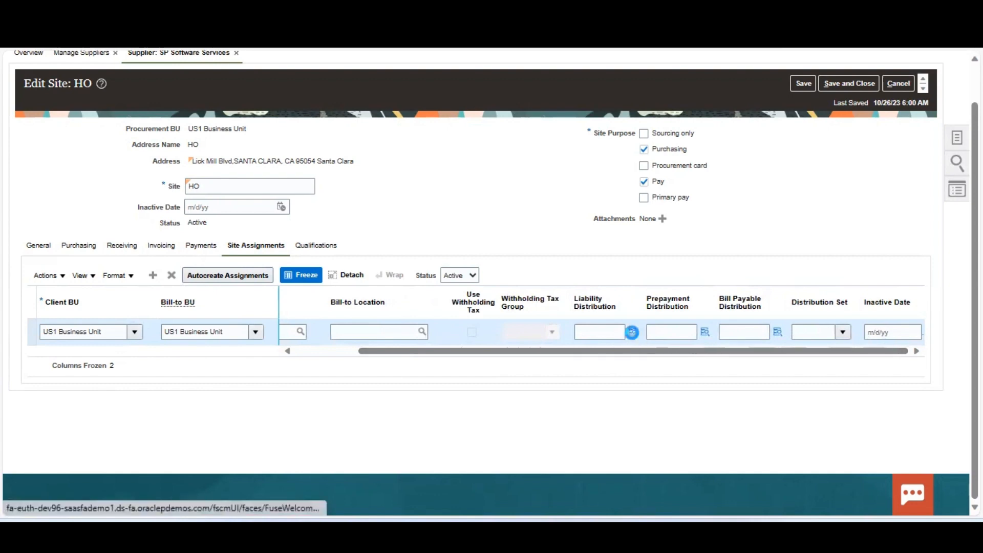
# Search liability distribution accounts by description 'Liability', then by 'Payab'.
pyautogui.click(632, 332)
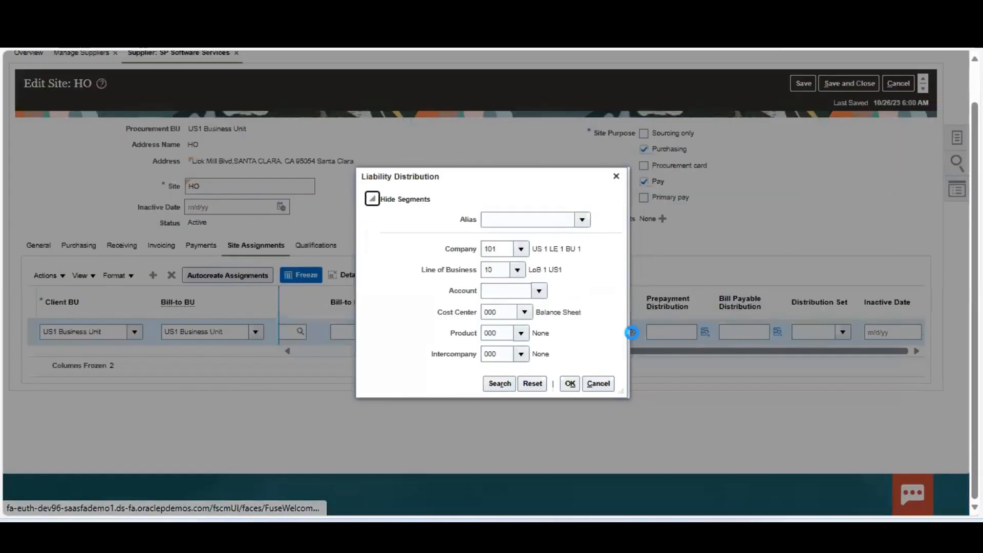
pyautogui.click(538, 291)
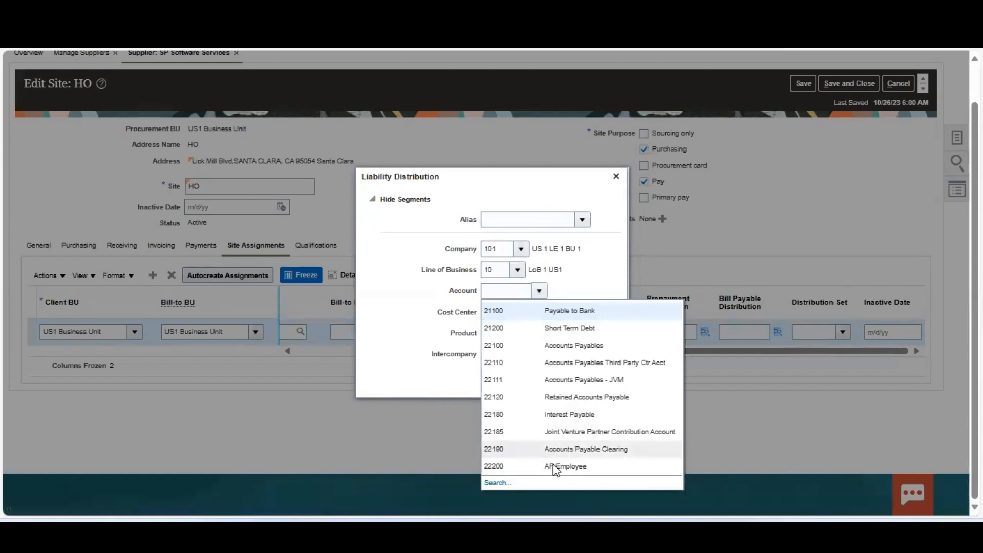
pyautogui.click(497, 483)
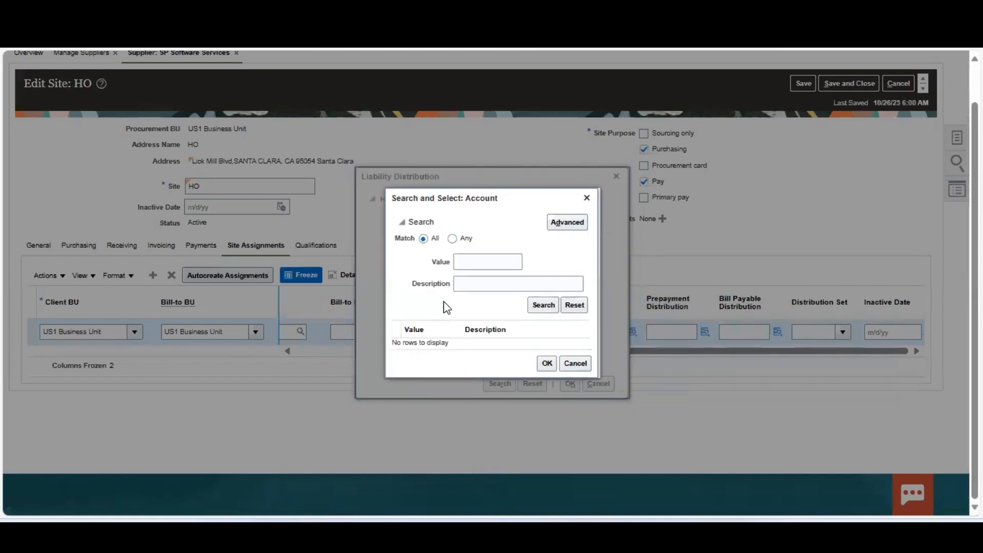
pyautogui.click(475, 283)
pyautogui.write('Liability')
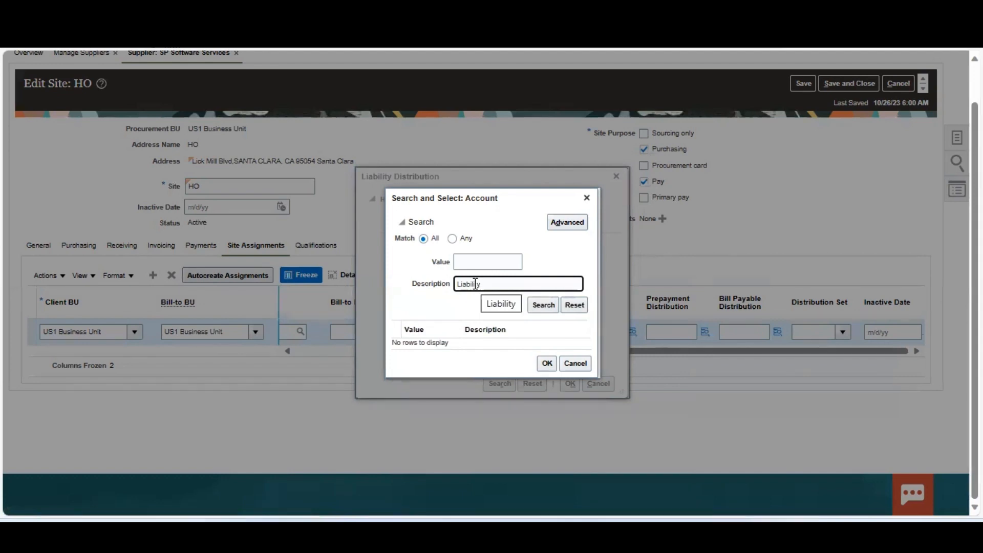
pyautogui.click(541, 307)
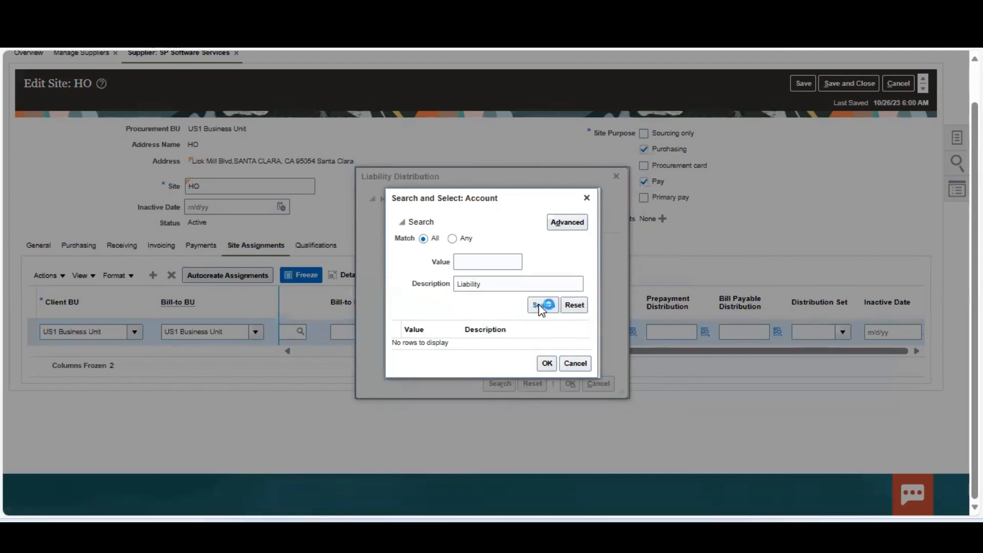
pyautogui.click(507, 285)
pyautogui.doubleClick(507, 285)
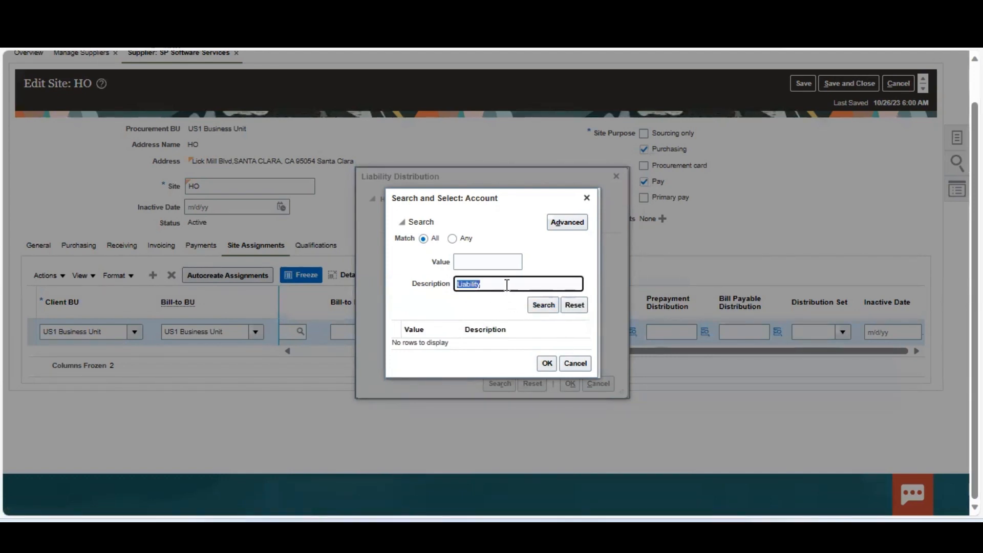
pyautogui.press('BackSpace')
pyautogui.write('Payable')
pyautogui.press('Return')
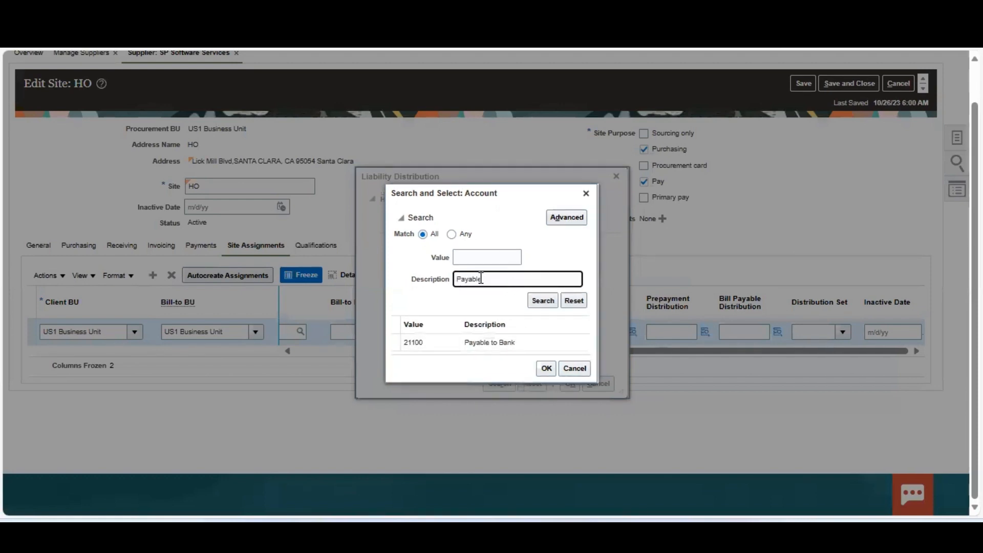
# Set the liability distribution to account 22100 Accounts Payables and confirm it.
pyautogui.moveTo(480, 279); pyautogui.dragTo(437, 282)
pyautogui.click(586, 193)
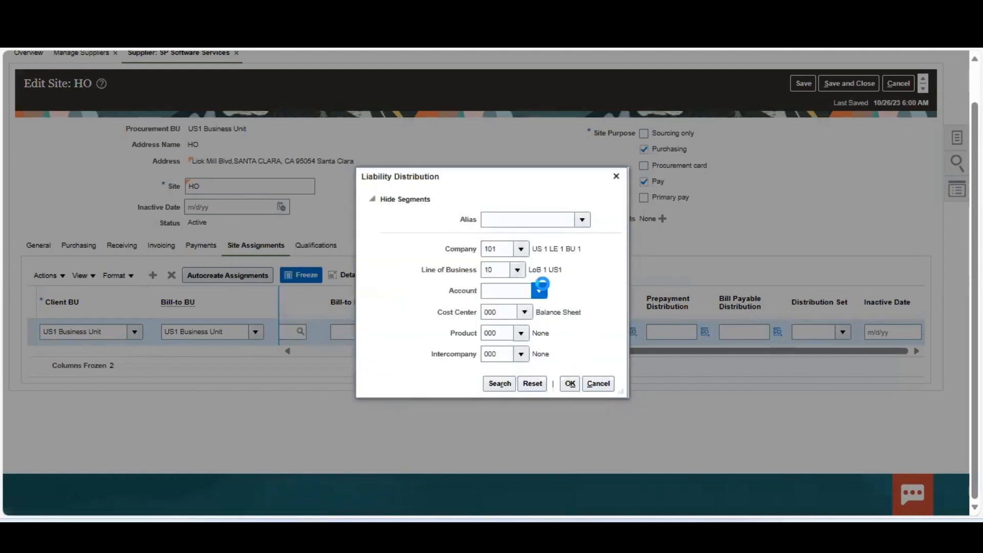
pyautogui.click(539, 290)
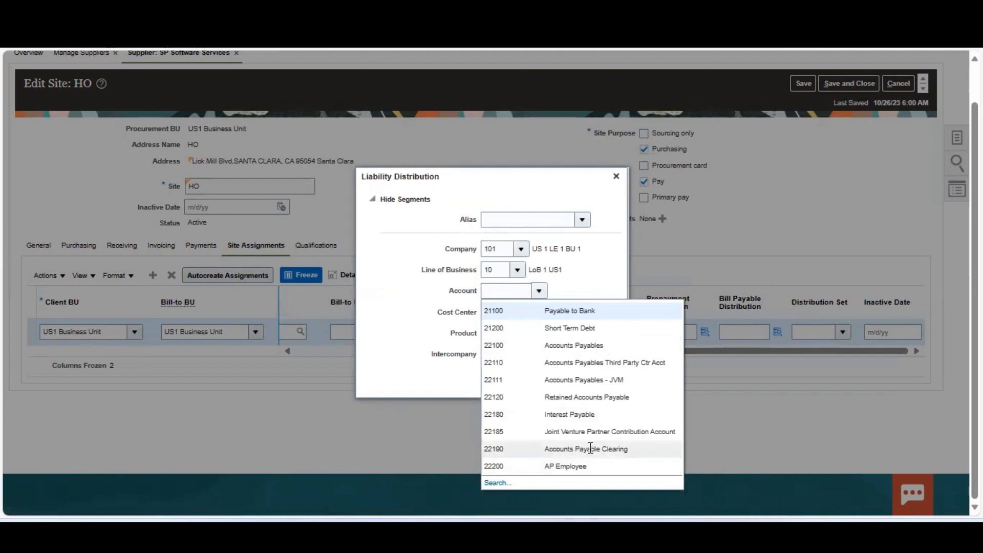
pyautogui.click(602, 344)
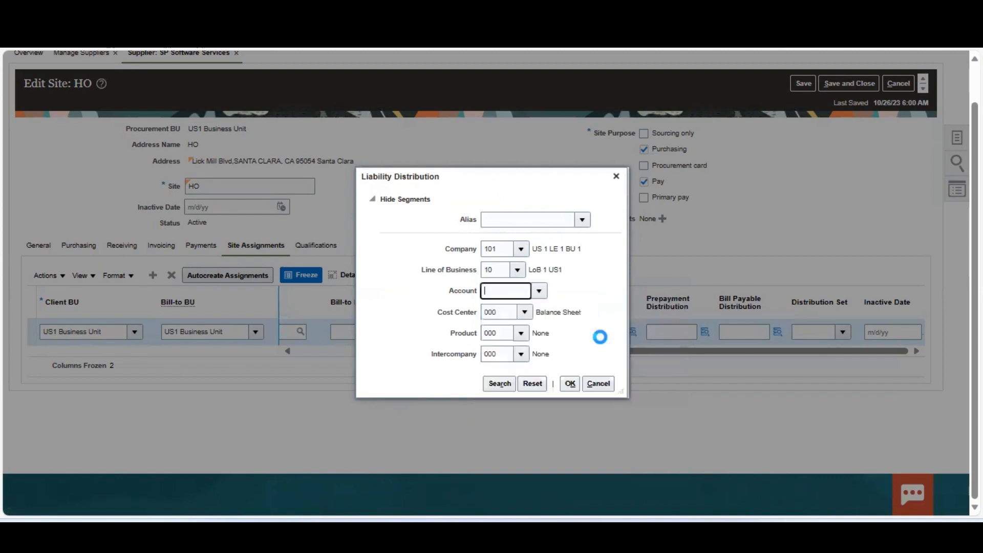
pyautogui.click(576, 384)
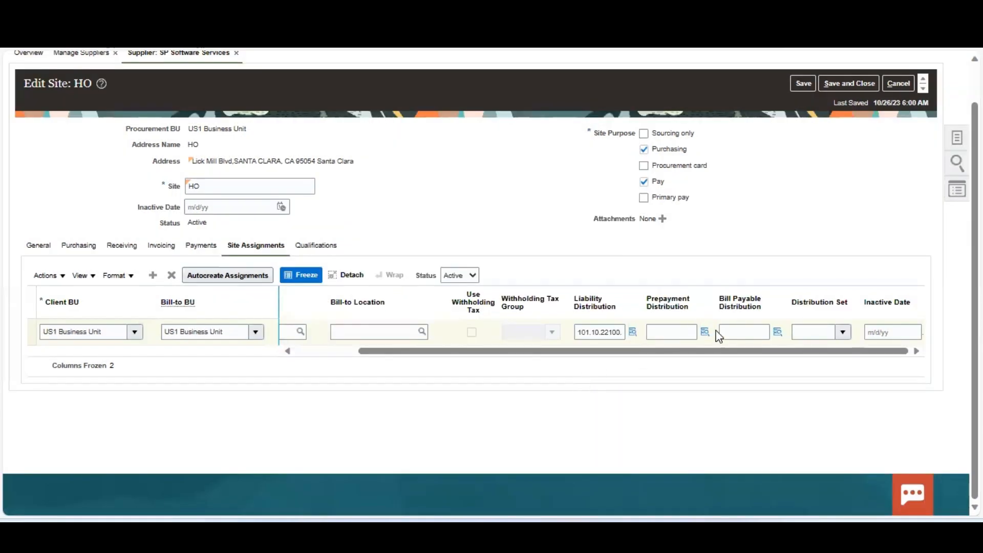
# Set the prepayment distribution to account 13500 Prepayments, found by searching 'Prepay', then save and close.
pyautogui.click(705, 331)
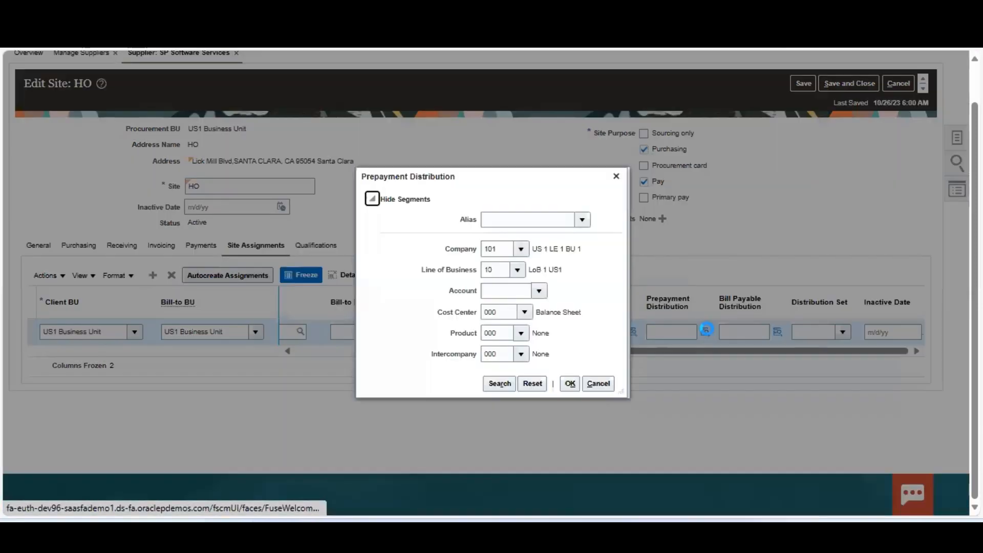
pyautogui.click(539, 290)
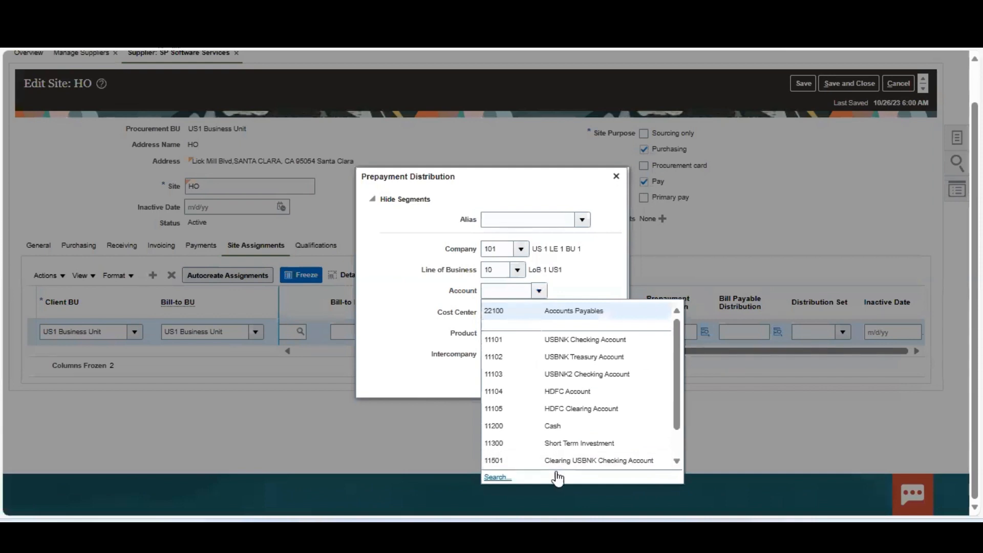
pyautogui.click(504, 479)
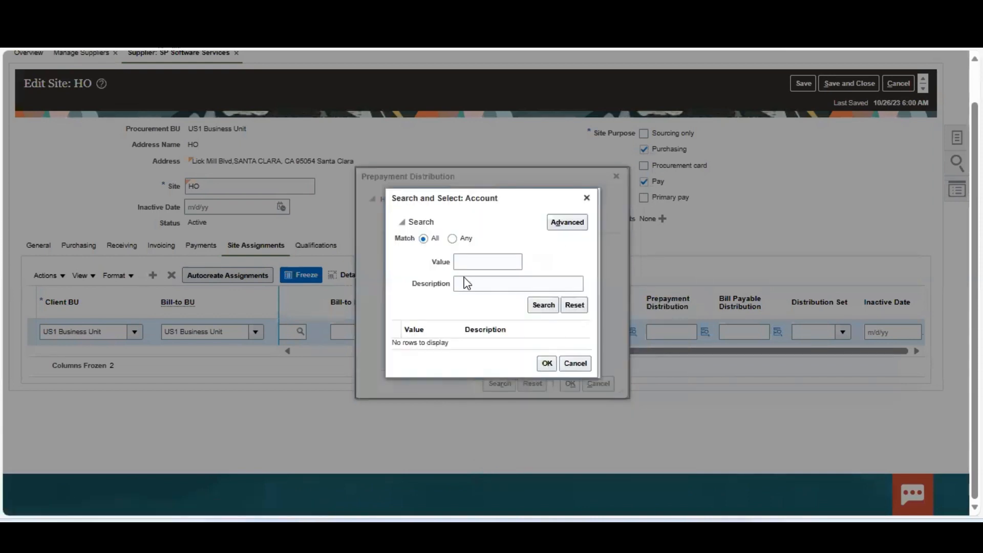
pyautogui.click(469, 282)
pyautogui.write('Prepay')
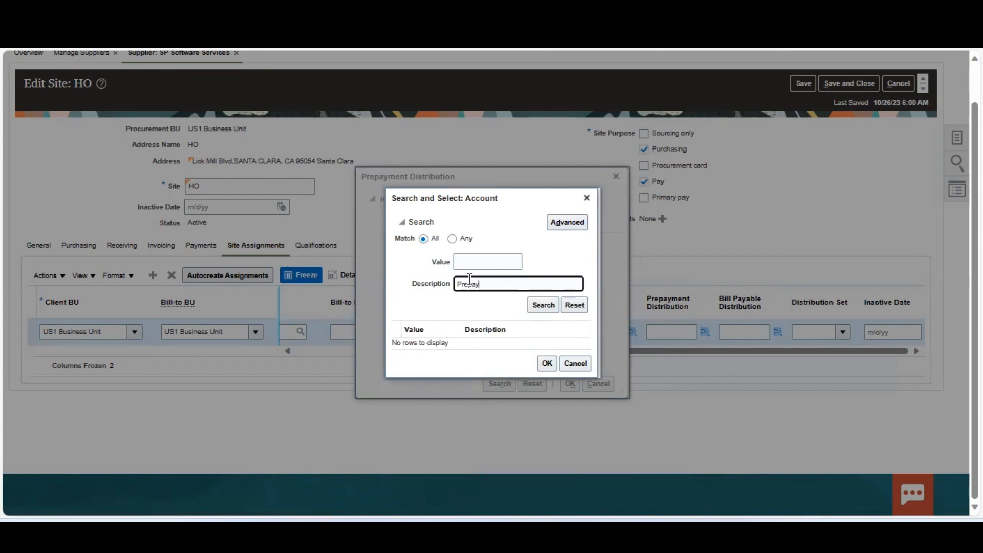
pyautogui.press('Return')
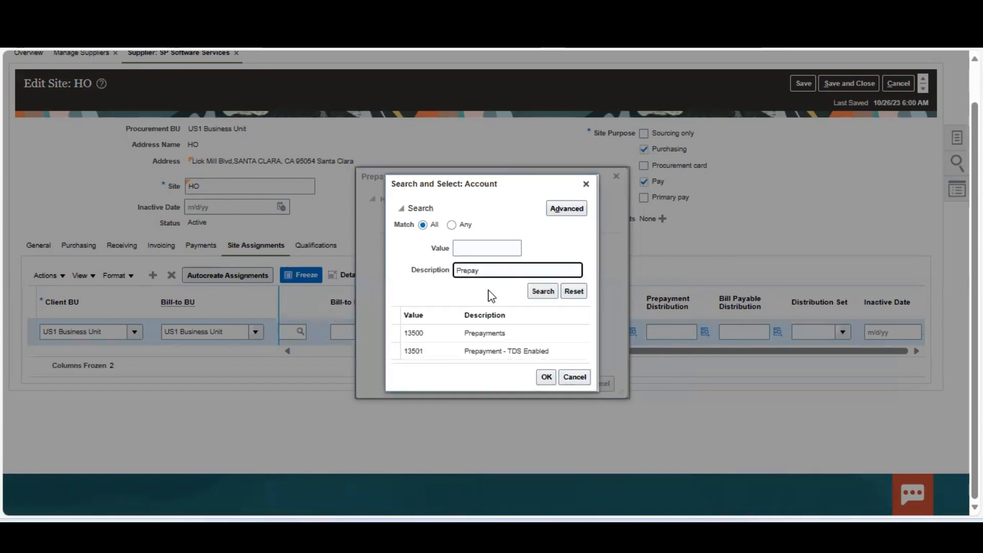
pyautogui.click(496, 333)
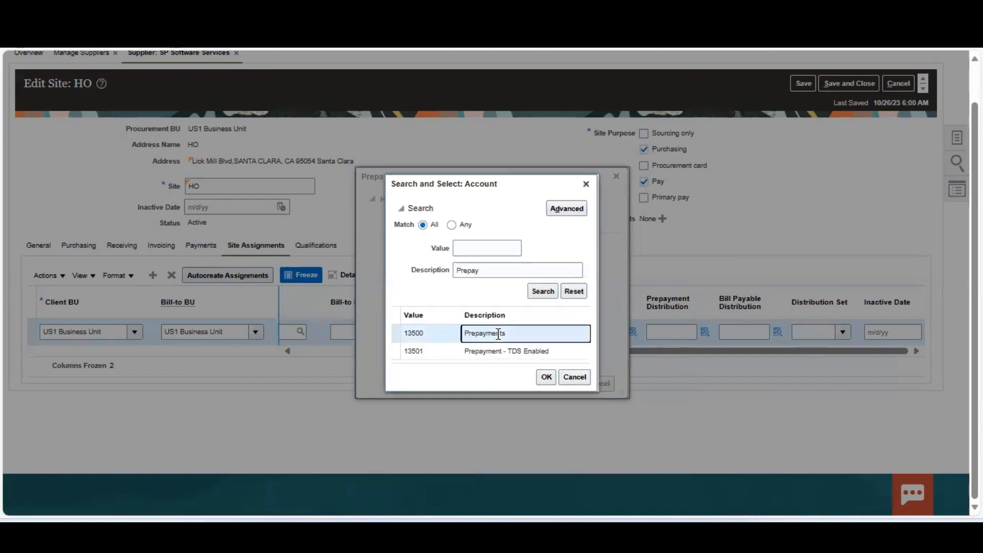
pyautogui.click(548, 382)
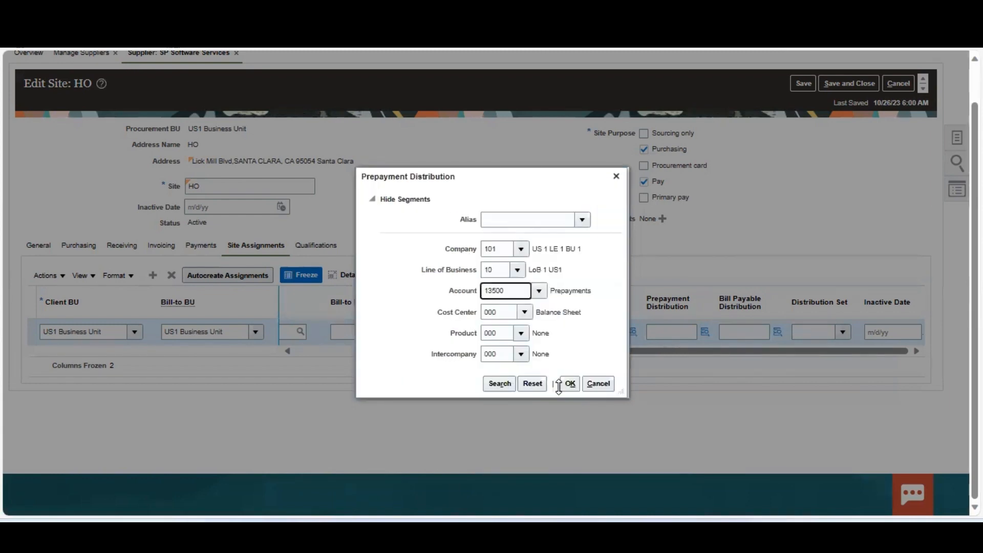
pyautogui.click(570, 385)
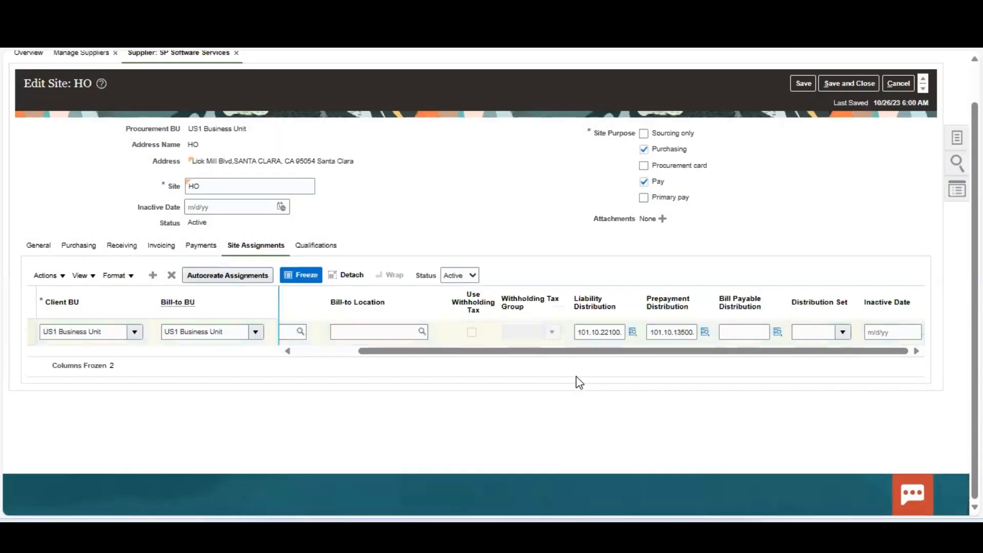
pyautogui.click(836, 84)
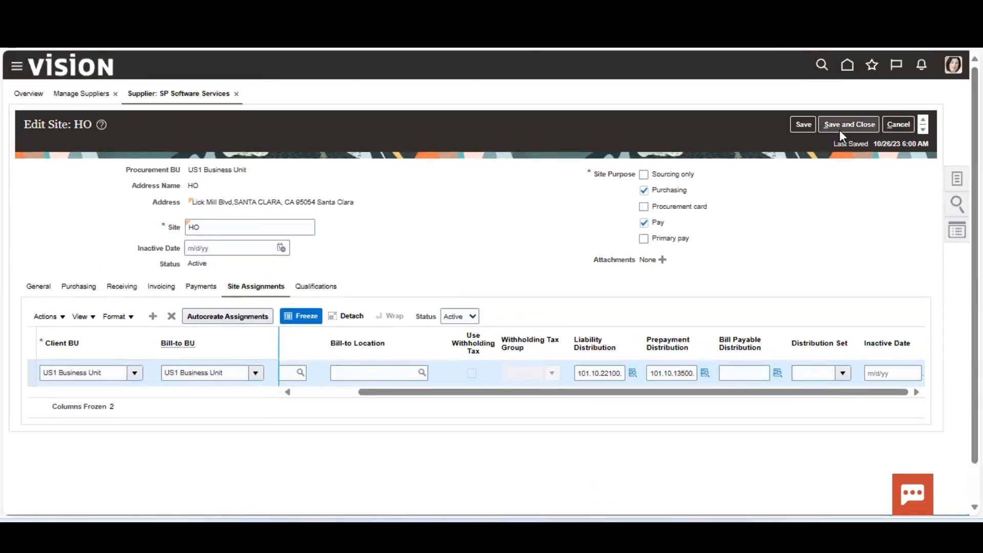
pyautogui.click(843, 124)
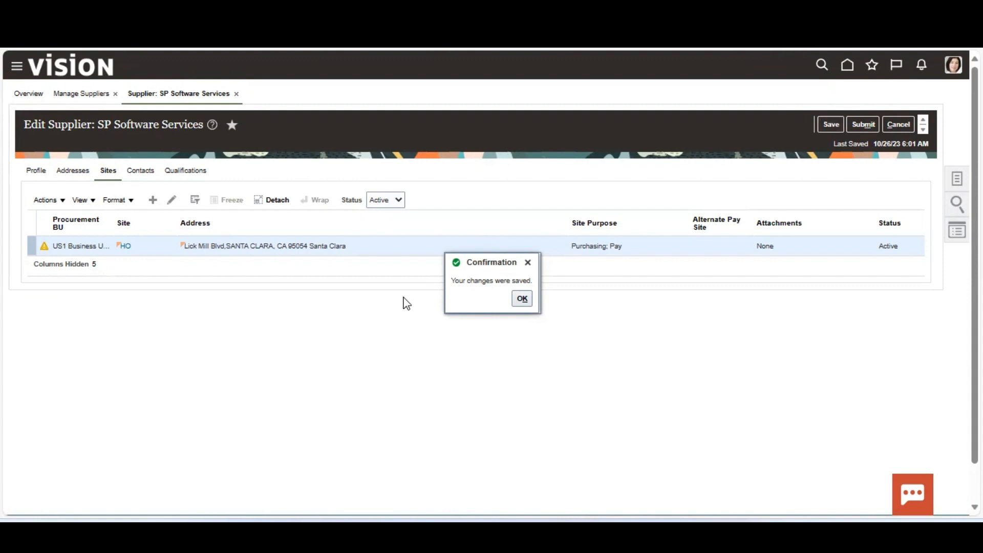
# Dismiss the save confirmation and show SP Software Services' Contacts tab.
pyautogui.click(520, 299)
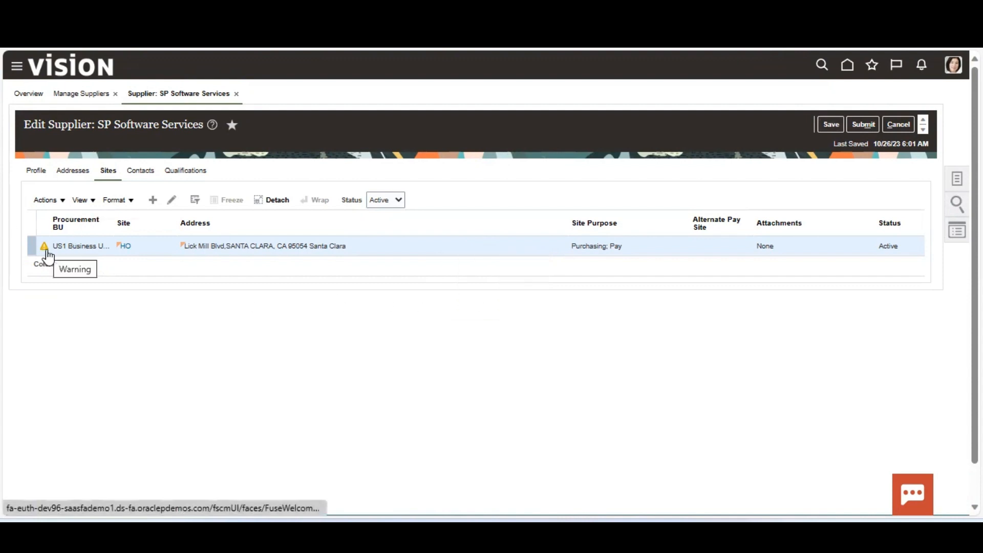
pyautogui.moveTo(47, 254)
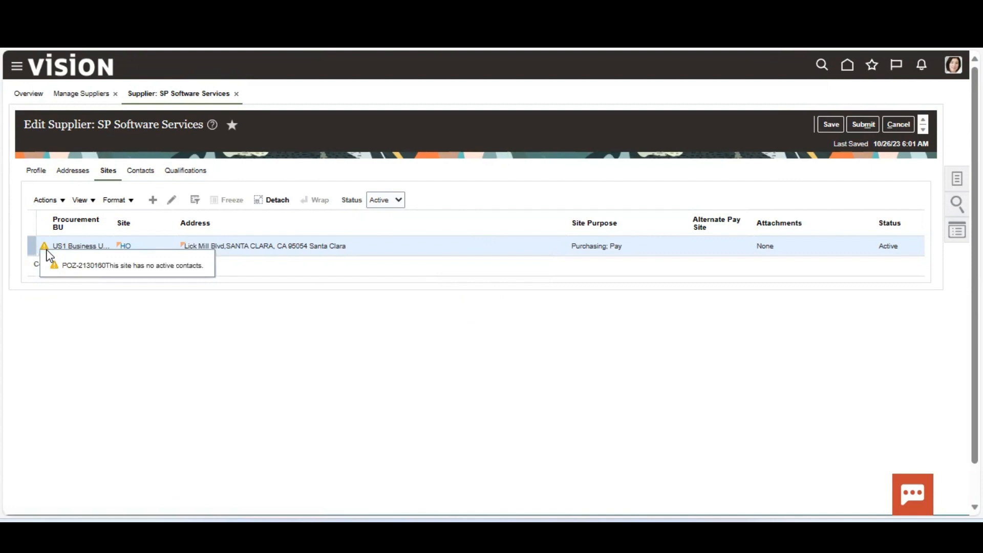
pyautogui.click(141, 172)
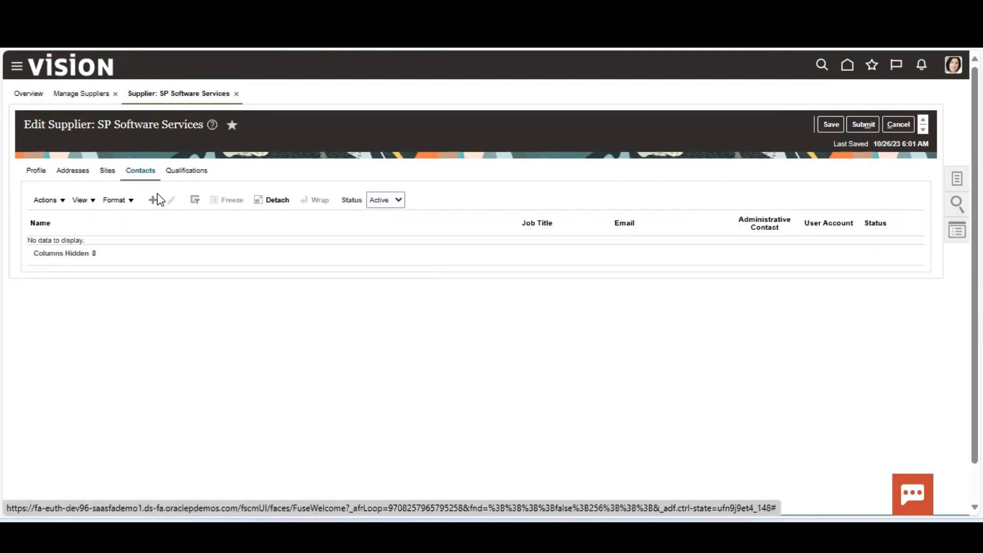
# Add a new contact with salutation Mr. and the contact's first and last name.
pyautogui.click(157, 198)
pyautogui.click(192, 194)
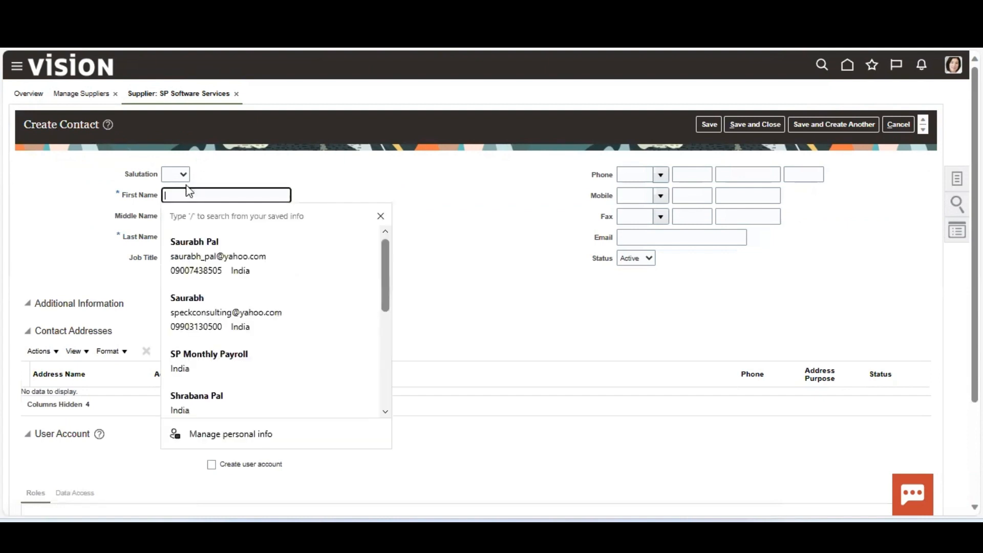
pyautogui.click(177, 175)
pyautogui.click(170, 200)
pyautogui.click(177, 194)
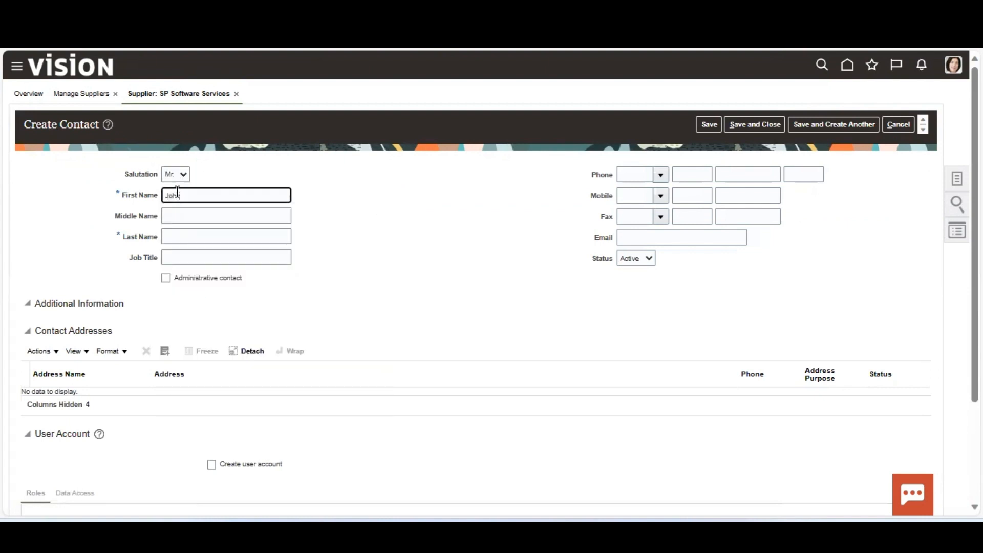
pyautogui.press('Tab')
pyautogui.press('Tab')
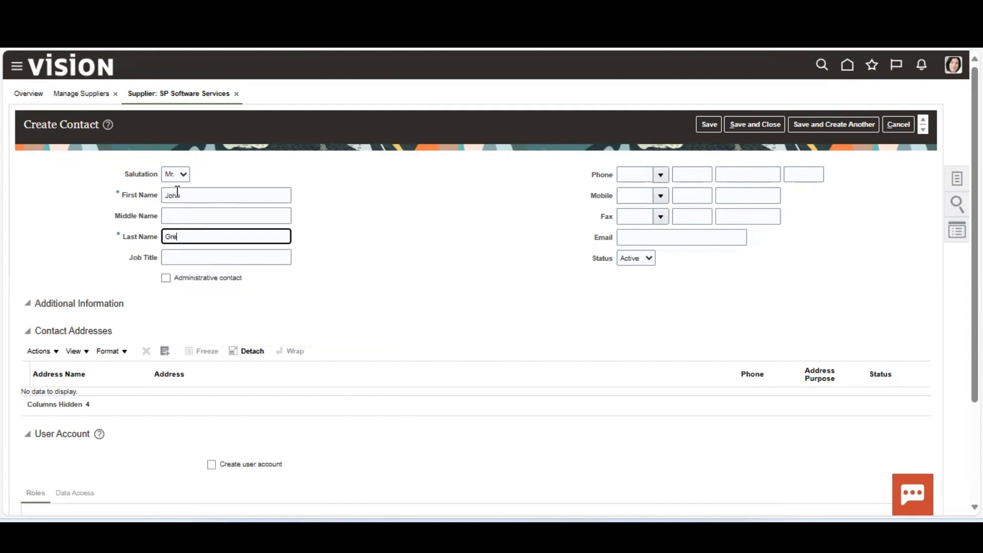
pyautogui.press('Tab')
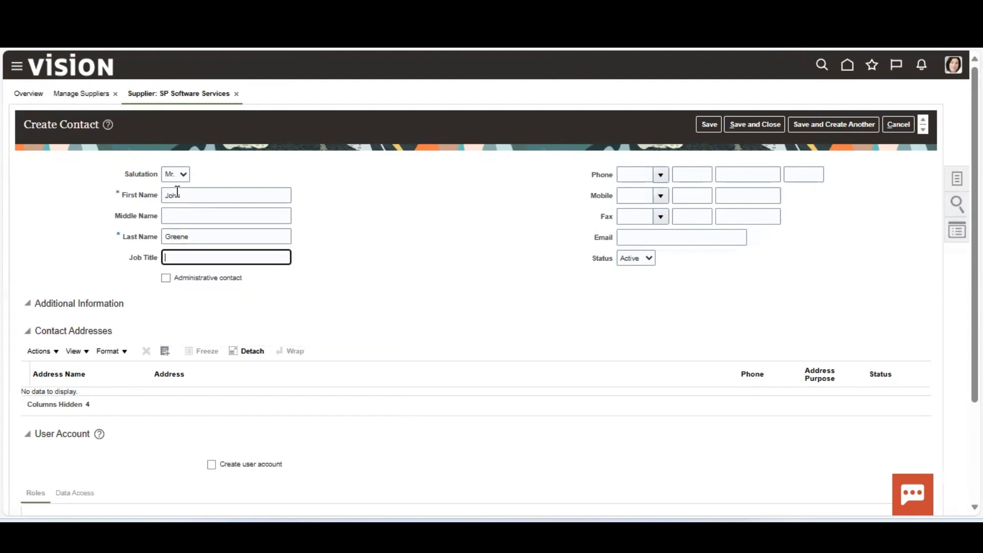
# Attach the HO address to the contact and save the contact.
pyautogui.click(164, 351)
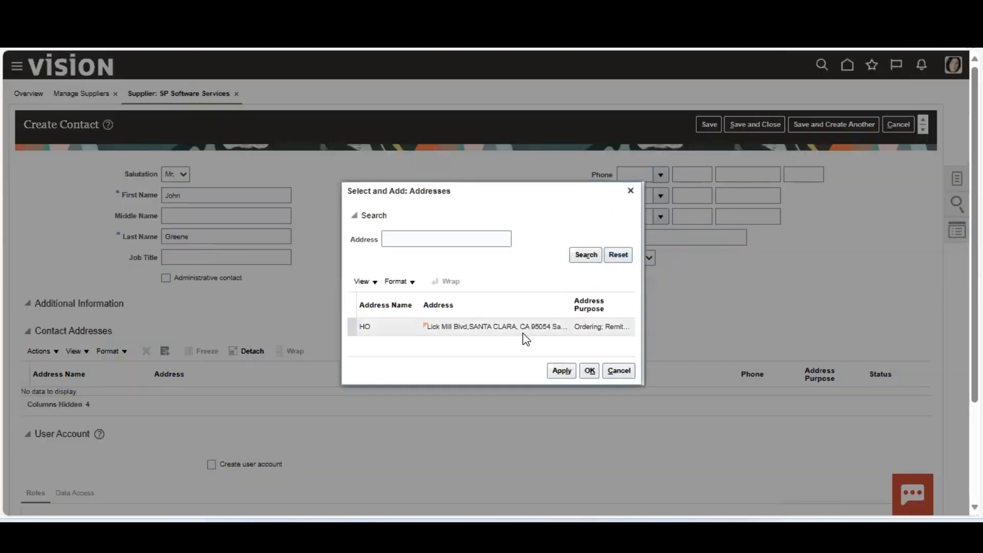
pyautogui.click(522, 331)
pyautogui.click(590, 371)
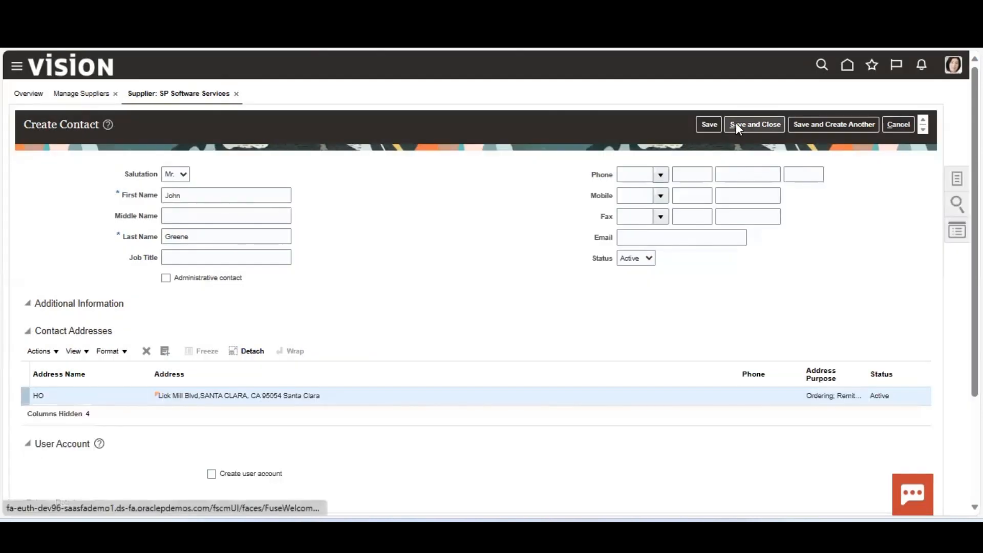
pyautogui.click(736, 123)
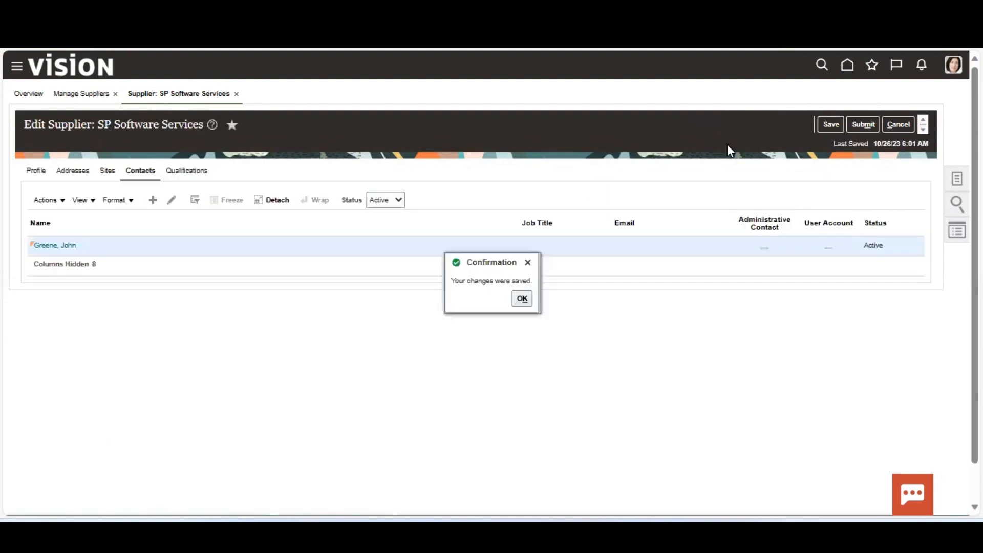
pyautogui.click(521, 299)
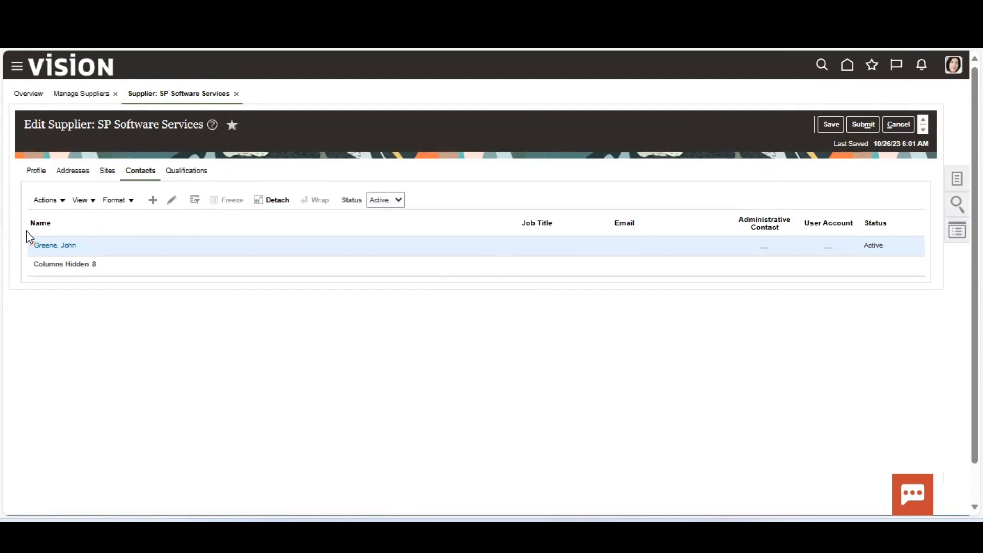
pyautogui.click(108, 171)
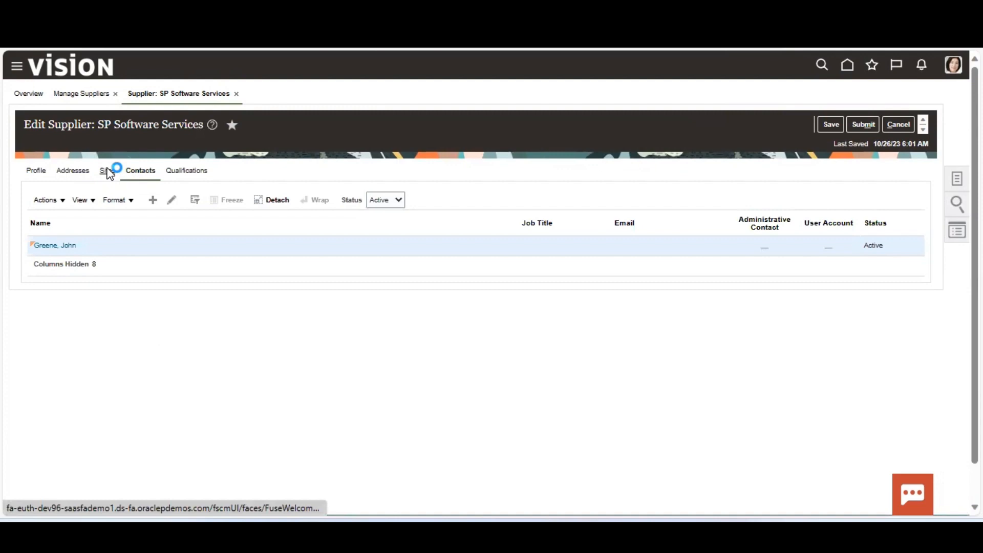
pyautogui.click(45, 251)
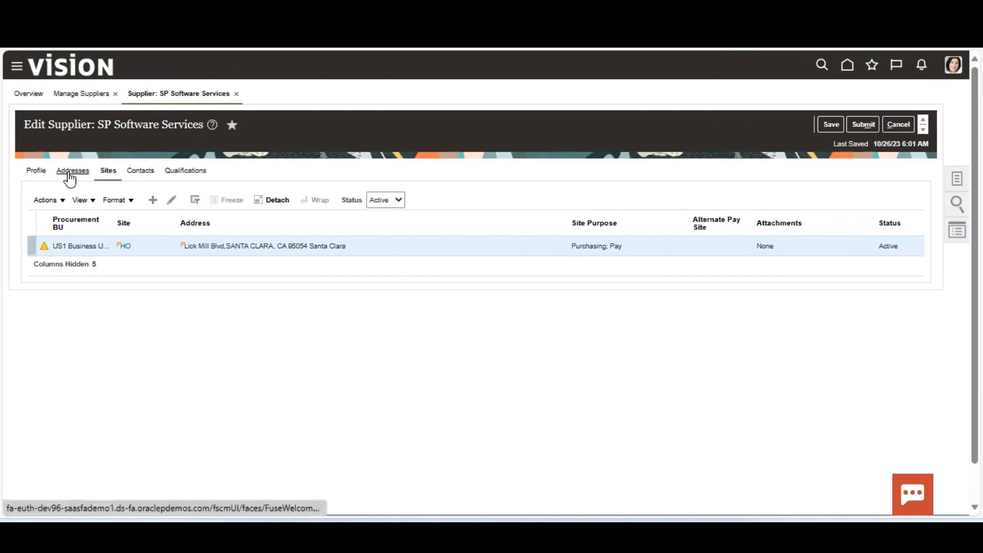
pyautogui.click(70, 173)
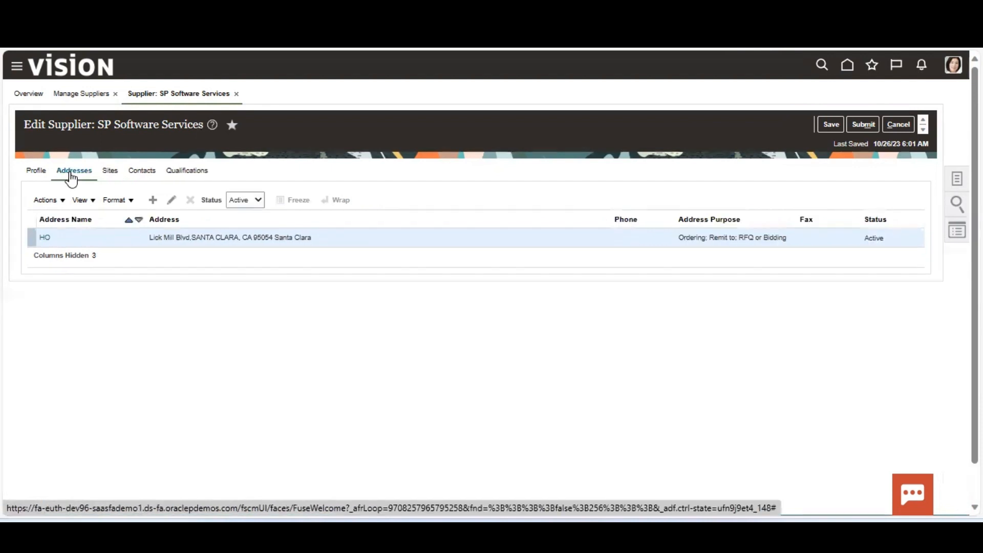
# Check the new contact on the HO address's Contacts tab, then save and close the address.
pyautogui.click(172, 200)
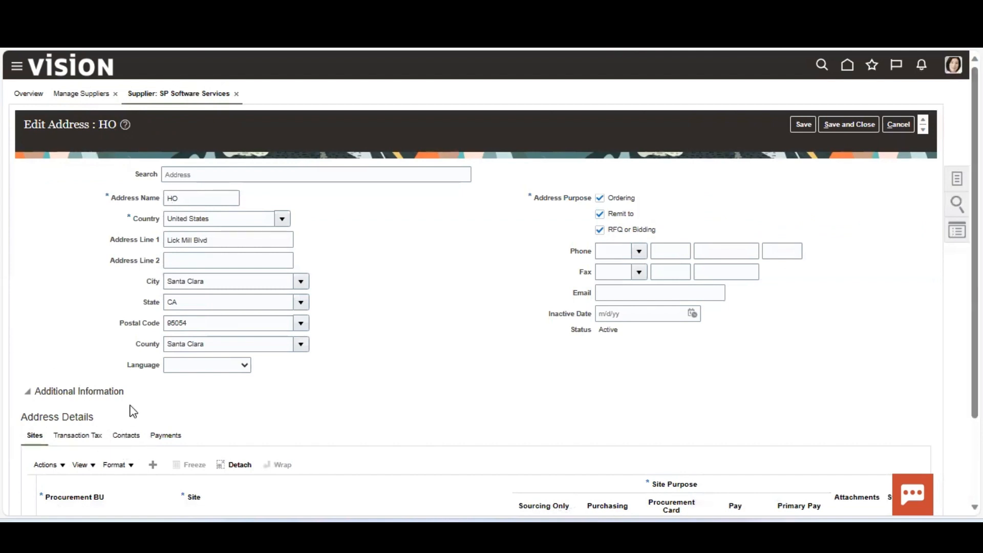
pyautogui.click(126, 435)
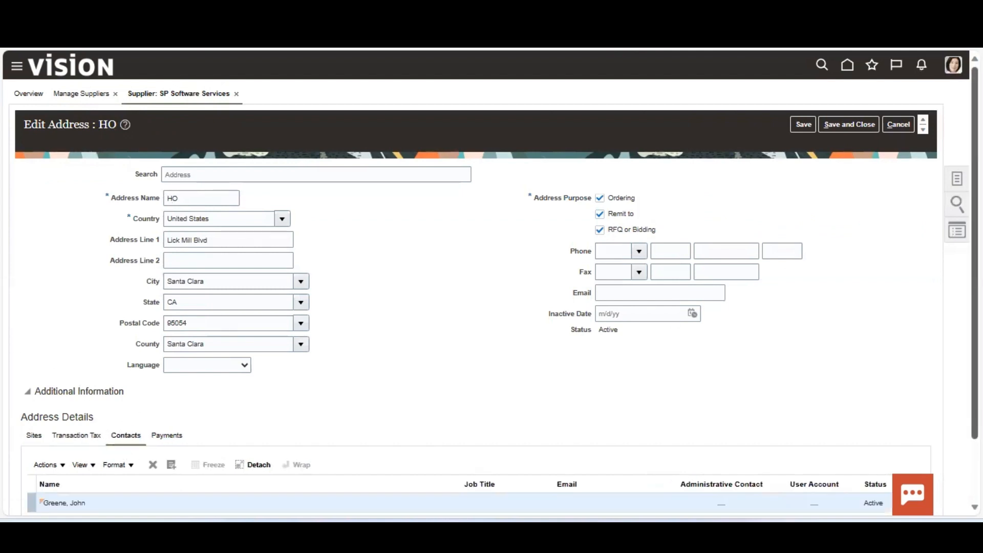
pyautogui.scroll(-2, 259, 386)
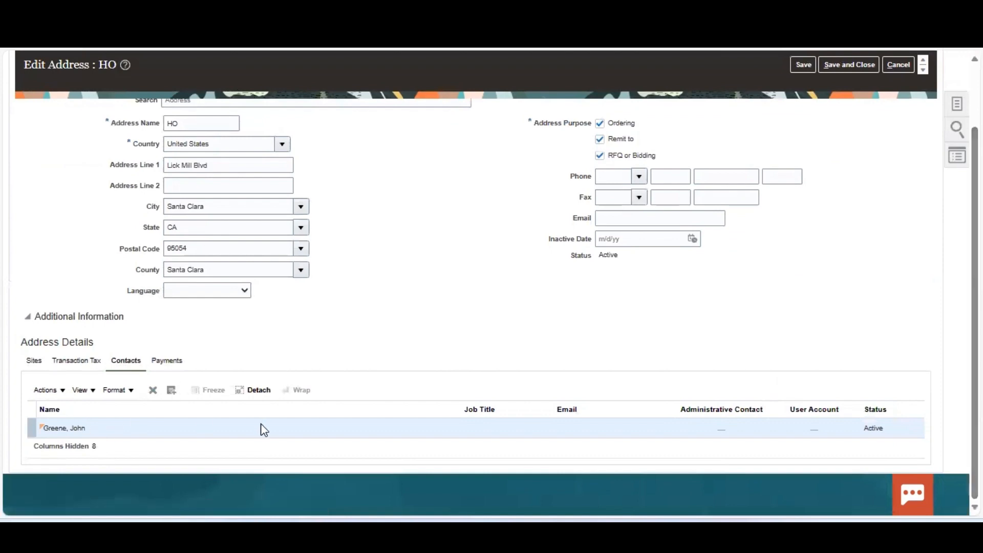
pyautogui.click(847, 66)
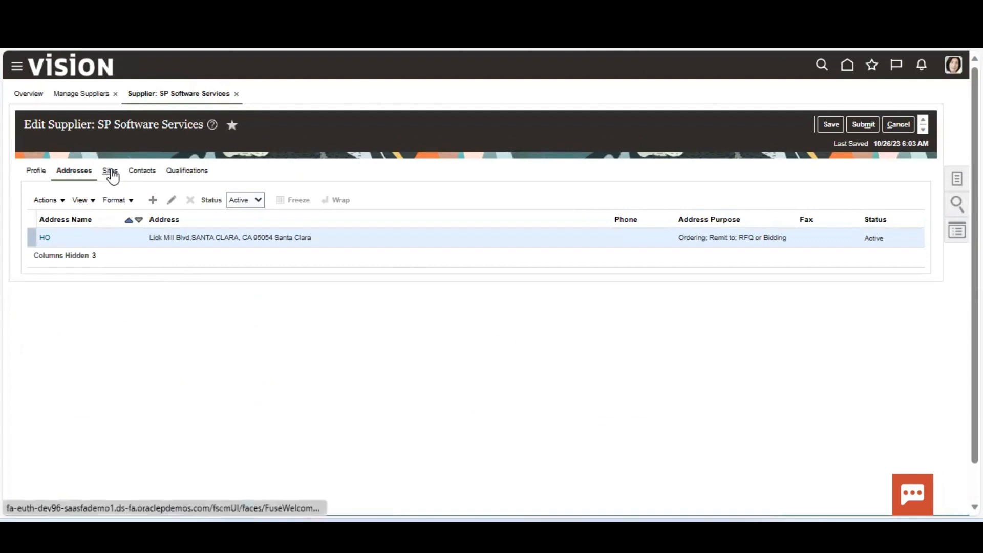
# On the Sites tab, show the HO site's full no-active-contacts warning, then dismiss it.
pyautogui.click(111, 171)
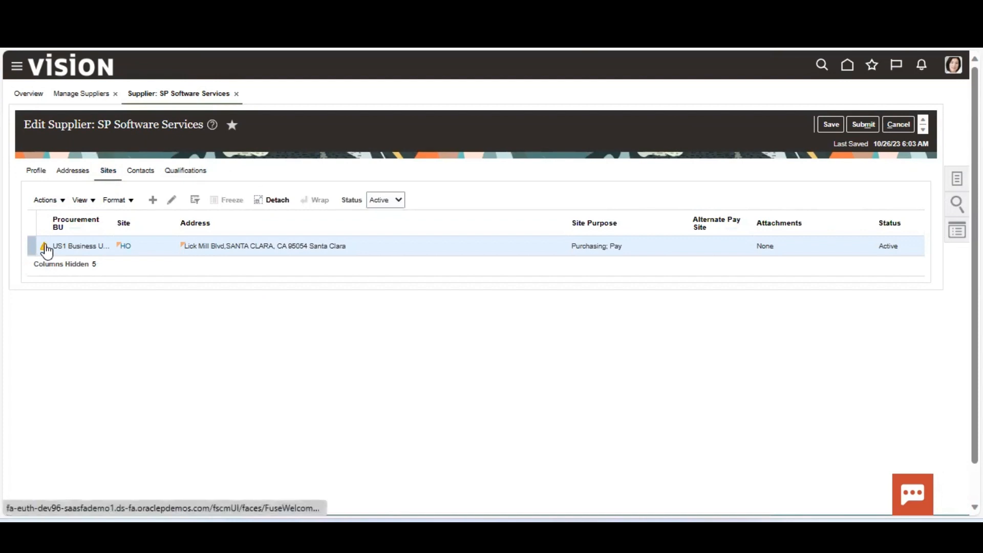
pyautogui.moveTo(46, 249)
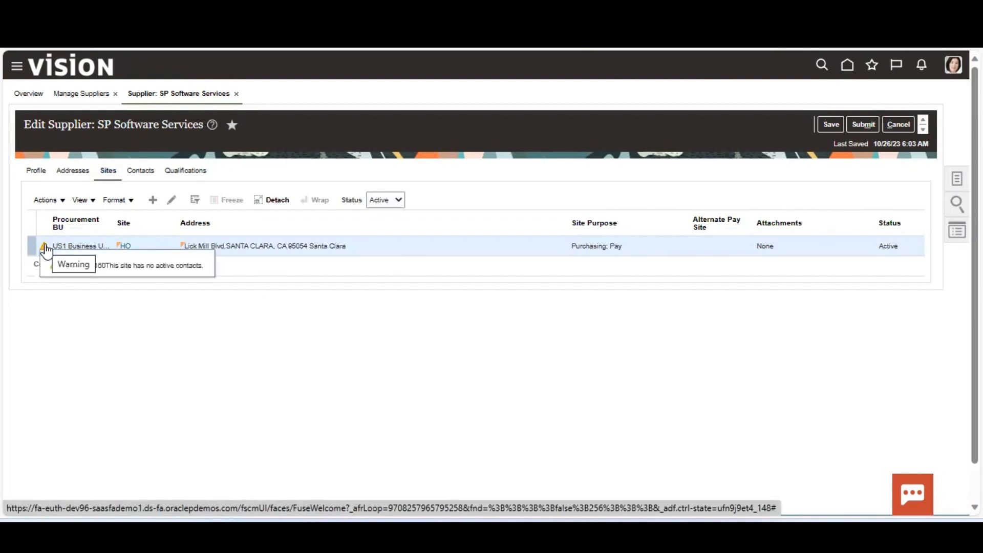
pyautogui.click(46, 249)
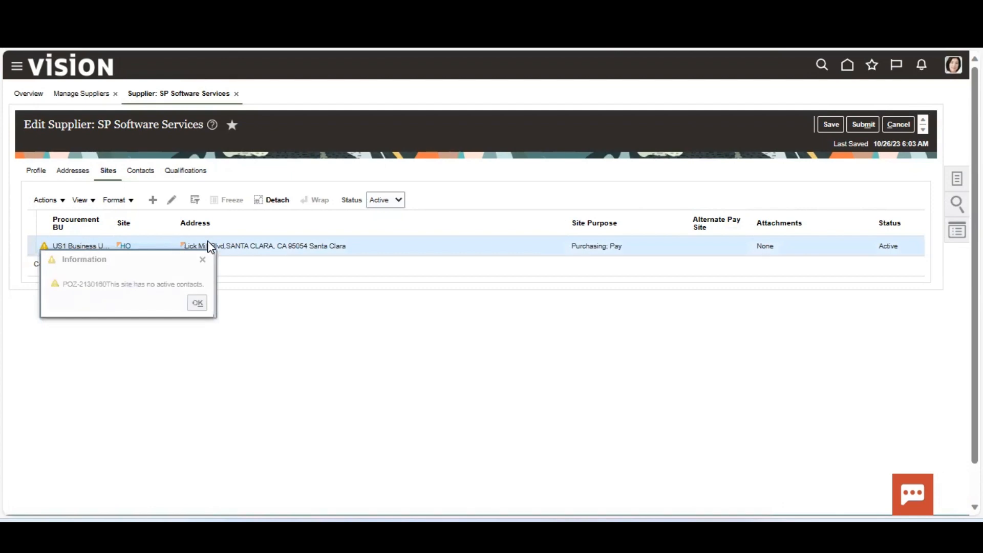
pyautogui.click(132, 251)
# Open site HO and review its General, Purchasing, Receiving and Invoicing settings.
pyautogui.click(197, 303)
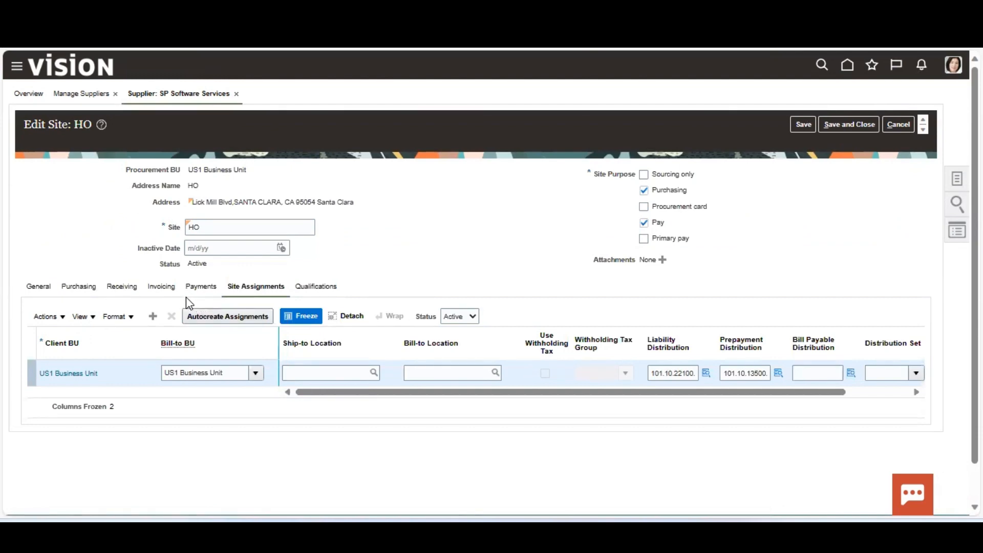
pyautogui.click(34, 289)
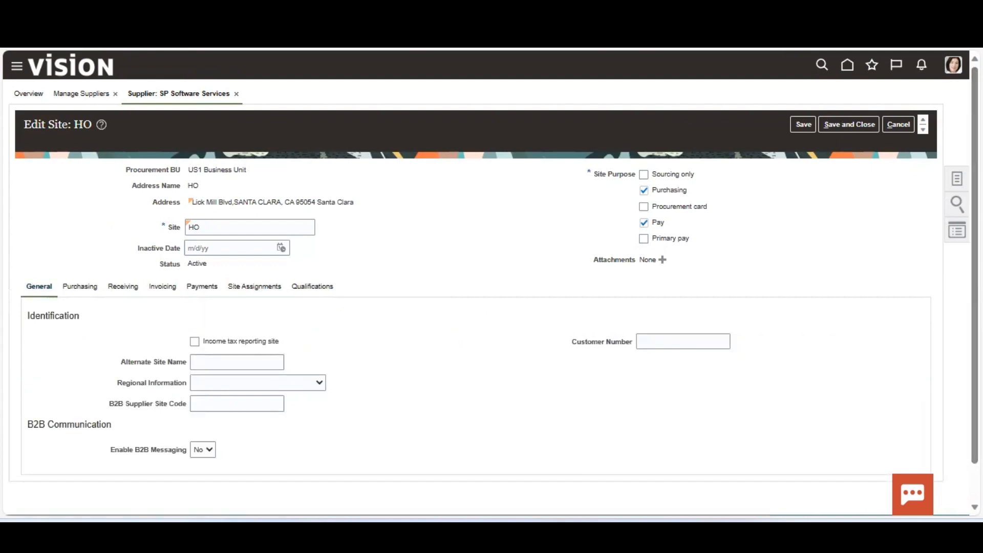
pyautogui.moveTo(975, 286); pyautogui.dragTo(975, 325)
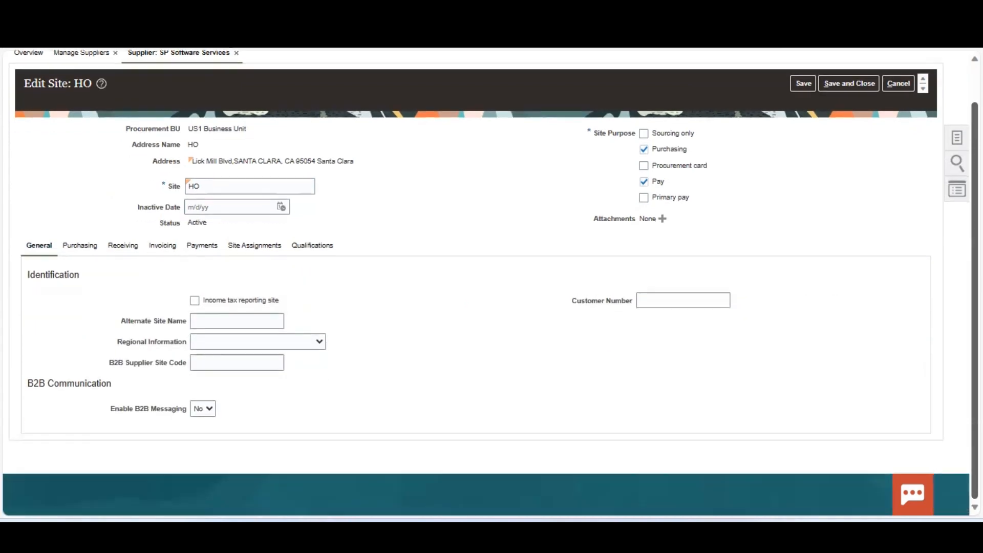
pyautogui.click(79, 242)
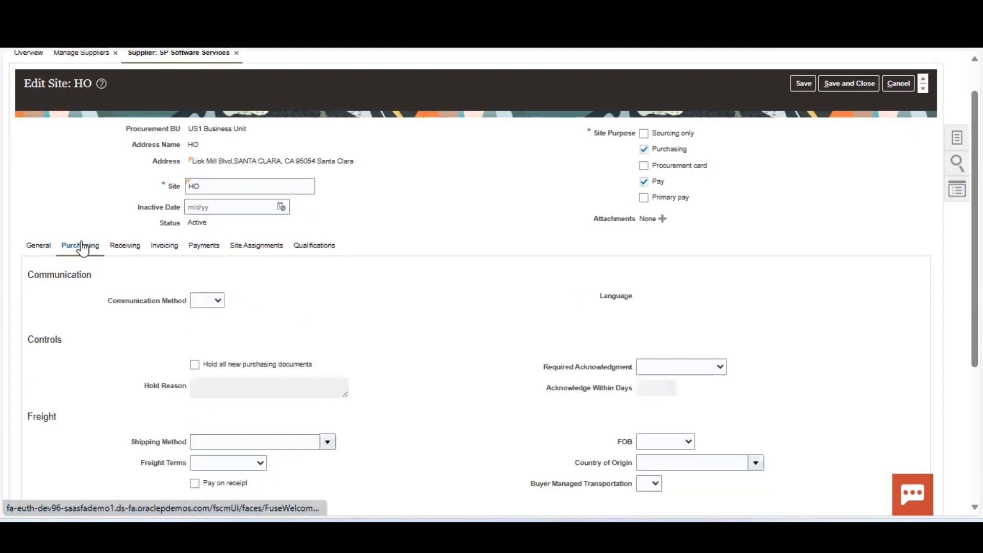
pyautogui.scroll(-4, 491, 307)
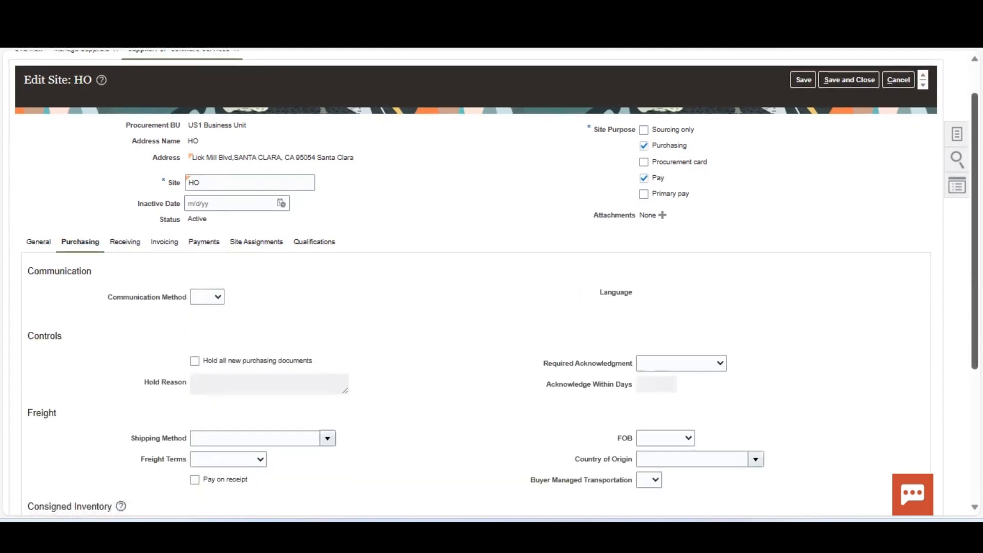
pyautogui.scroll(3, 217, 134)
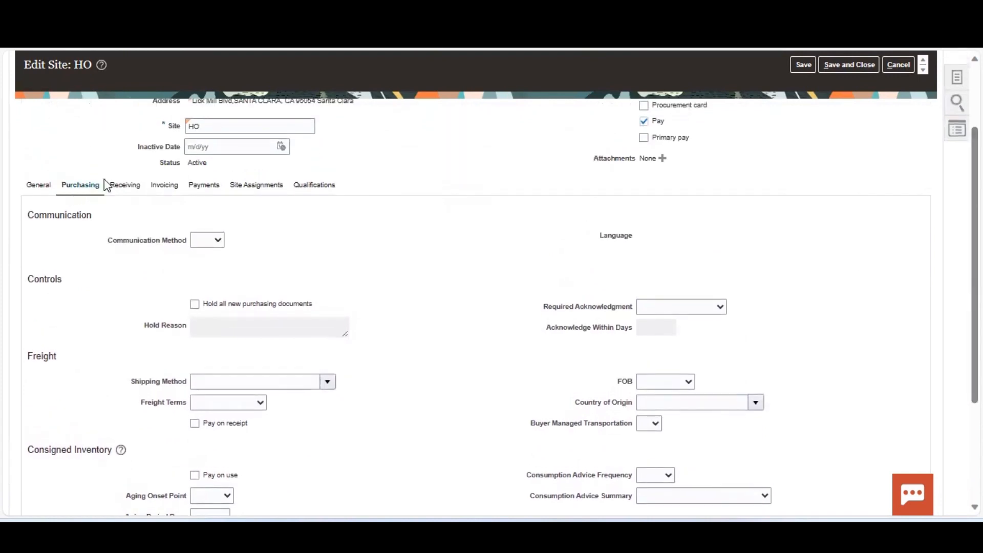
pyautogui.click(126, 186)
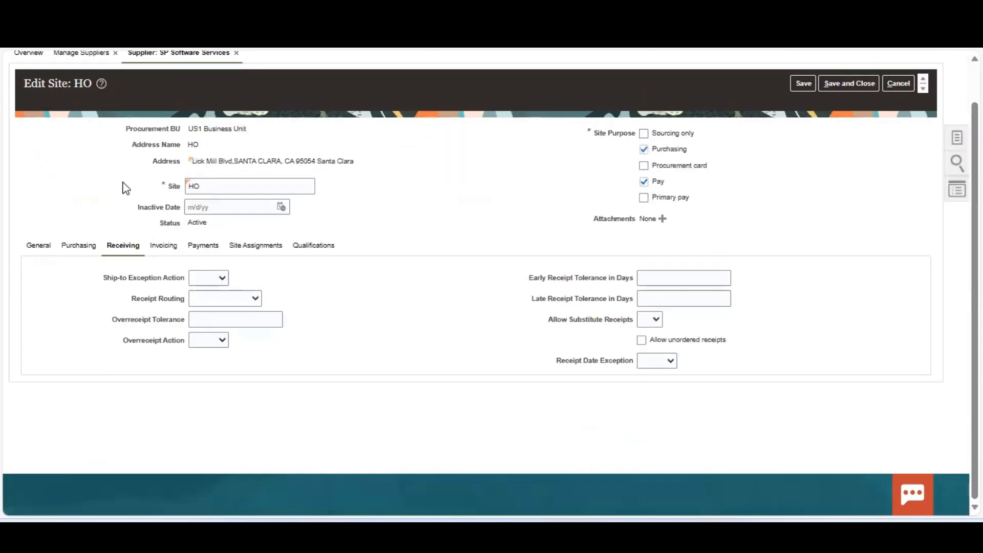
pyautogui.click(159, 246)
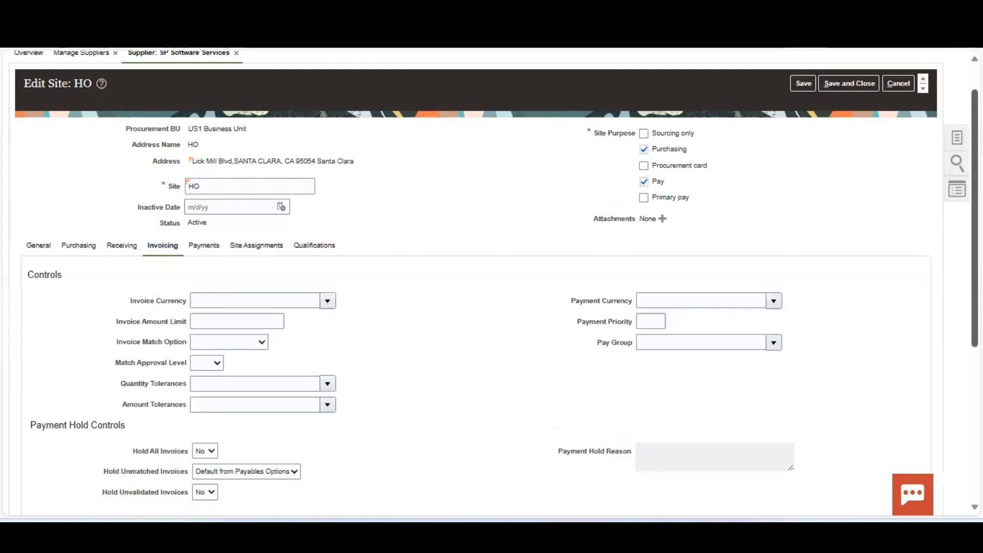
pyautogui.scroll(-2, 963, 287)
pyautogui.scroll(-3, 491, 287)
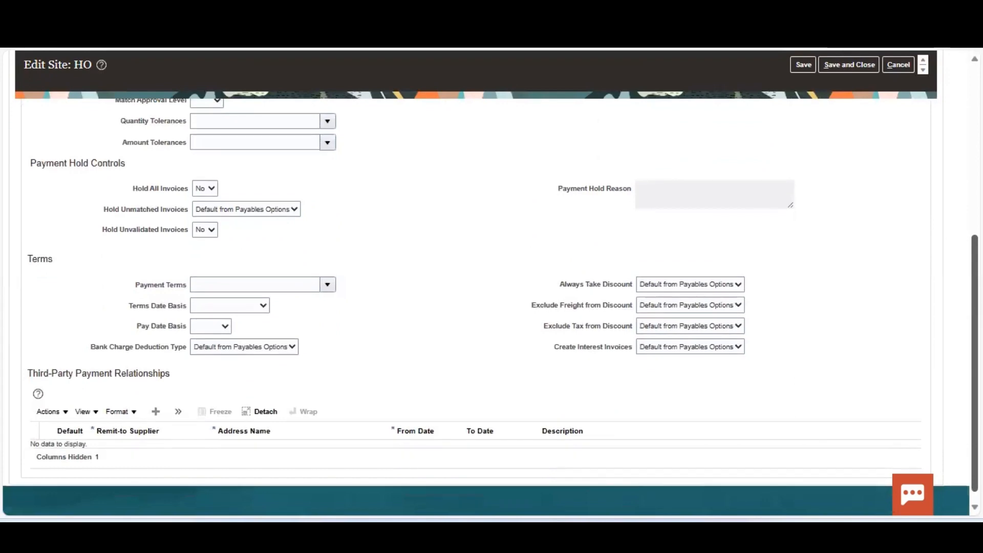
pyautogui.scroll(5, 132, 219)
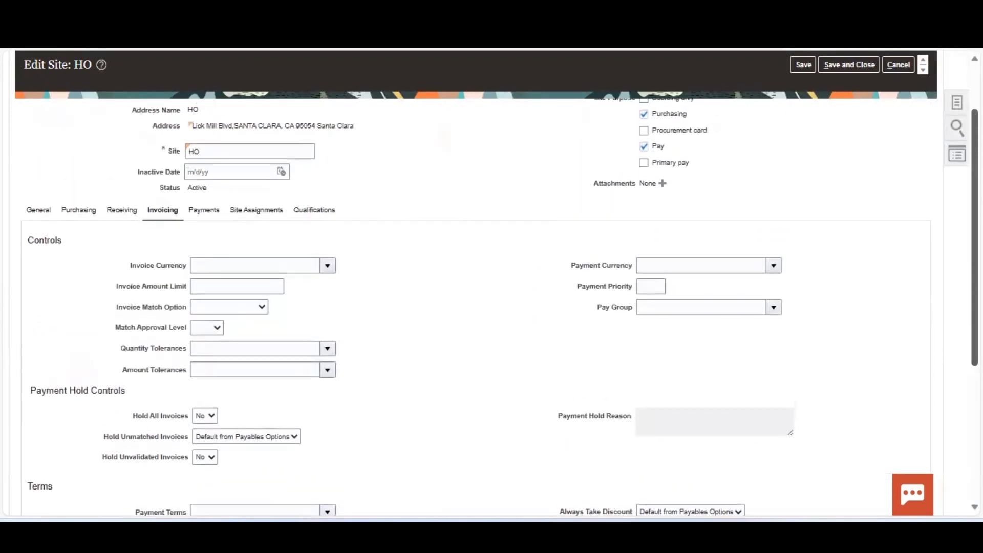
# Check HO's payment methods, US1 business unit assignment, qualifications and address map, then save the site.
pyautogui.click(203, 210)
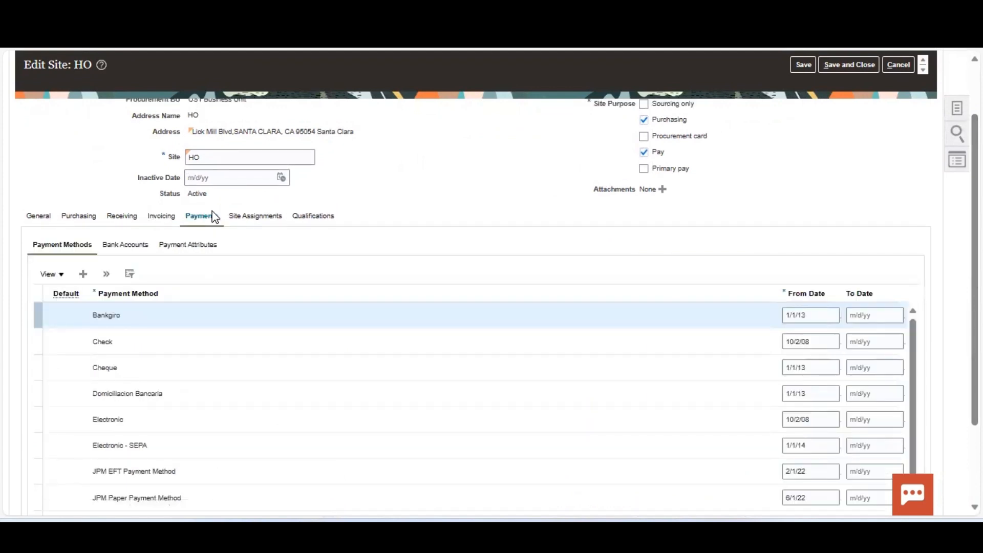
pyautogui.click(267, 219)
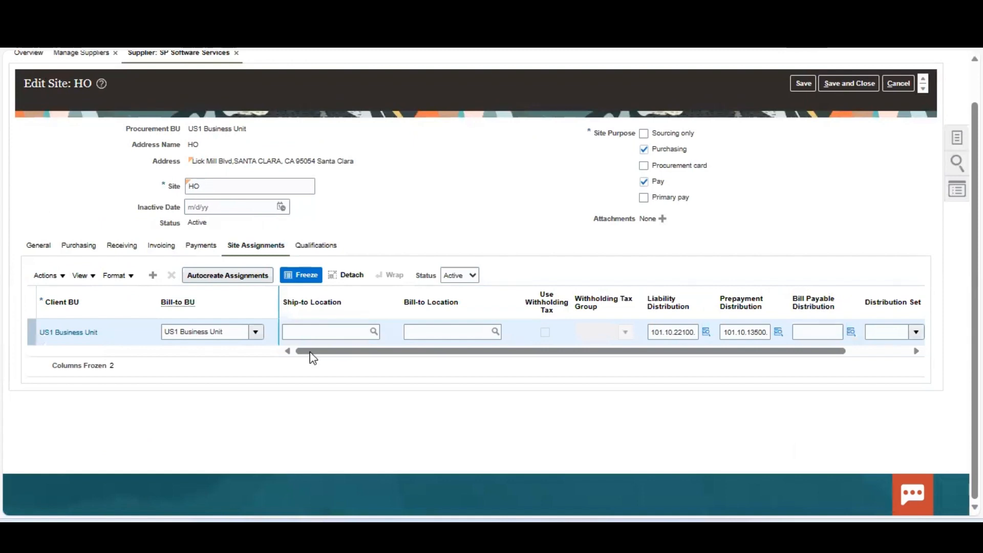
pyautogui.moveTo(316, 352); pyautogui.dragTo(306, 377)
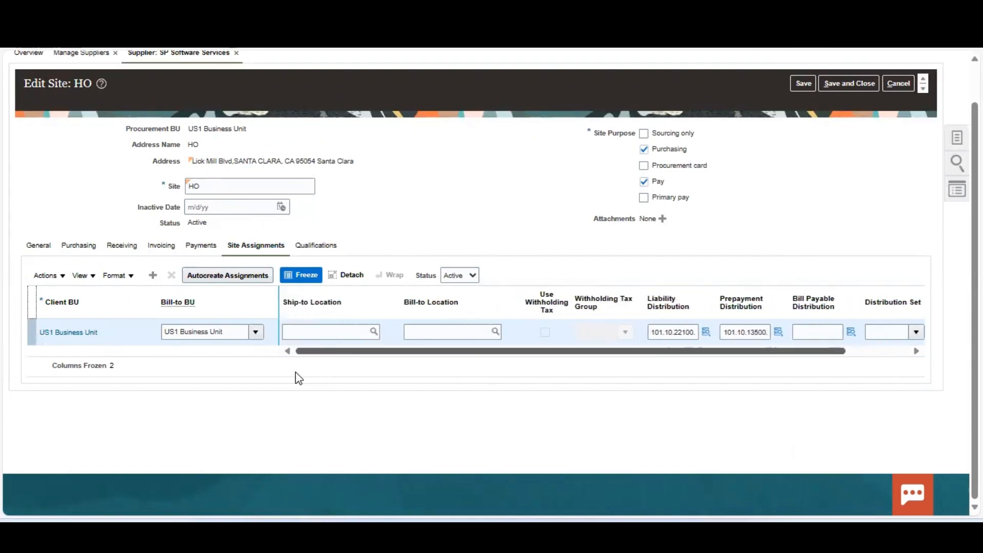
pyautogui.click(323, 247)
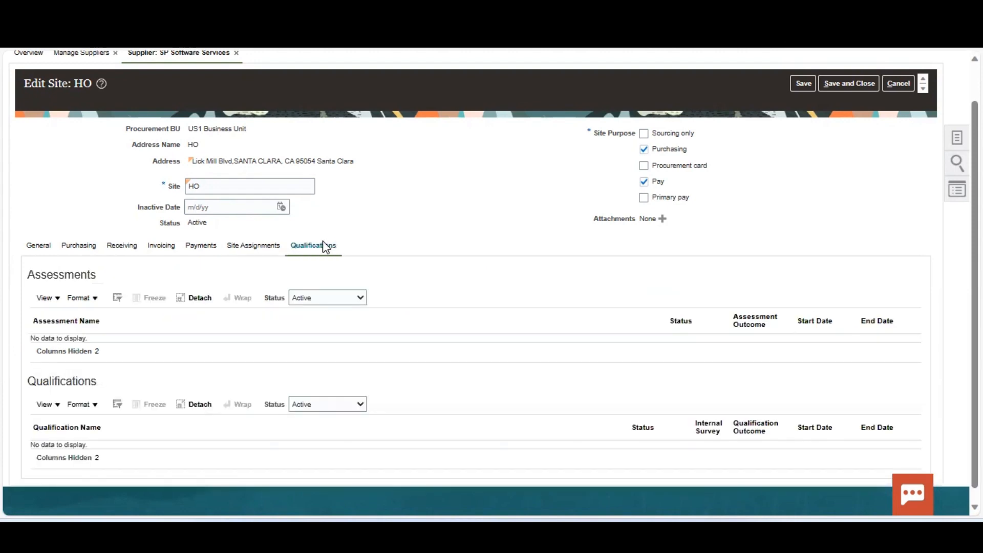
pyautogui.click(192, 164)
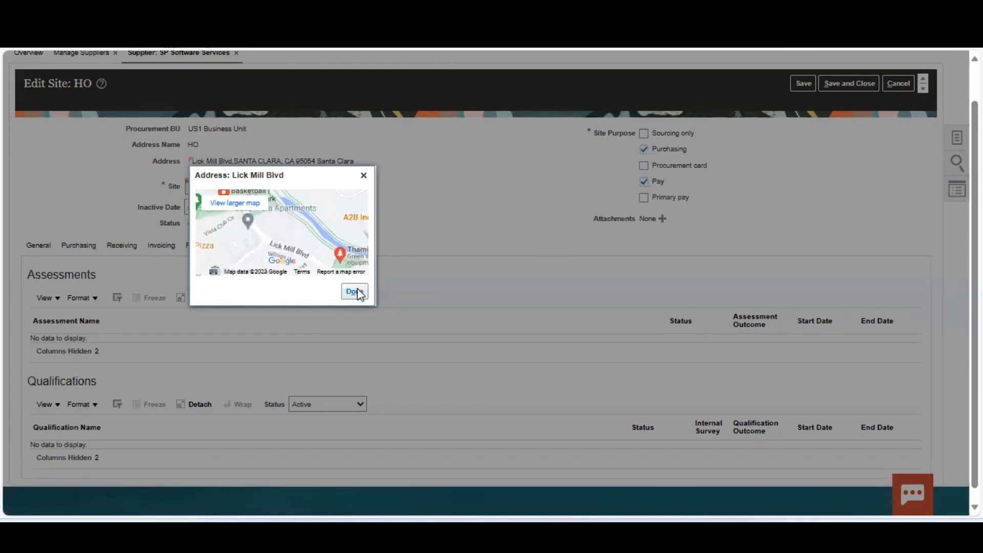
pyautogui.click(354, 292)
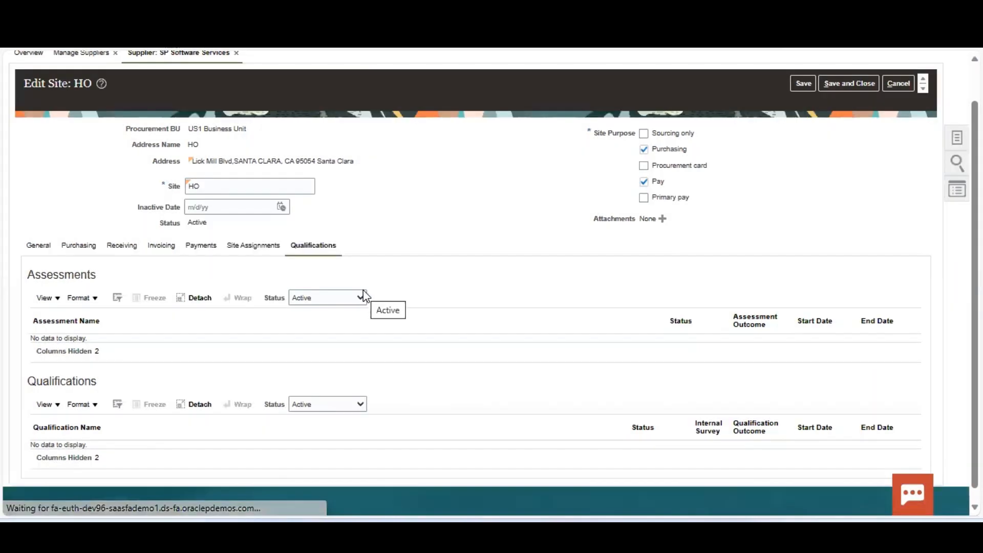
pyautogui.click(848, 84)
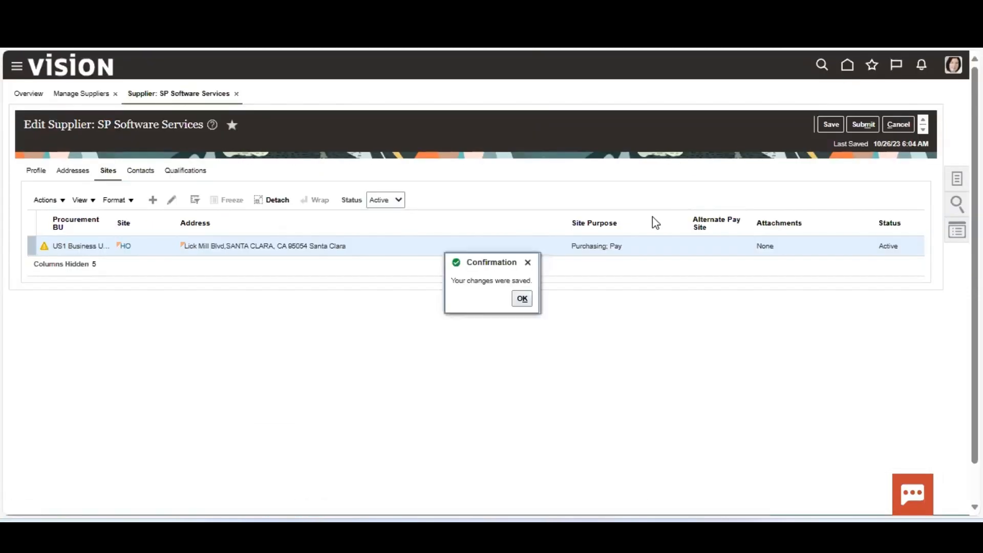
# Acknowledge the changes-saved confirmation and show SP Software Services' contacts with its one active contact.
pyautogui.click(526, 298)
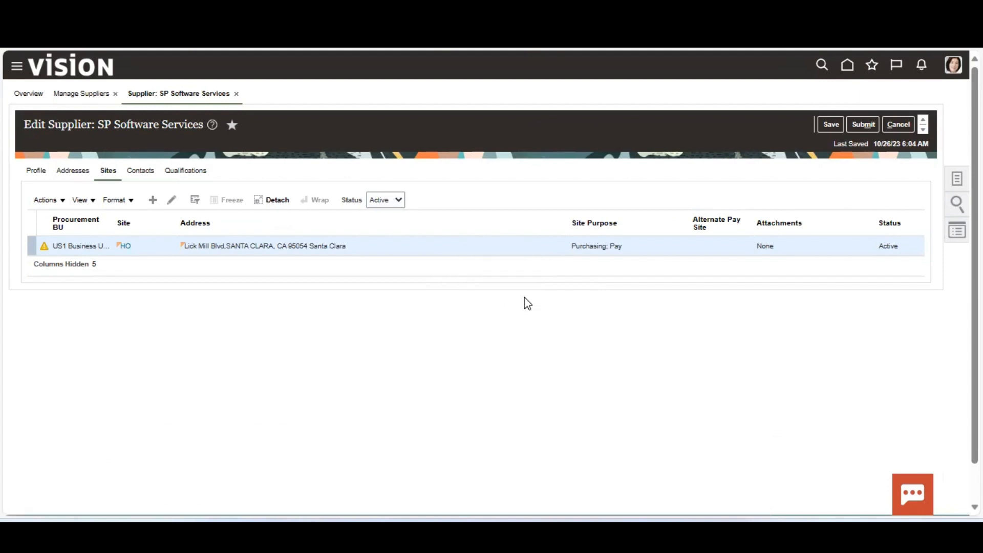
pyautogui.click(146, 174)
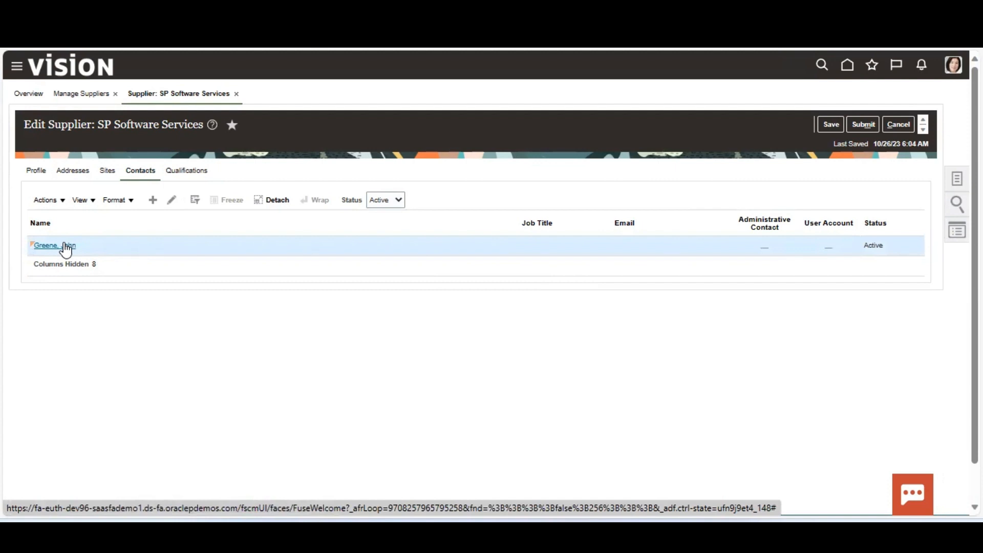
# Review and save the supplier contact's details, then submit SP Software Services.
pyautogui.click(66, 247)
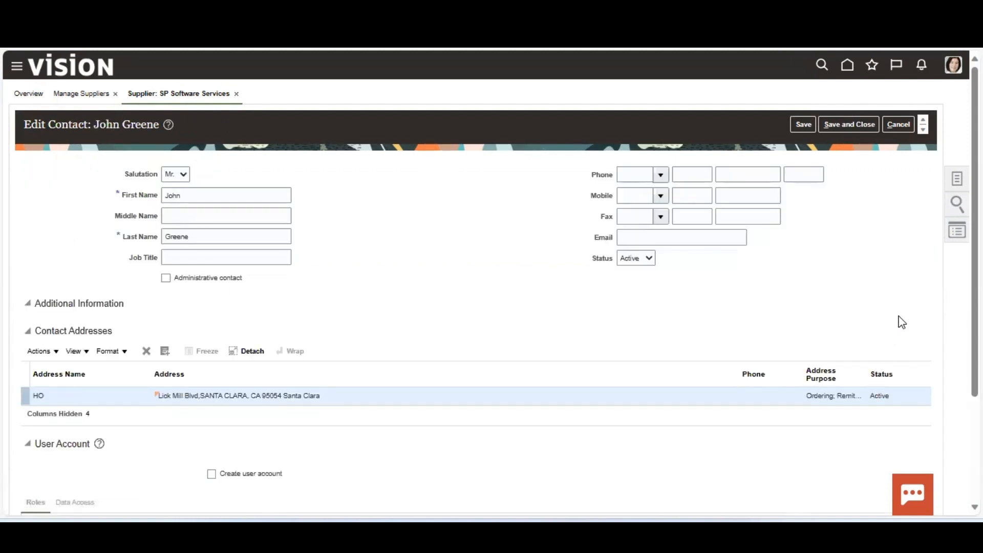
pyautogui.scroll(-1, 962, 276)
pyautogui.scroll(-2, 491, 277)
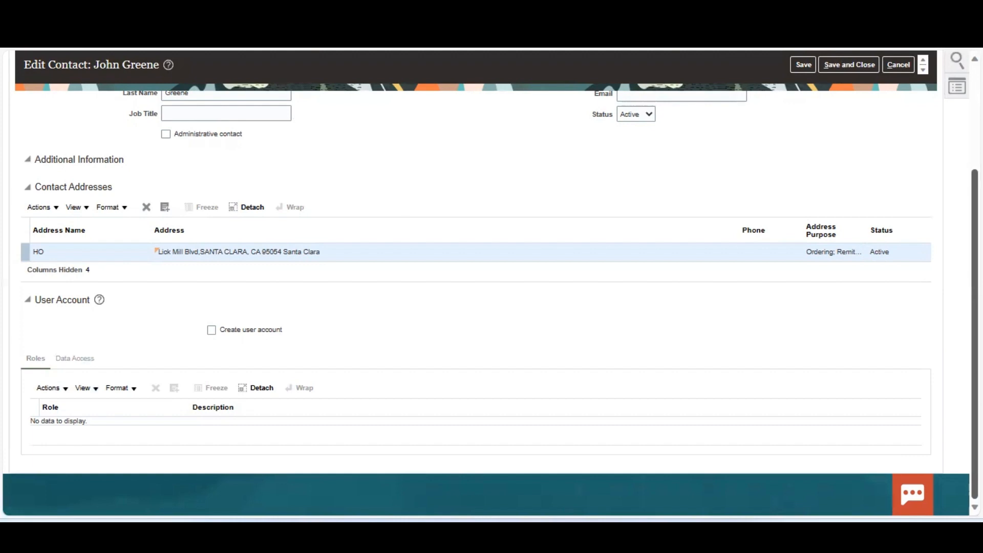
pyautogui.scroll(3, 388, 222)
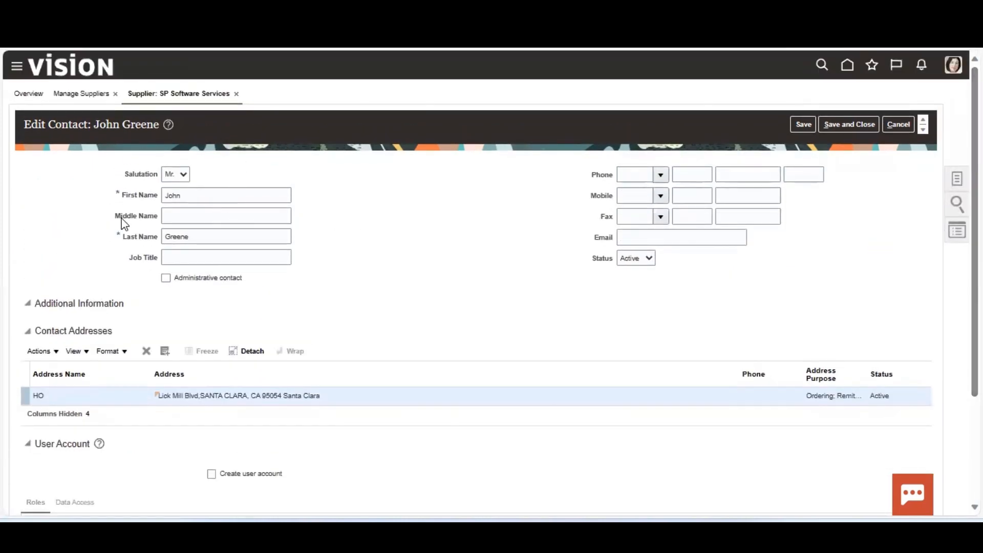
pyautogui.click(862, 125)
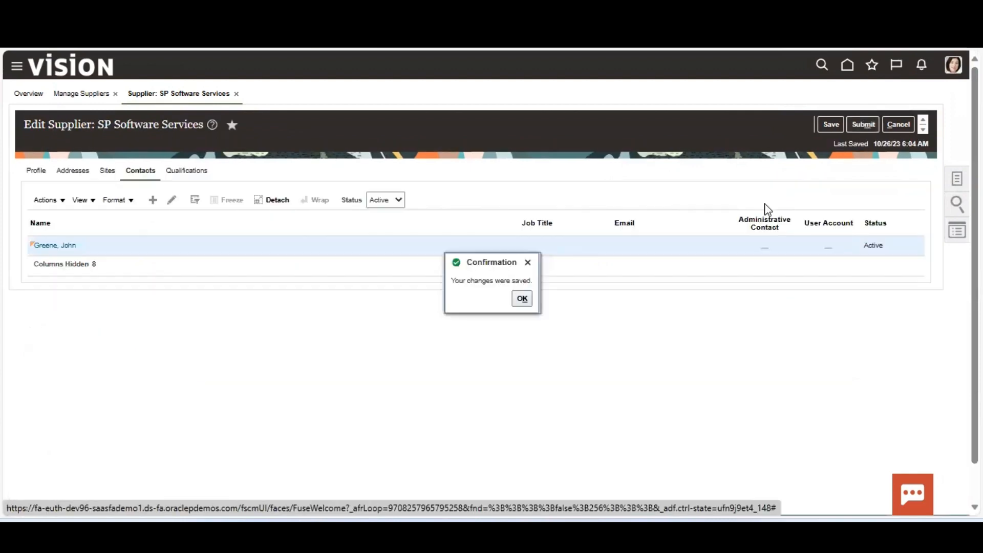
pyautogui.click(521, 298)
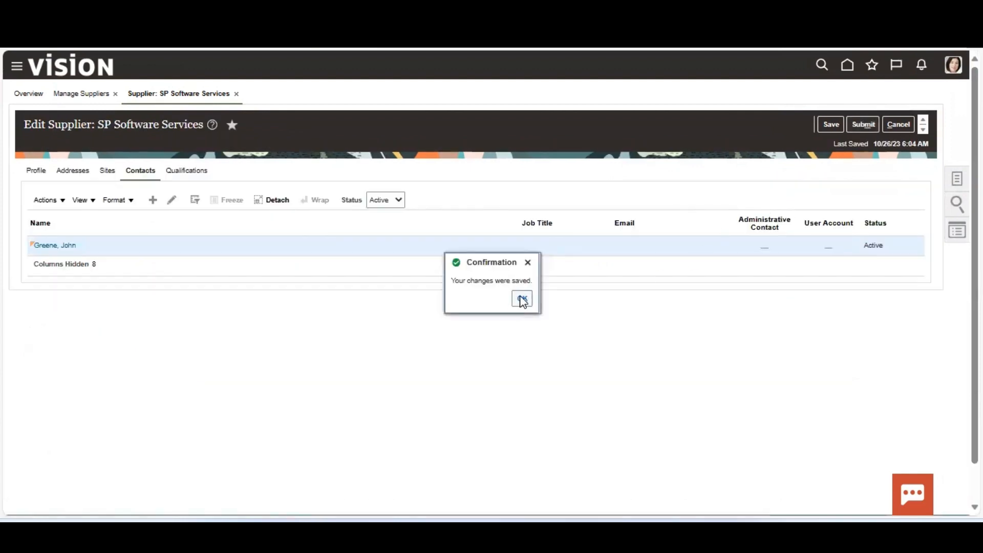
pyautogui.click(863, 125)
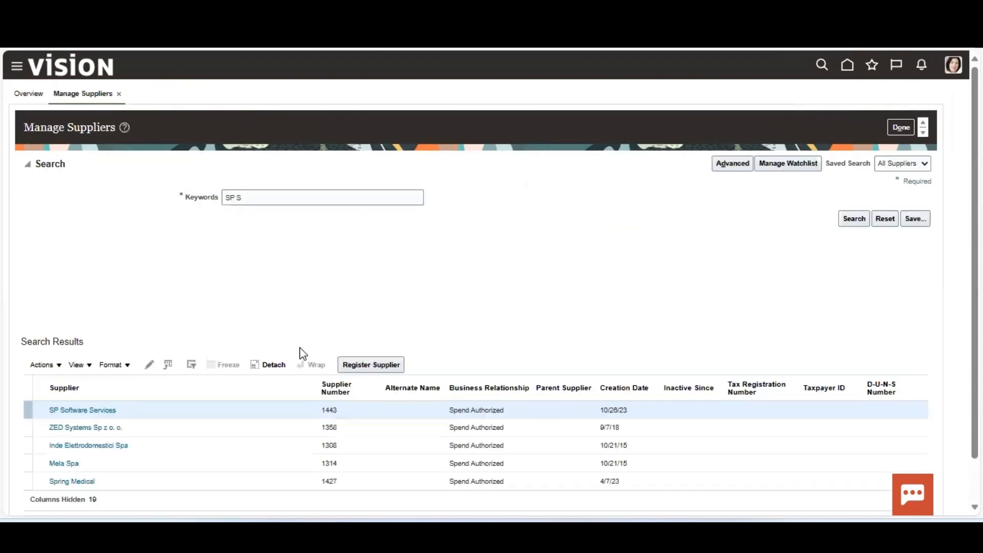
pyautogui.click(517, 186)
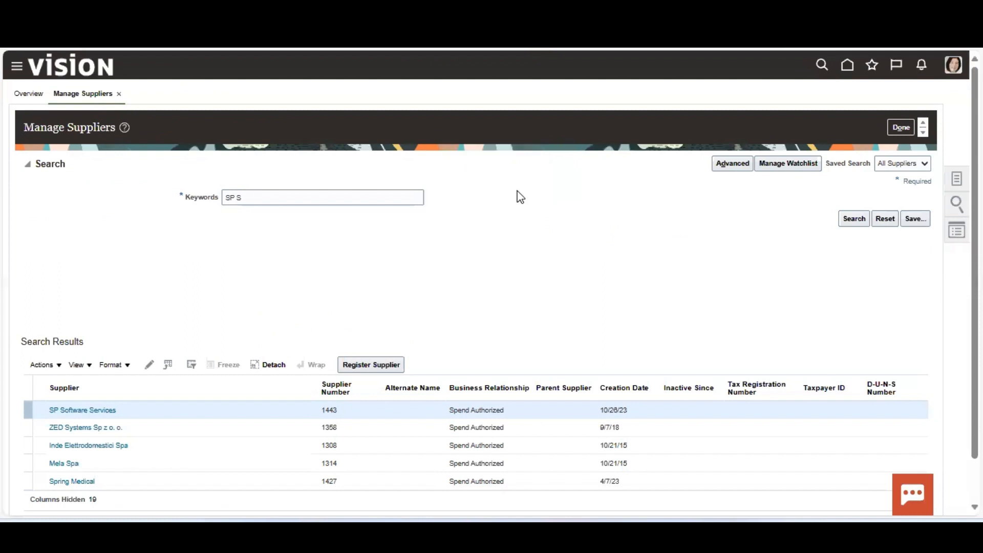
pyautogui.click(853, 219)
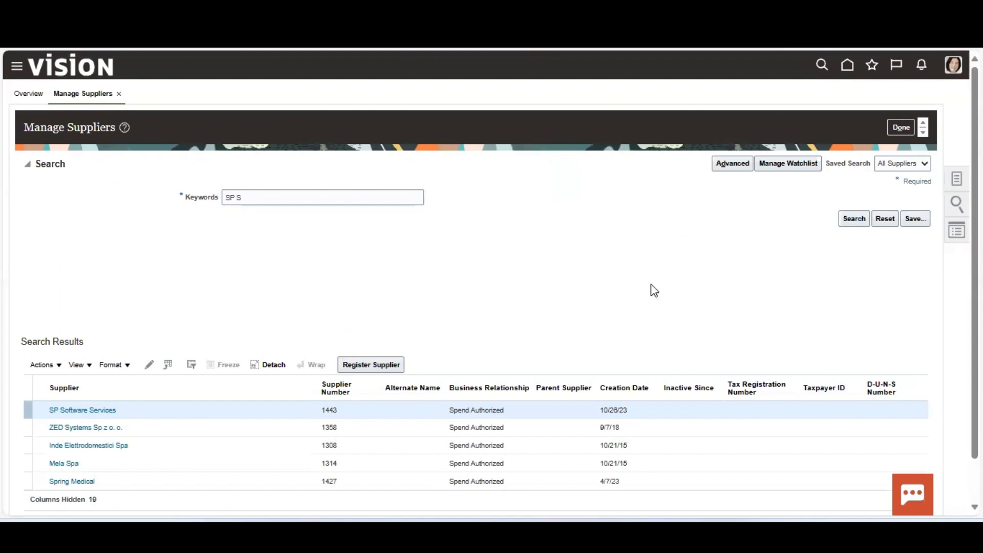